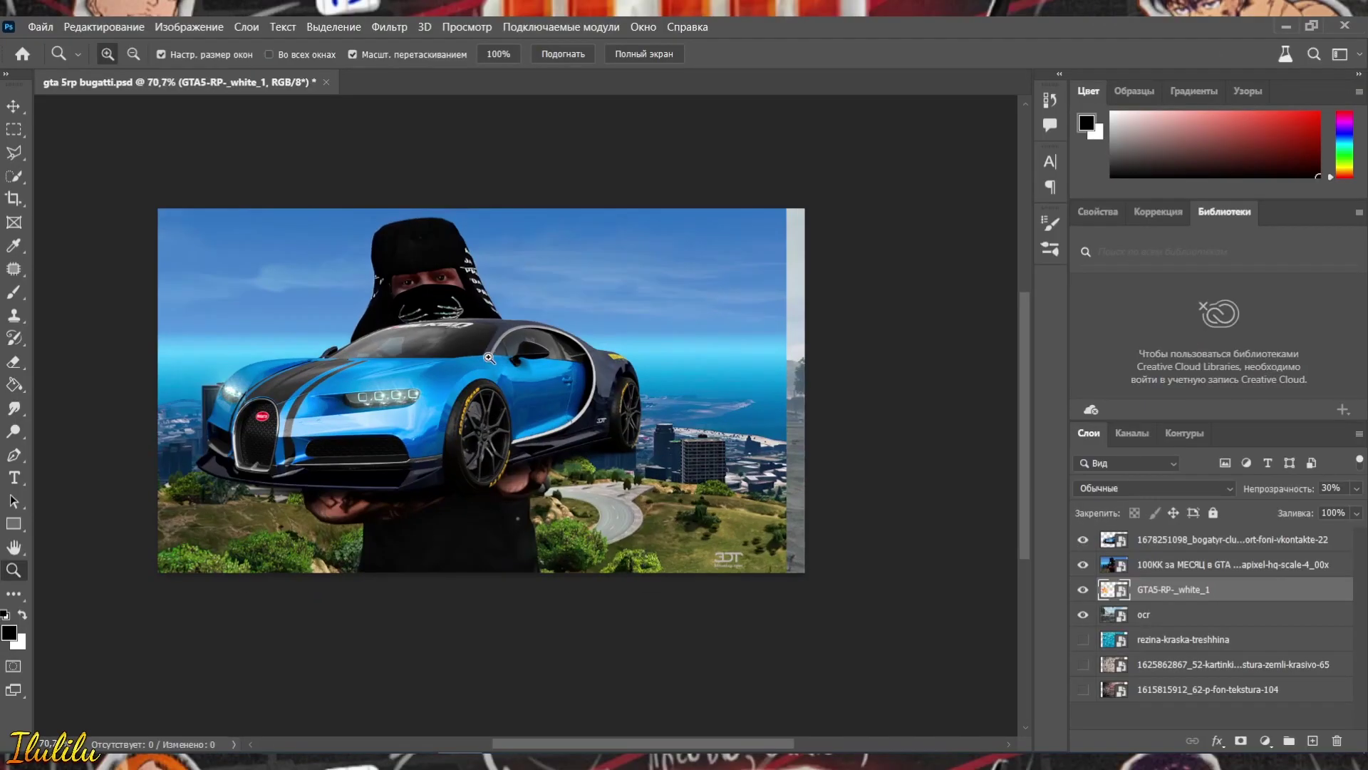
{"action": "left_click_drag", "start_coordinate": [489, 357], "coordinate": [508, 357]}
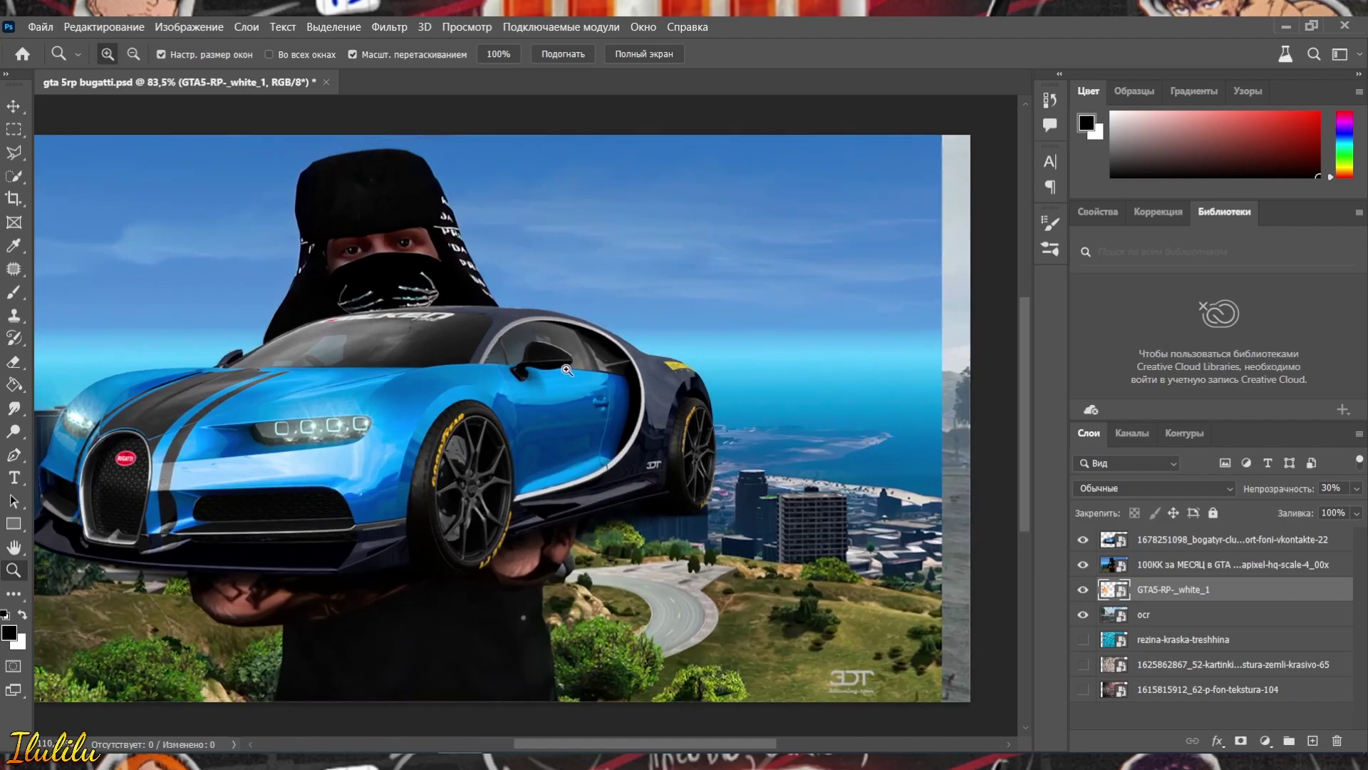
{"action": "left_click_drag", "start_coordinate": [546, 429], "coordinate": [528, 427]}
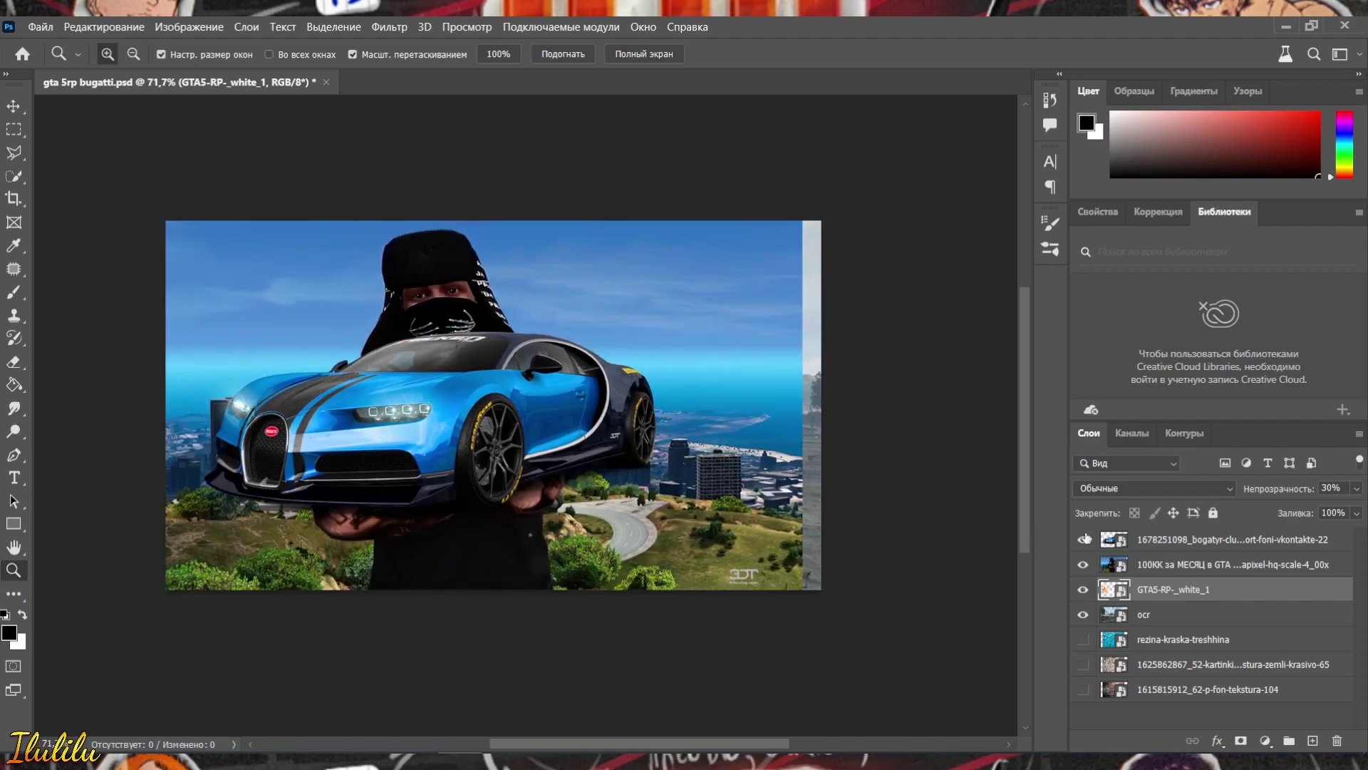
{"action": "left_click", "coordinate": [1082, 541]}
{"action": "left_click", "coordinate": [1082, 564]}
Step: Hide the Bugatti and move the character right, narrowing it and tilting it about 1.5 degrees
{"action": "left_click", "coordinate": [1082, 542]}
{"action": "left_click", "coordinate": [1138, 565]}
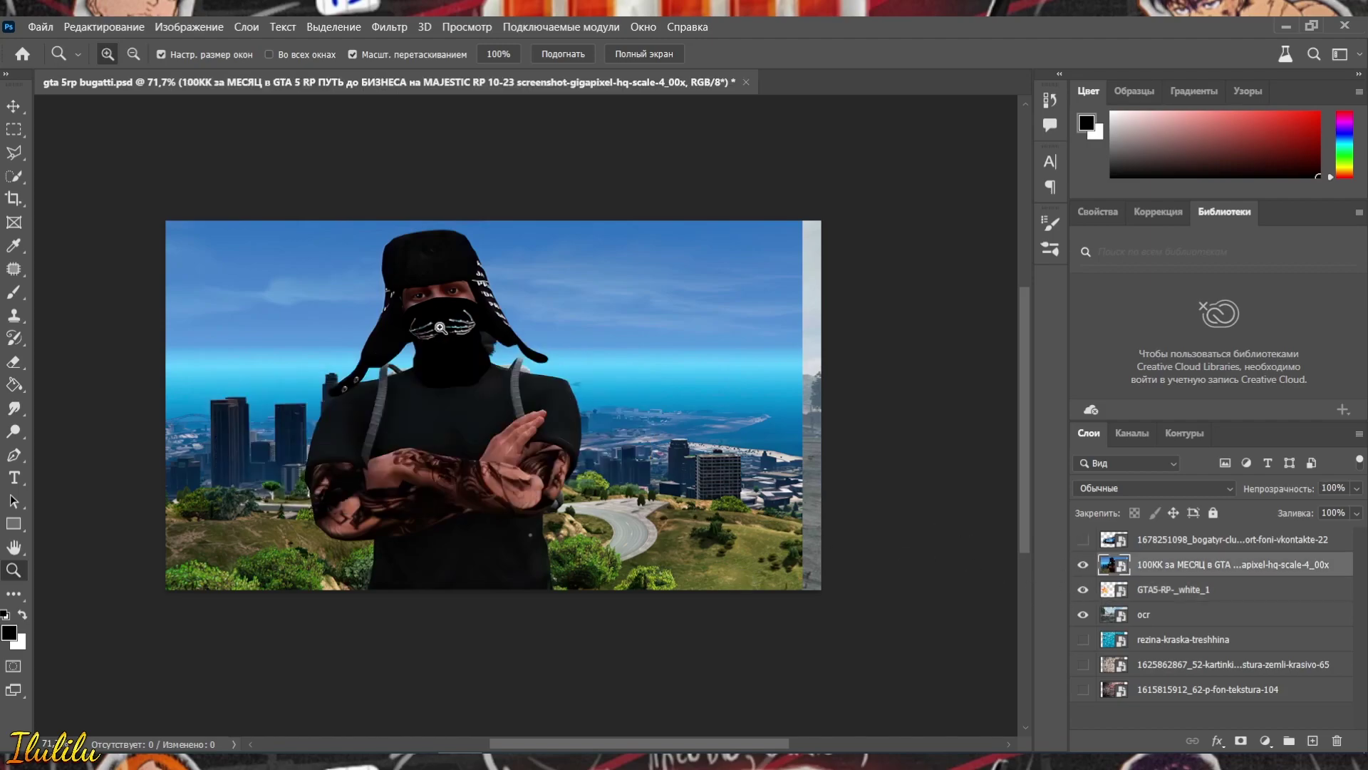
{"action": "scroll", "coordinate": [508, 348], "scroll_direction": "up", "scroll_amount": 2}
{"action": "key", "text": "ctrl+t"}
{"action": "left_click_drag", "start_coordinate": [509, 348], "coordinate": [634, 352]}
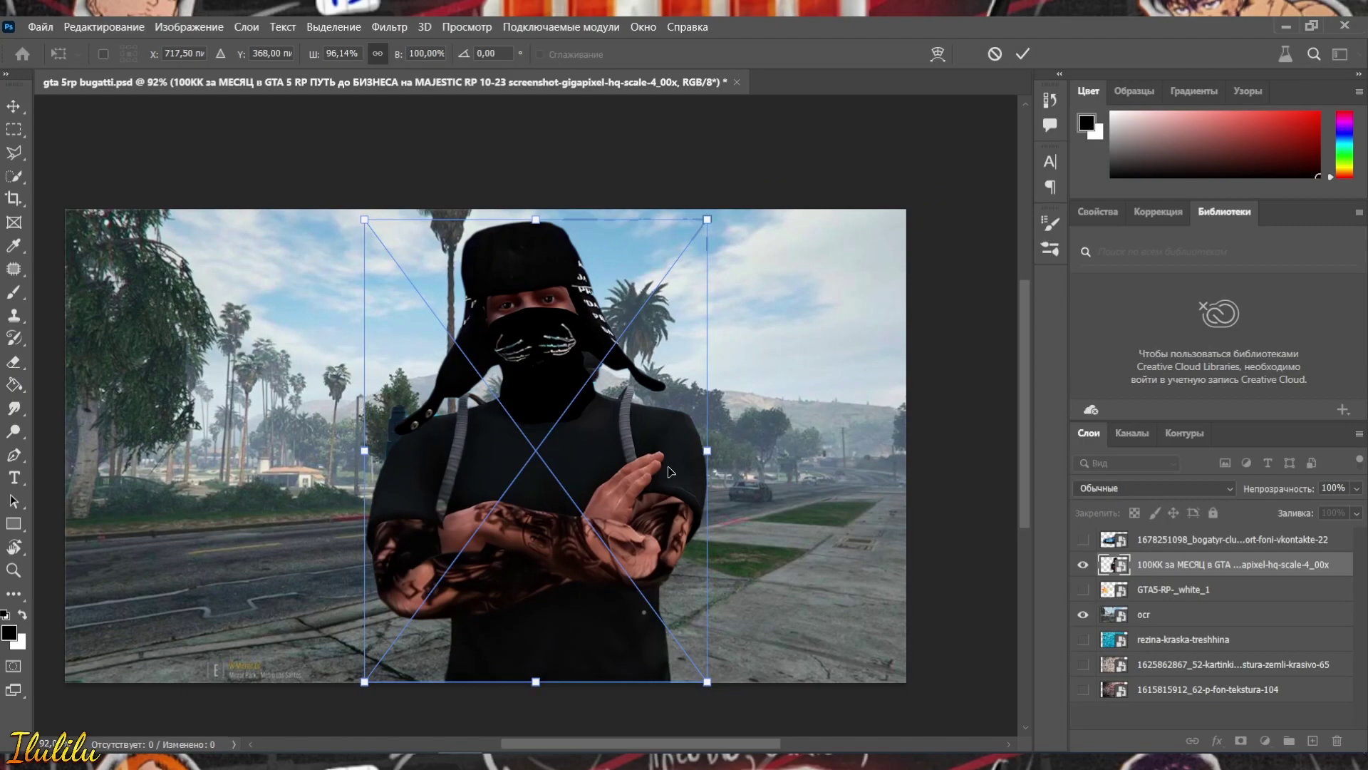
{"action": "scroll", "coordinate": [627, 414], "scroll_direction": "down", "scroll_amount": 2}
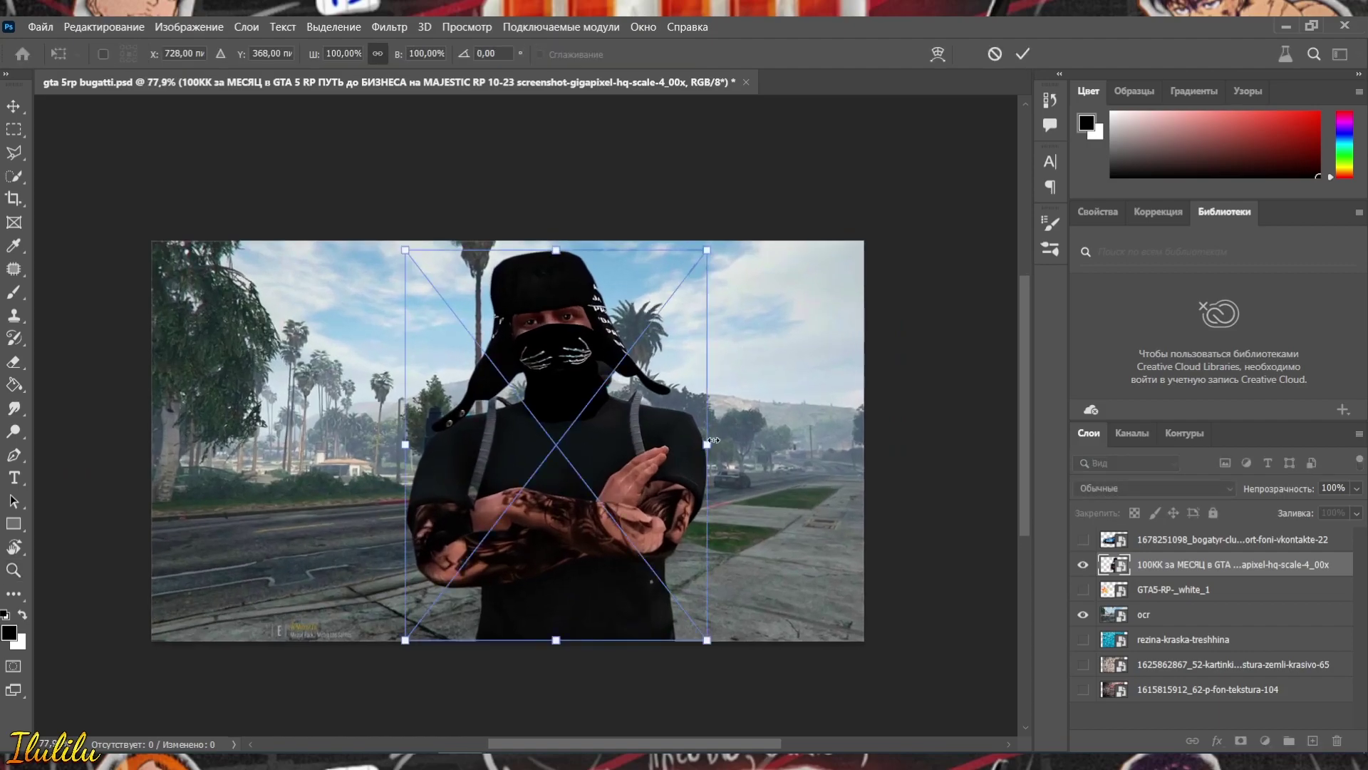
{"action": "mouse_move", "coordinate": [700, 443]}
{"action": "left_mouse_down"}
{"action": "mouse_move", "coordinate": [757, 444]}
{"action": "mouse_move", "coordinate": [789, 471]}
{"action": "left_mouse_up"}
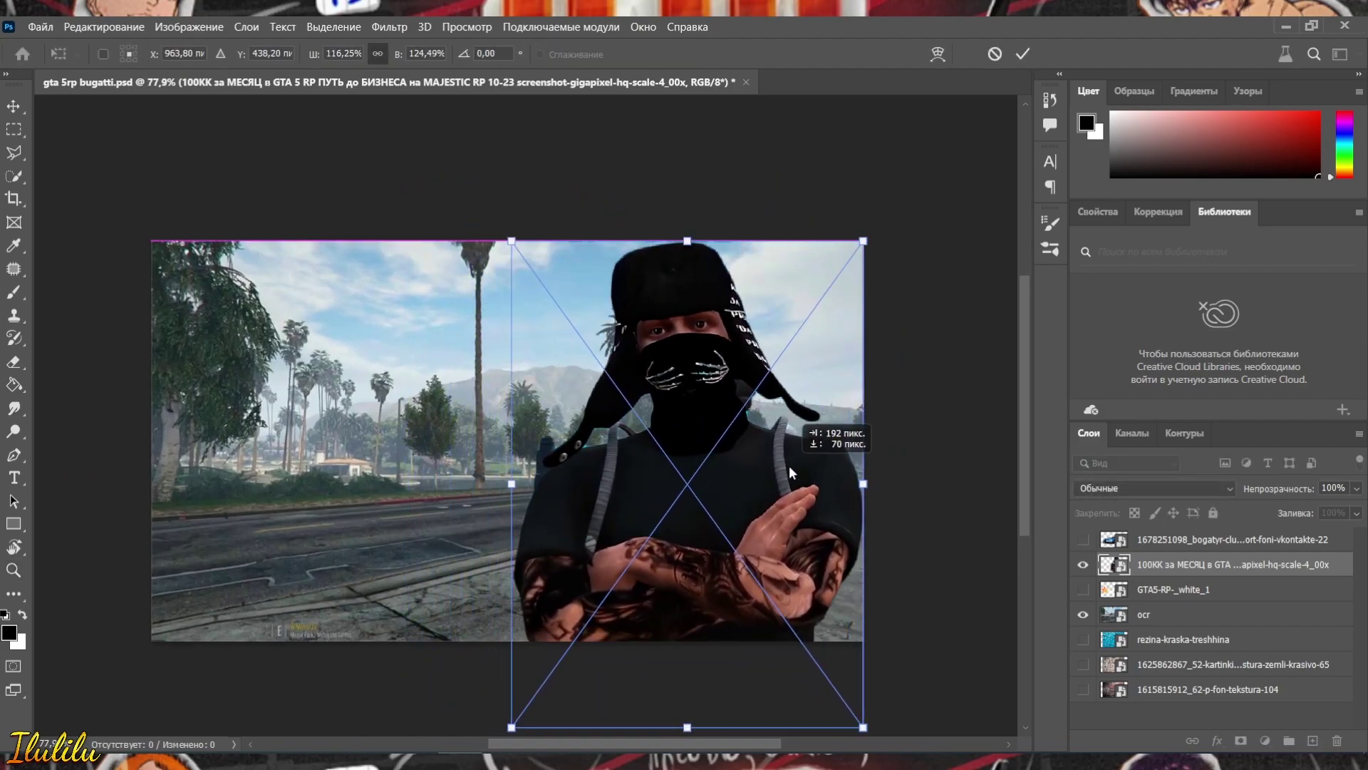
{"action": "scroll", "coordinate": [789, 469], "scroll_direction": "down", "scroll_amount": 4}
{"action": "scroll", "coordinate": [641, 442], "scroll_direction": "up", "scroll_amount": 3}
{"action": "left_click_drag", "start_coordinate": [852, 458], "coordinate": [852, 463]}
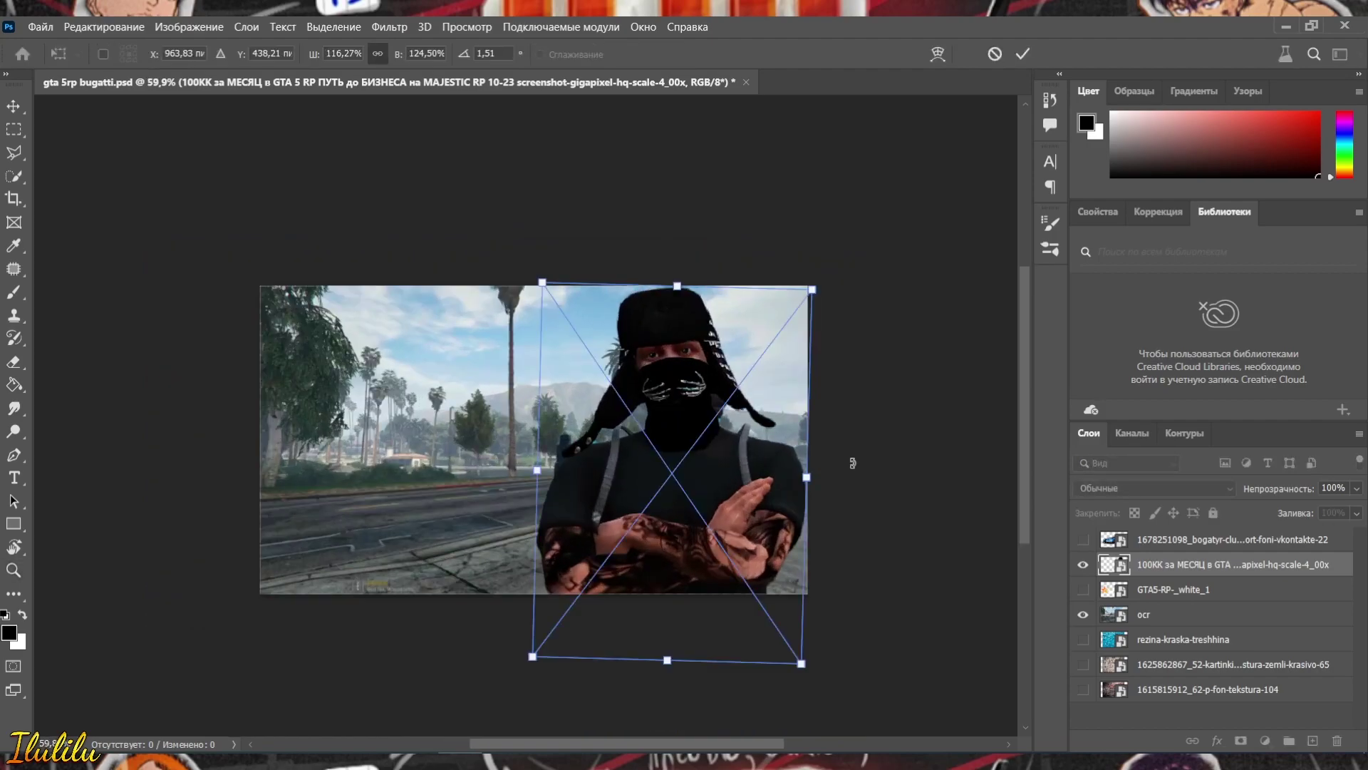
{"action": "key", "text": "Return"}
Step: Stretch the character layer downward to enlarge it
{"action": "key", "text": "z"}
{"action": "scroll", "coordinate": [710, 406], "scroll_direction": "down", "scroll_amount": 2}
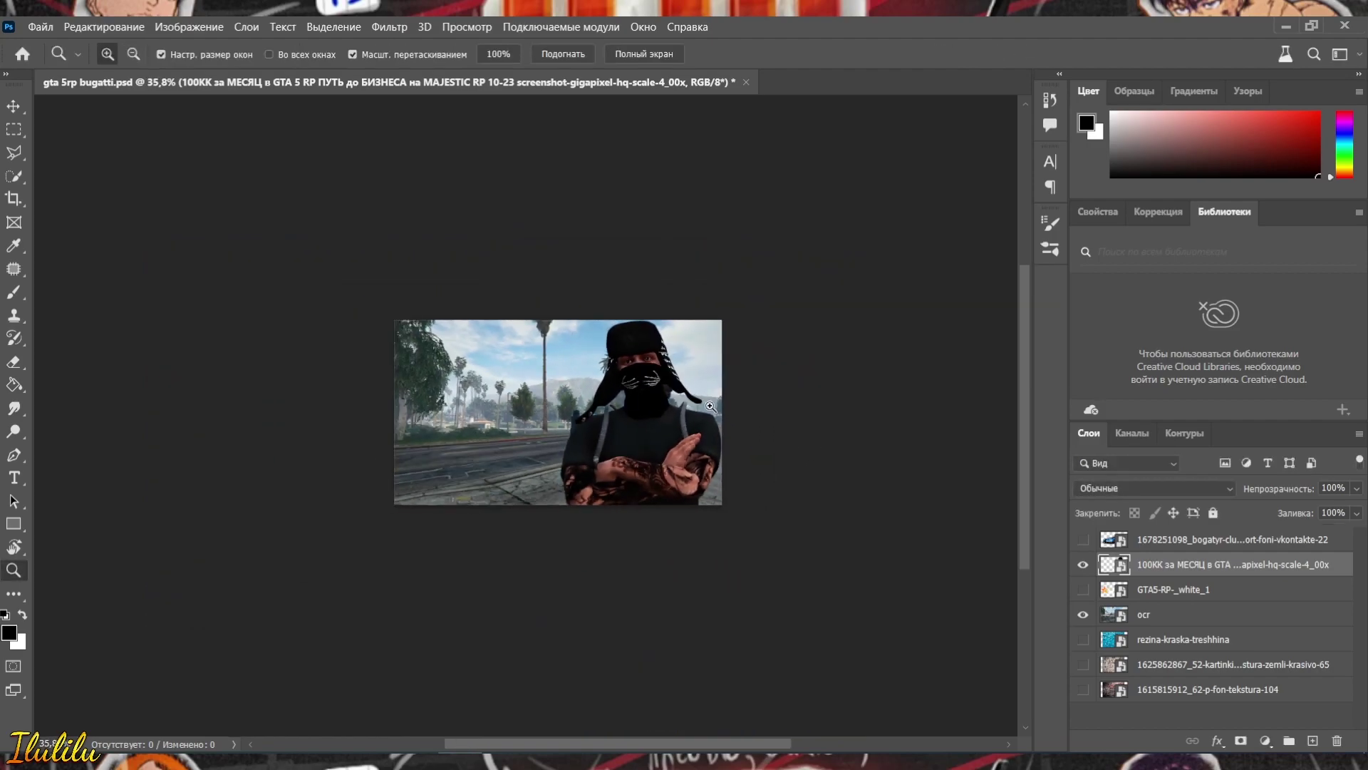
{"action": "scroll", "coordinate": [711, 406], "scroll_direction": "up", "scroll_amount": 2}
{"action": "key", "text": "ctrl+t"}
{"action": "left_click_drag", "start_coordinate": [615, 602], "coordinate": [615, 610]}
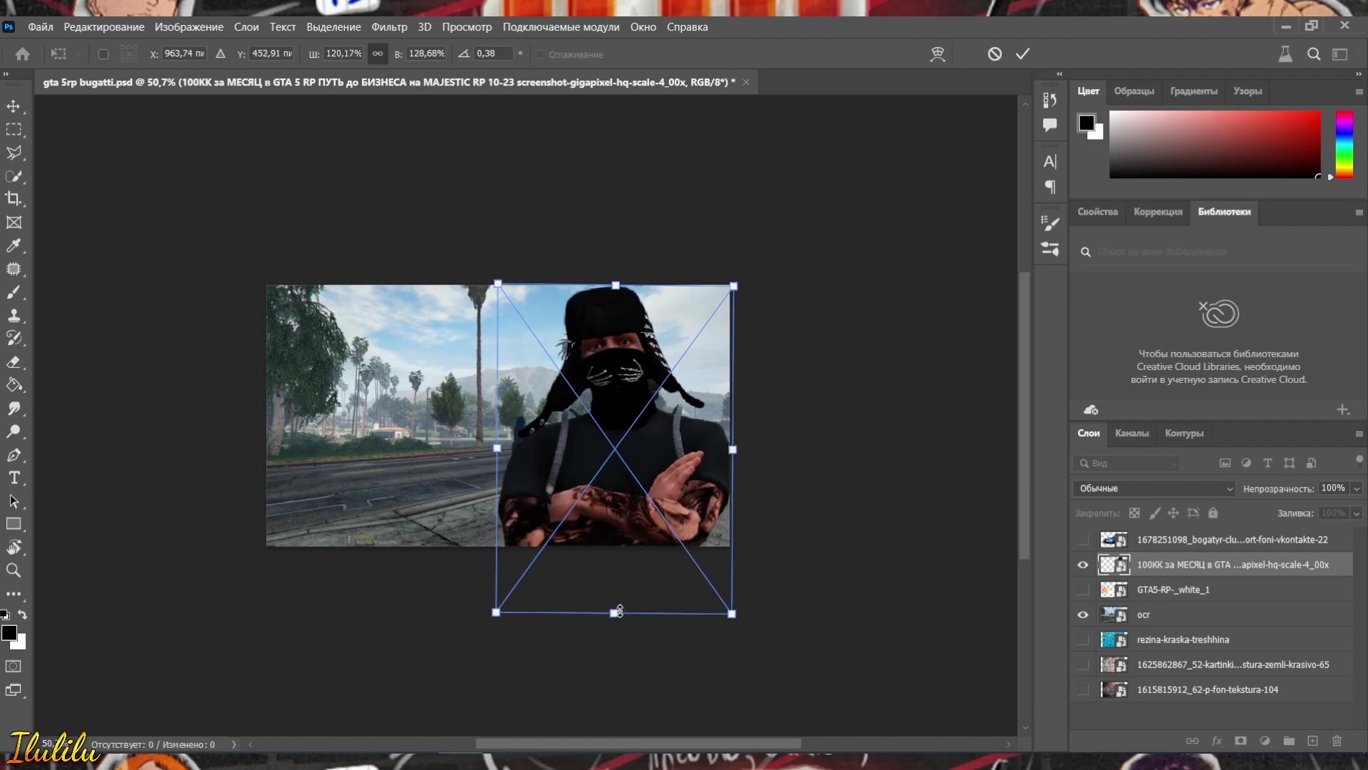
{"action": "key", "text": "Return"}
Step: Resize the ocr street background layer to fill the frame
{"action": "scroll", "coordinate": [614, 348], "scroll_direction": "up", "scroll_amount": 2}
{"action": "scroll", "coordinate": [615, 347], "scroll_direction": "up", "scroll_amount": 1}
{"action": "scroll", "coordinate": [583, 392], "scroll_direction": "up", "scroll_amount": 1}
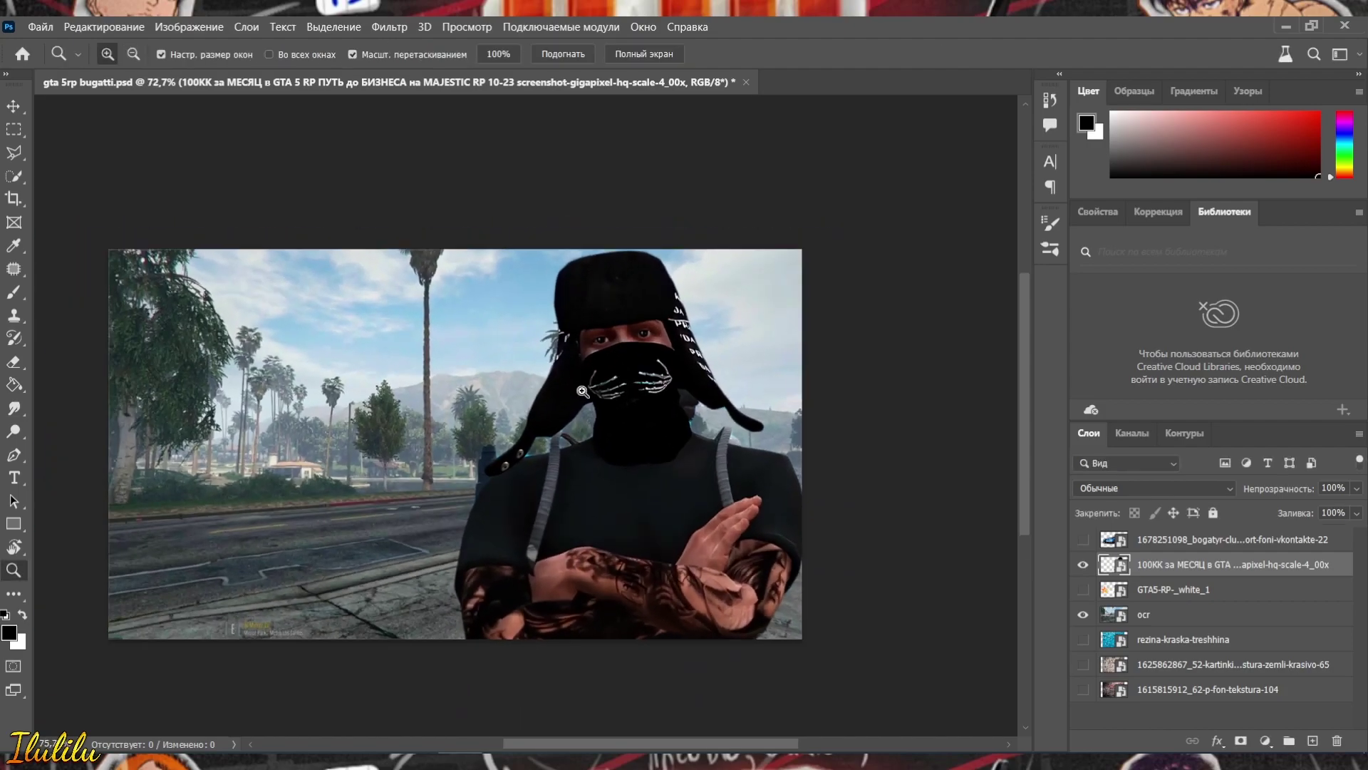
{"action": "left_click", "coordinate": [1144, 614]}
{"action": "scroll", "coordinate": [463, 406], "scroll_direction": "down", "scroll_amount": 1}
{"action": "key", "text": "ctrl+t"}
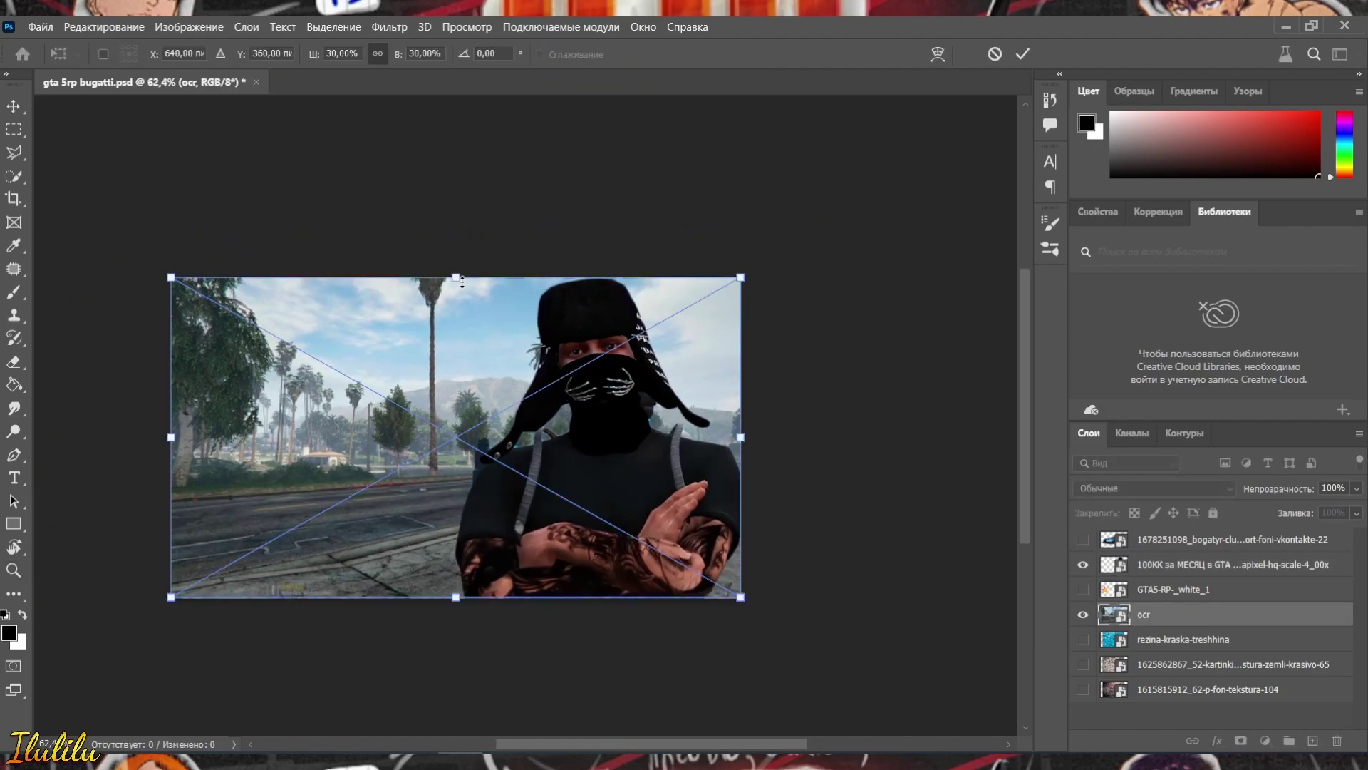
{"action": "left_click_drag", "start_coordinate": [456, 276], "coordinate": [453, 264]}
{"action": "key", "text": "Return"}
Step: Show the Bugatti layer, lasso the car and copy it onto its own layer
{"action": "key", "text": "z"}
{"action": "mouse_move", "coordinate": [456, 391]}
{"action": "left_mouse_down"}
{"action": "mouse_move", "coordinate": [498, 389]}
{"action": "mouse_move", "coordinate": [538, 416]}
{"action": "mouse_move", "coordinate": [513, 425]}
{"action": "mouse_move", "coordinate": [584, 393]}
{"action": "left_mouse_up"}
{"action": "left_click", "coordinate": [1083, 539]}
{"action": "left_click", "coordinate": [1175, 539]}
{"action": "mouse_move", "coordinate": [473, 494]}
{"action": "left_mouse_down"}
{"action": "mouse_move", "coordinate": [500, 480]}
{"action": "mouse_move", "coordinate": [485, 473]}
{"action": "left_mouse_up"}
{"action": "left_click", "coordinate": [12, 161]}
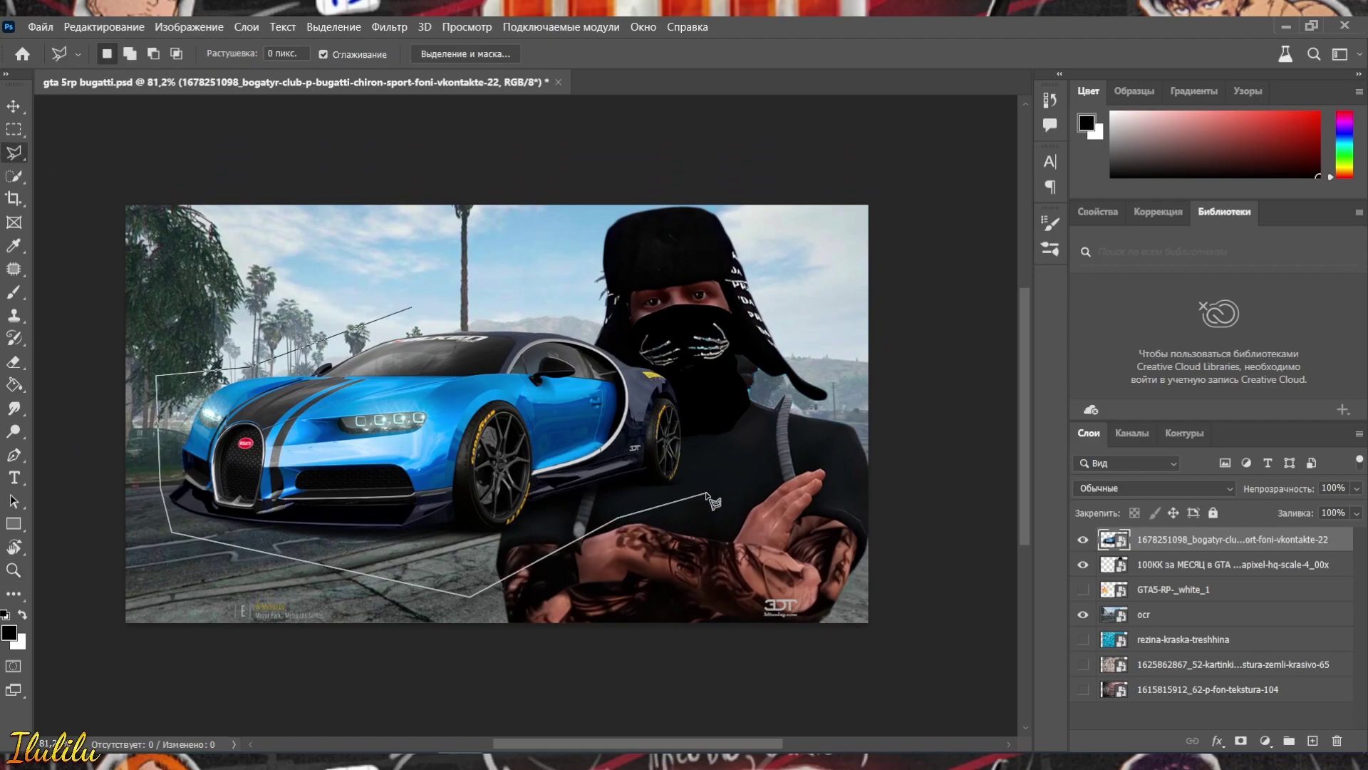
{"action": "key", "text": "ctrl+j"}
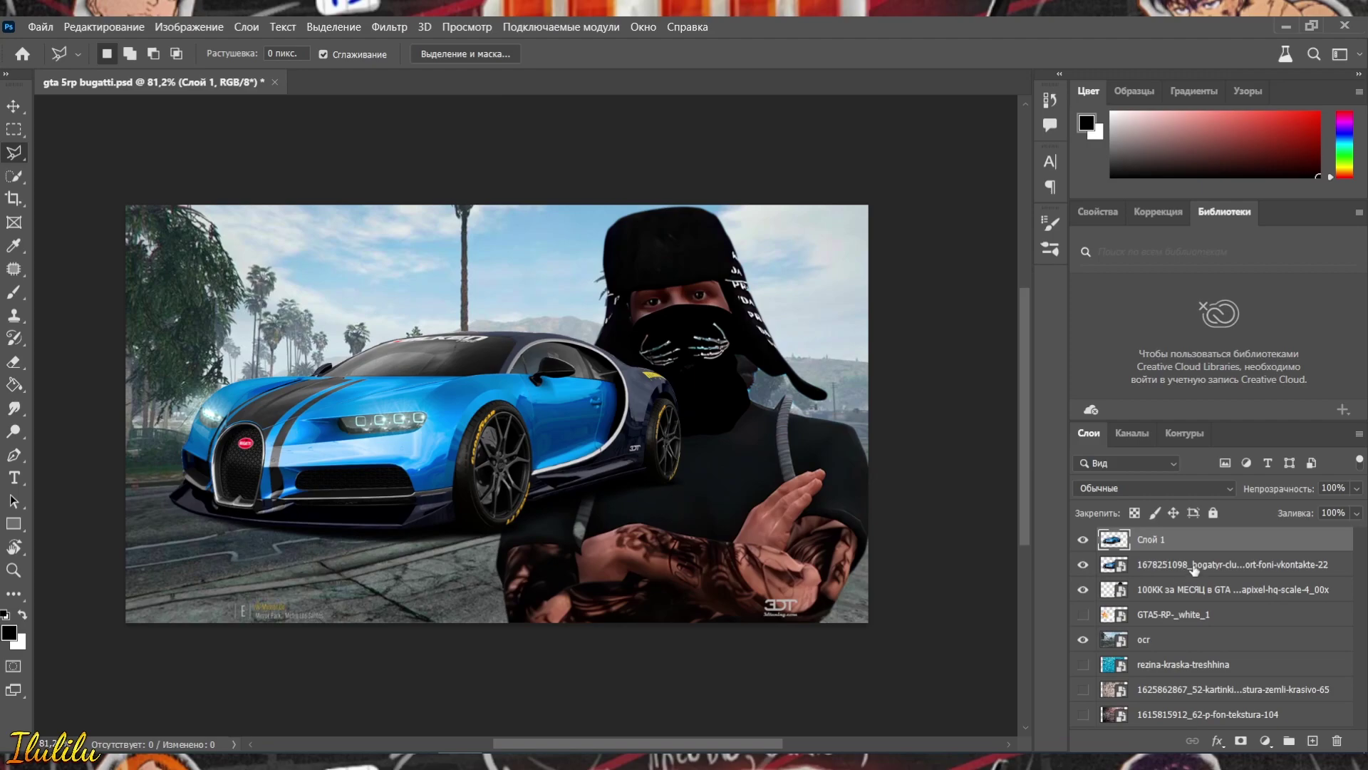
Step: Delete the original car layer; place the Smart Object cut-out down-left, behind the character
{"action": "left_click", "coordinate": [1194, 568]}
{"action": "key", "text": "Delete"}
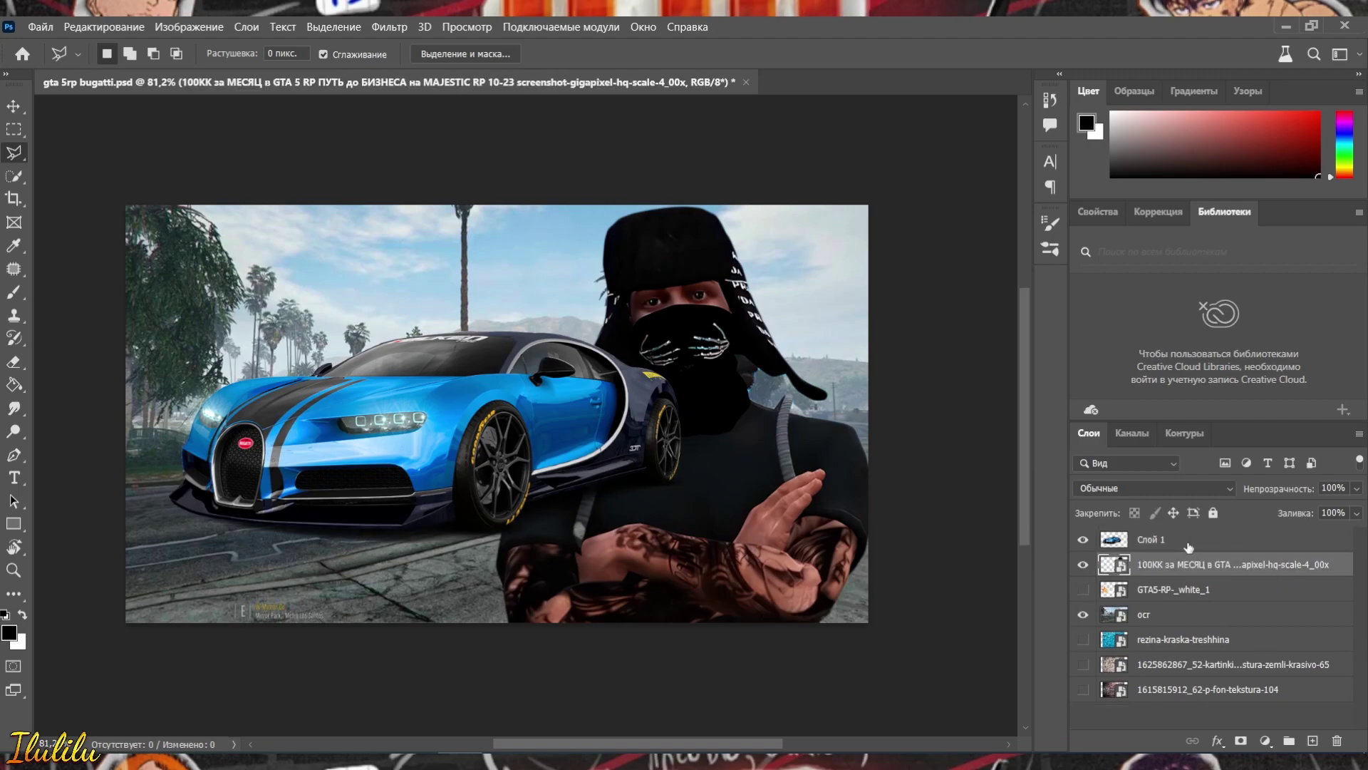
{"action": "right_click", "coordinate": [1187, 547]}
{"action": "left_click", "coordinate": [1106, 288]}
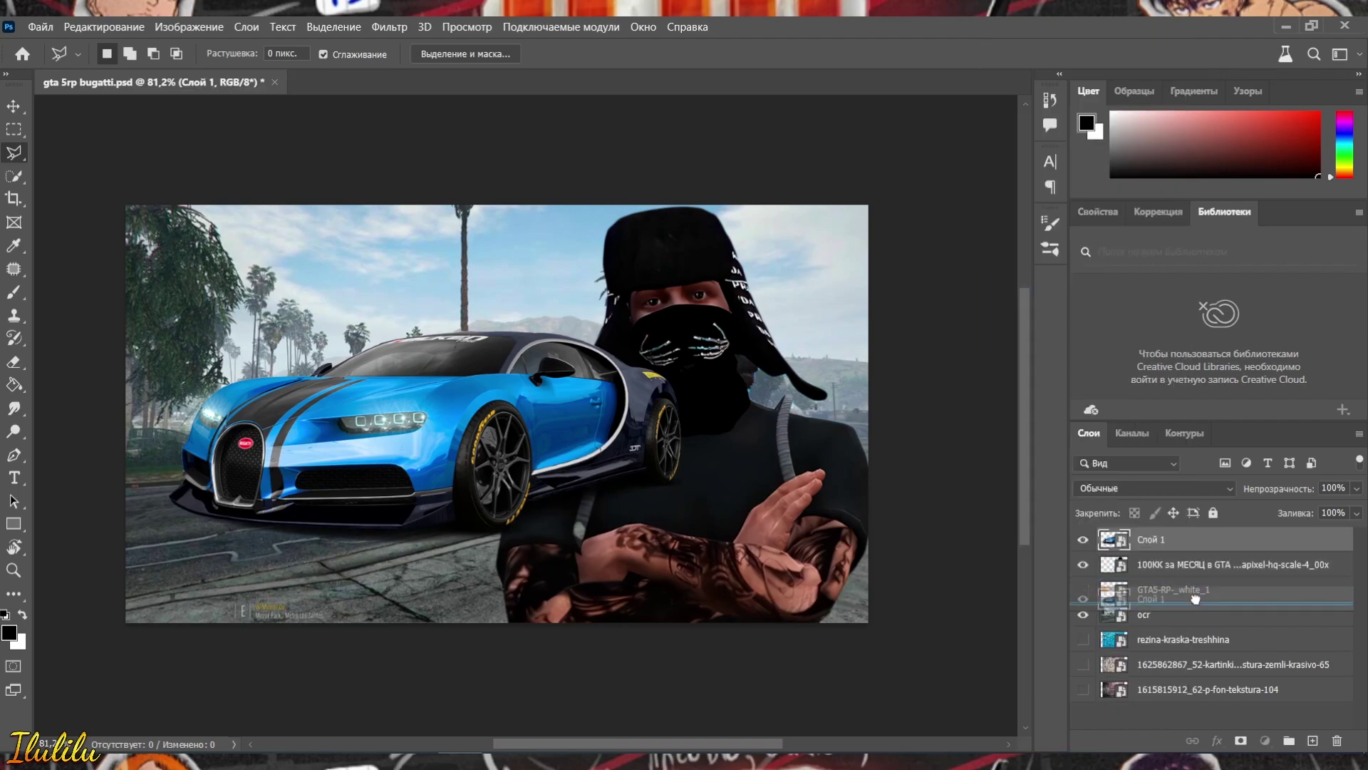
{"action": "left_click_drag", "start_coordinate": [1194, 559], "coordinate": [1194, 578]}
{"action": "key", "text": "ctrl+t"}
{"action": "mouse_move", "coordinate": [604, 439]}
{"action": "left_mouse_down"}
{"action": "mouse_move", "coordinate": [547, 482]}
{"action": "mouse_move", "coordinate": [621, 485]}
{"action": "mouse_move", "coordinate": [574, 483]}
{"action": "left_mouse_up"}
{"action": "key", "text": "Return"}
Step: Move the GTA logo layer above the car and set its opacity to 100%
{"action": "key", "text": "z"}
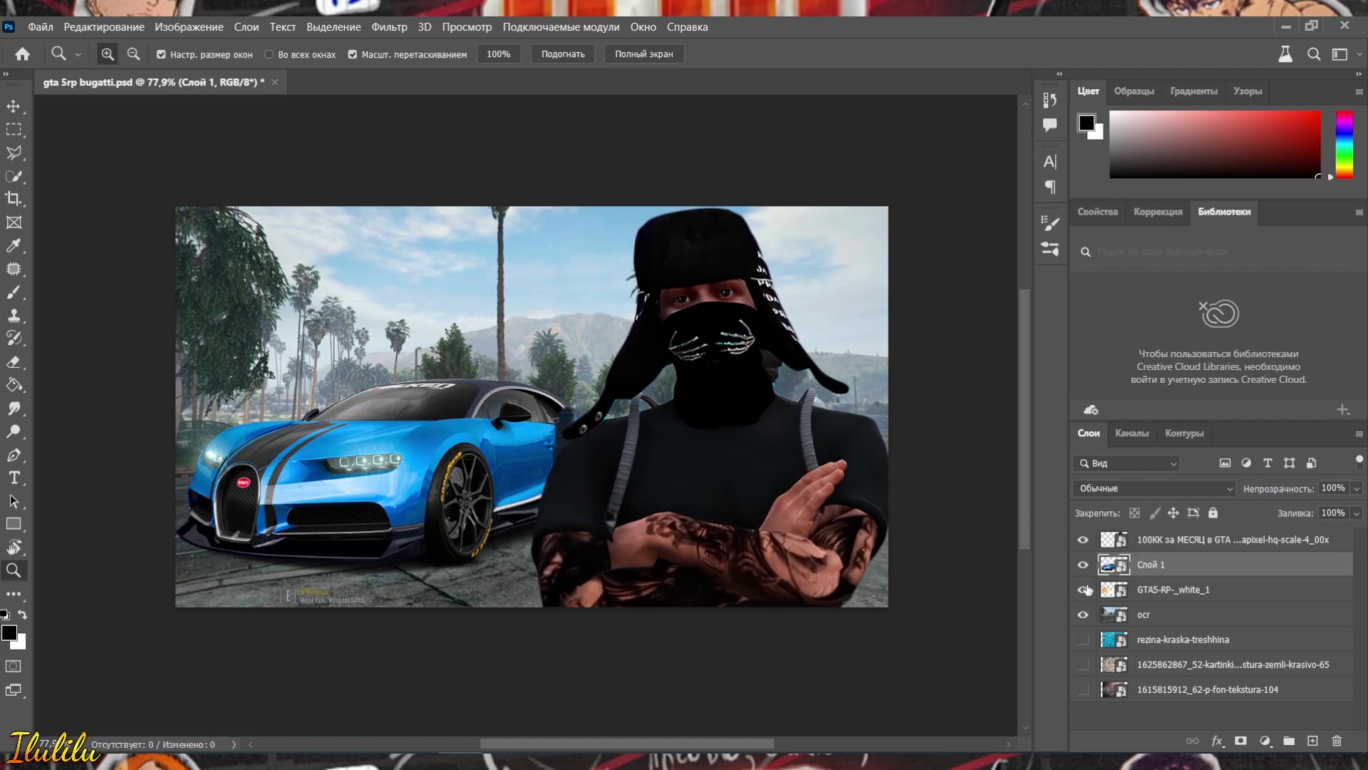
{"action": "left_click_drag", "start_coordinate": [1154, 595], "coordinate": [1155, 556]}
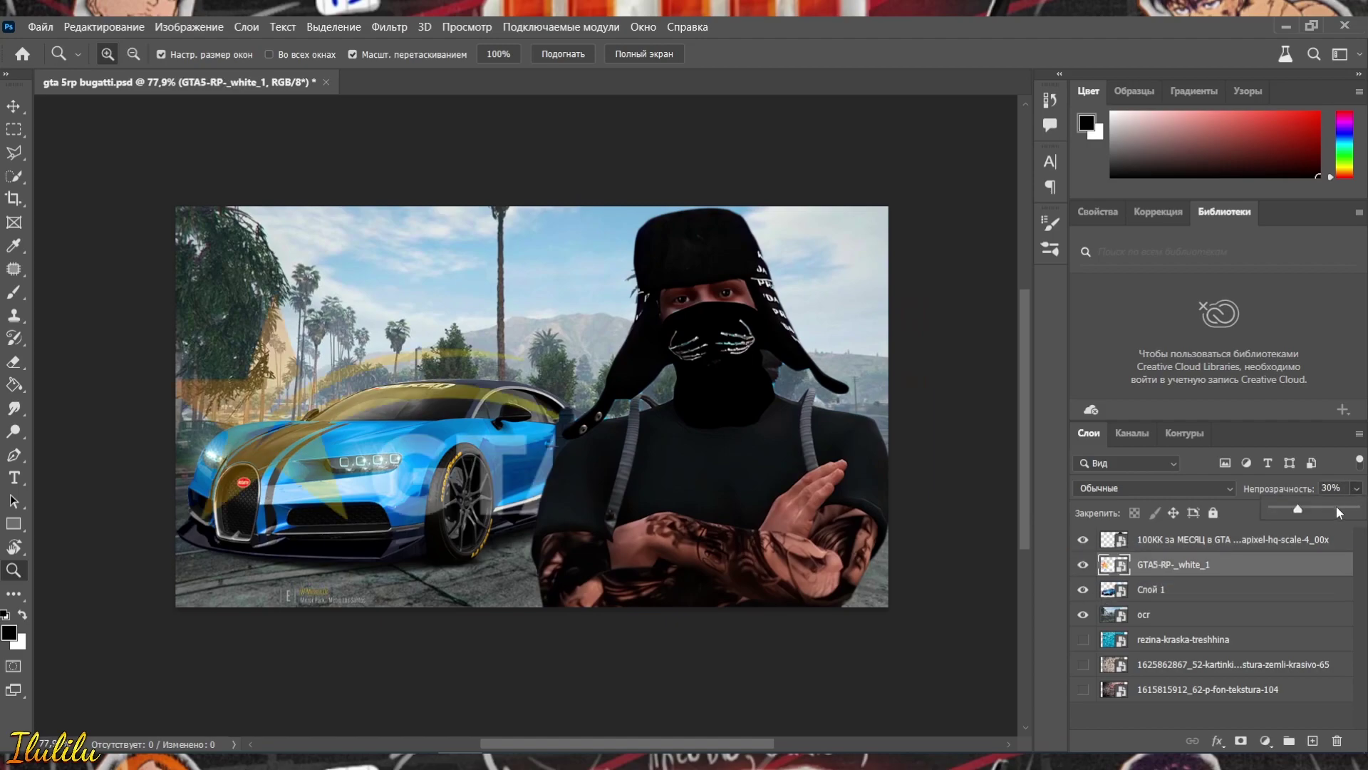
{"action": "left_click_drag", "start_coordinate": [1337, 512], "coordinate": [1357, 512]}
{"action": "key", "text": "ctrl+t"}
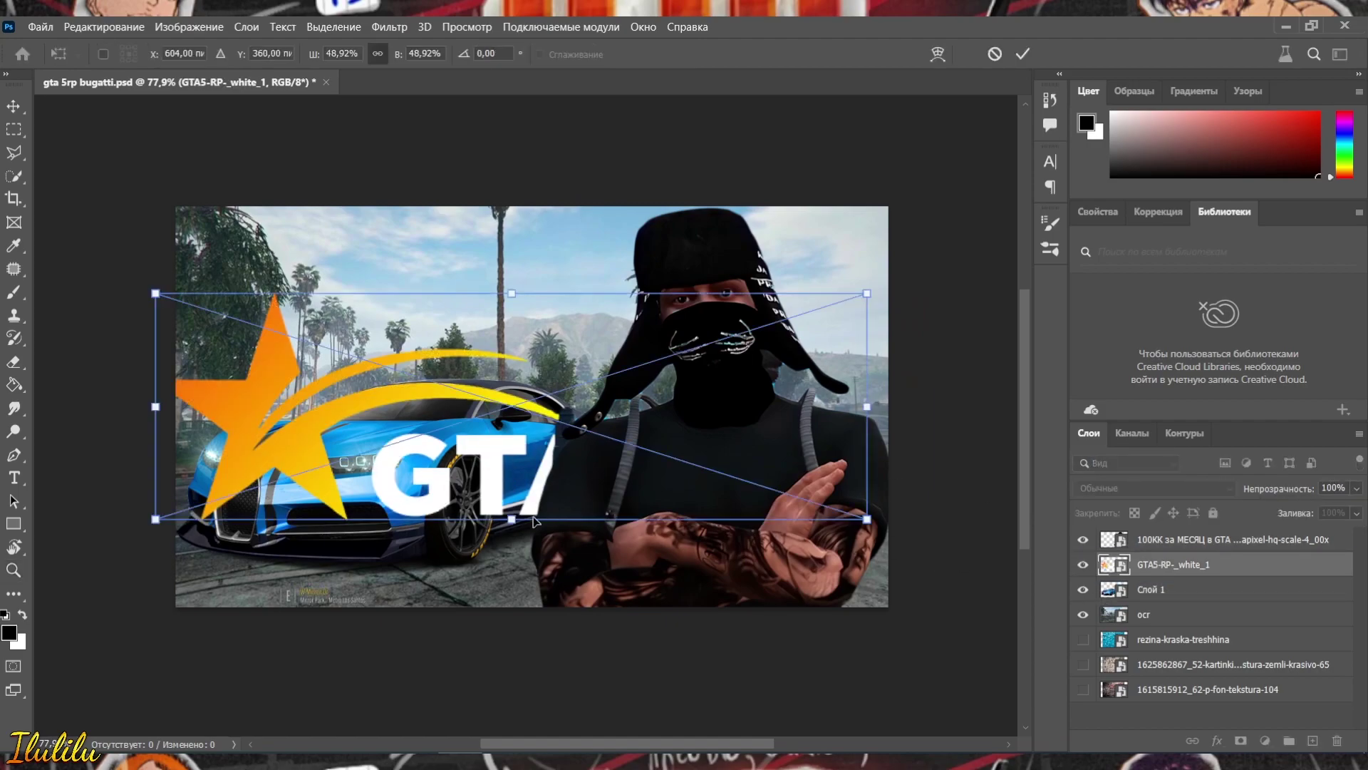
{"action": "left_click_drag", "start_coordinate": [535, 521], "coordinate": [684, 335]}
{"action": "key", "text": "Escape"}
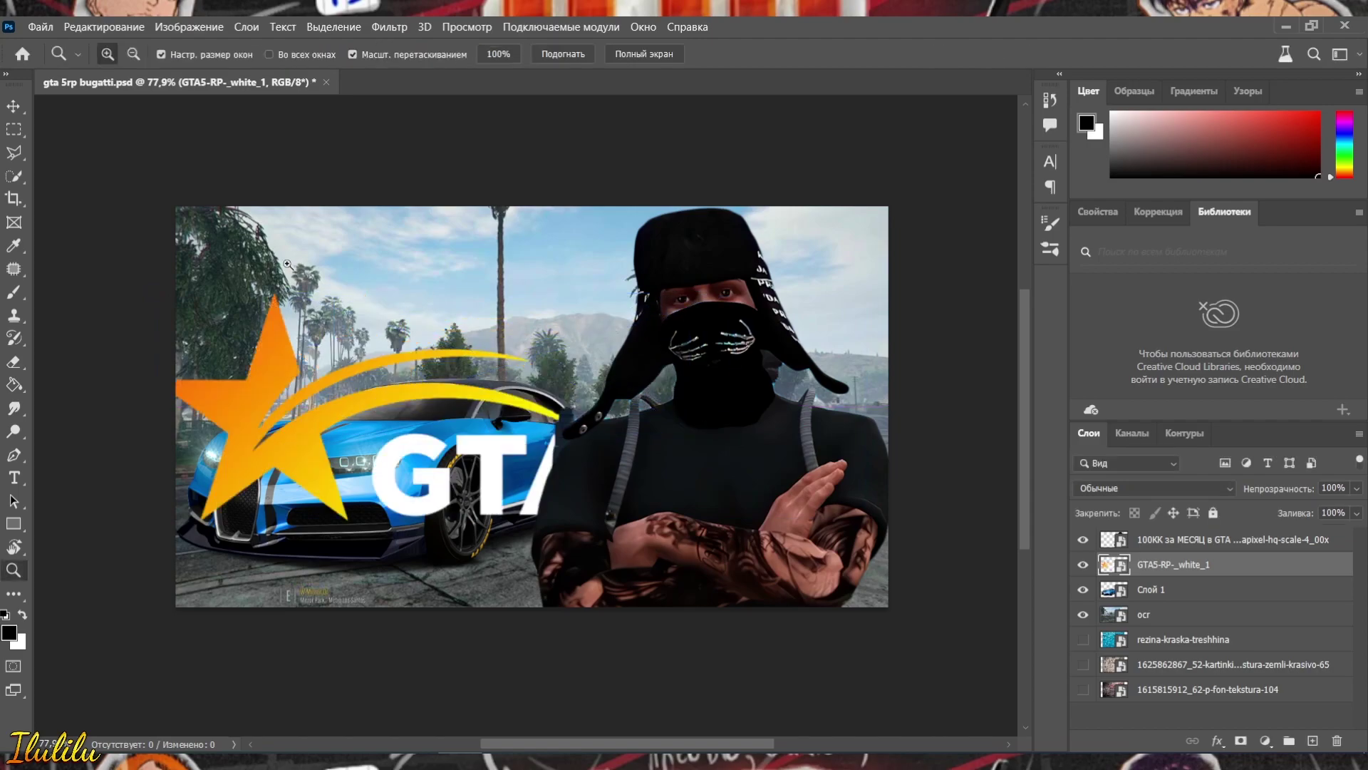
Step: Shrink the GTA logo to about 22% and place it top right by the hat
{"action": "left_click", "coordinate": [14, 129]}
{"action": "left_click_drag", "start_coordinate": [176, 207], "coordinate": [632, 387]}
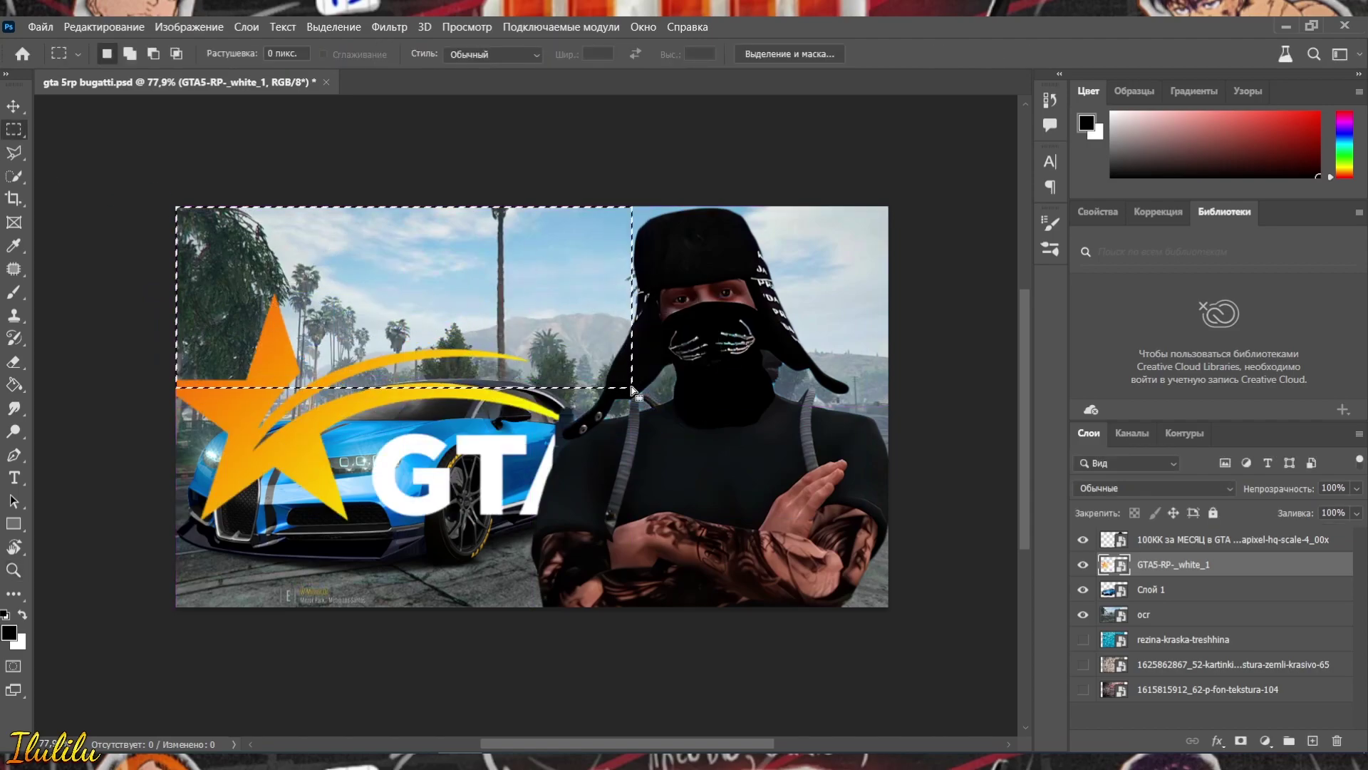
{"action": "left_click", "coordinate": [13, 105]}
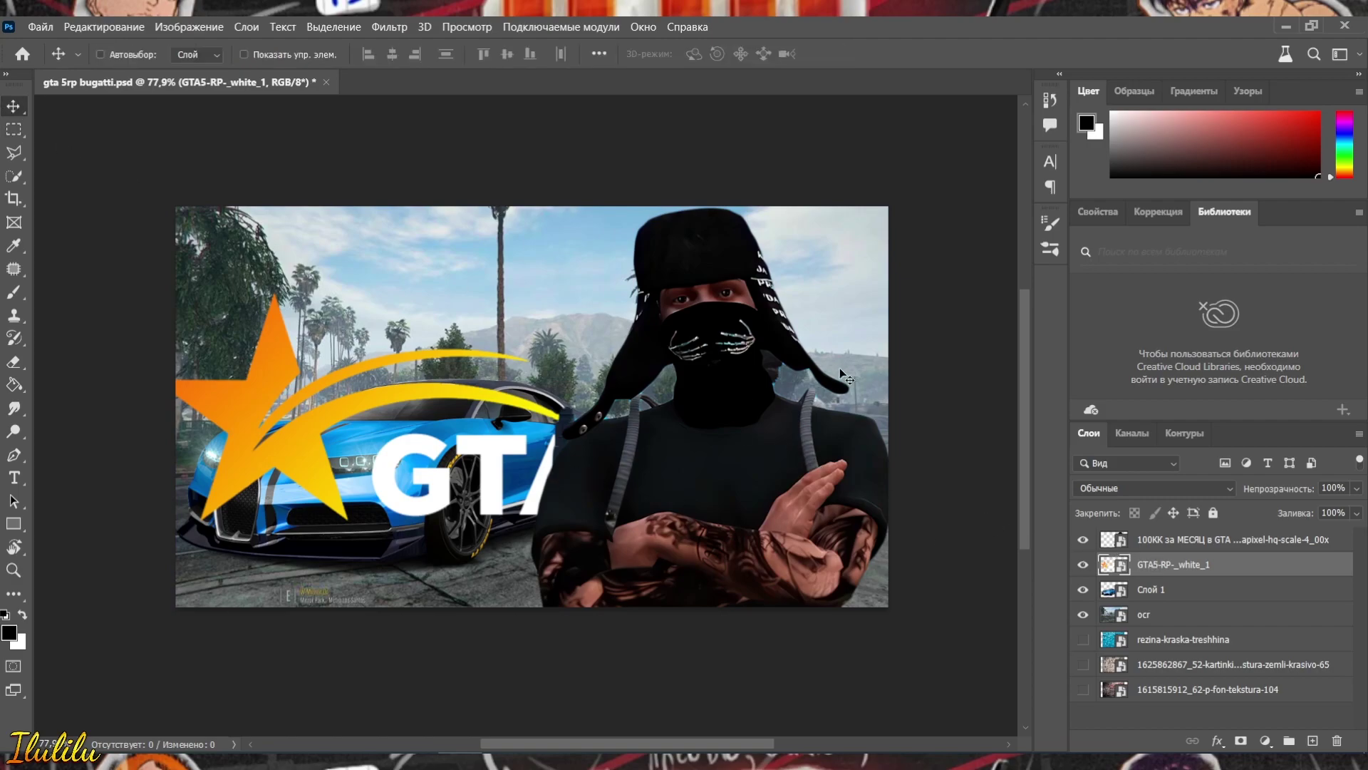
{"action": "key", "text": "ctrl+t"}
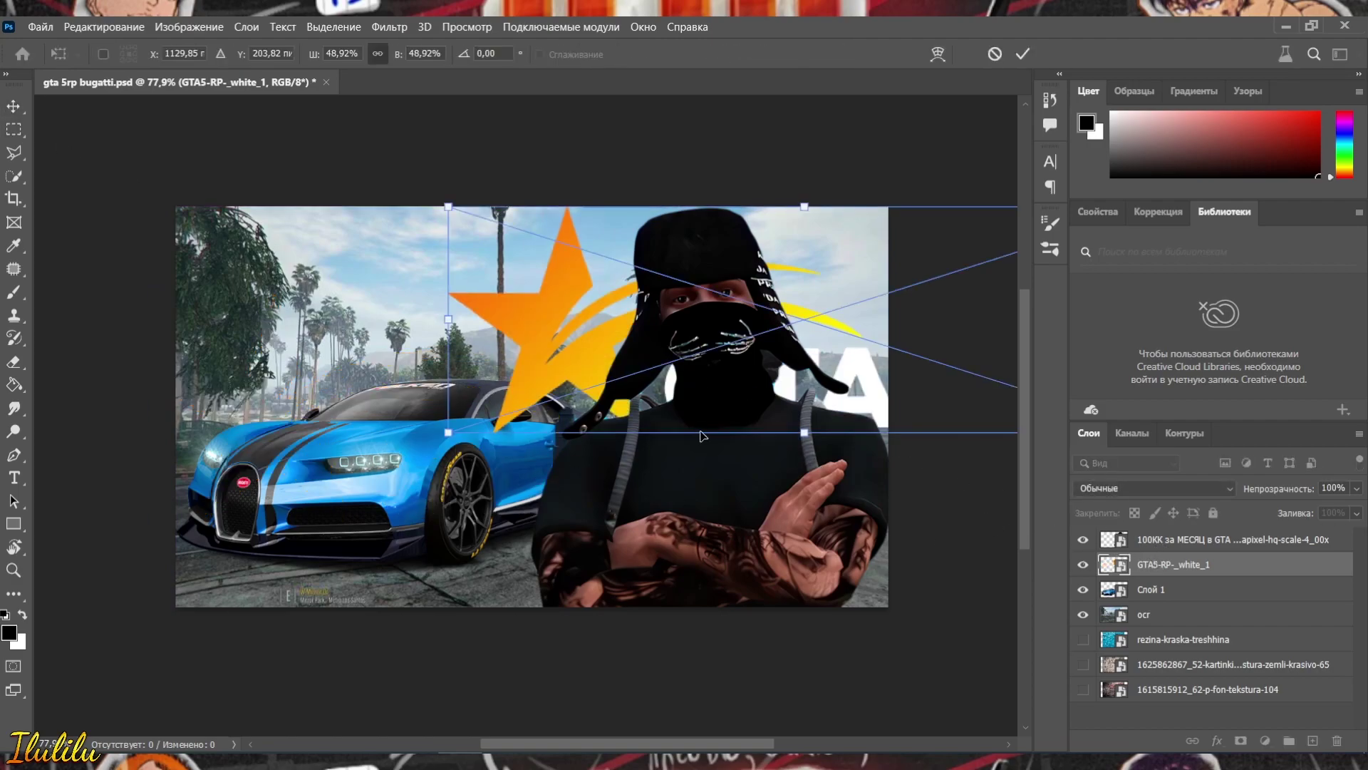
{"action": "mouse_move", "coordinate": [702, 436]}
{"action": "left_mouse_down"}
{"action": "mouse_move", "coordinate": [791, 303]}
{"action": "mouse_move", "coordinate": [918, 295]}
{"action": "left_mouse_up"}
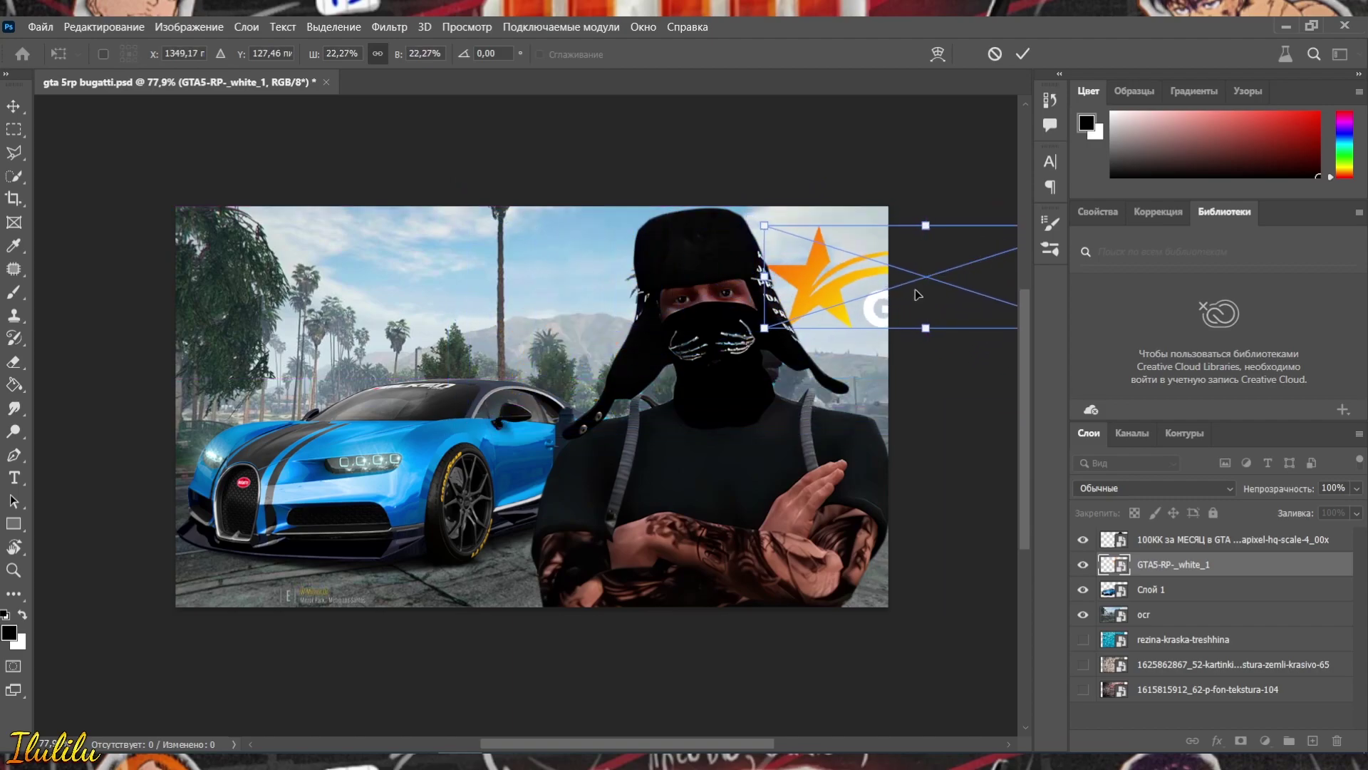
{"action": "key", "text": "Return"}
{"action": "scroll", "coordinate": [674, 405], "scroll_direction": "up", "scroll_amount": 1}
Step: Add a Drop Shadow layer style to the star logo
{"action": "double_click", "coordinate": [1216, 564]}
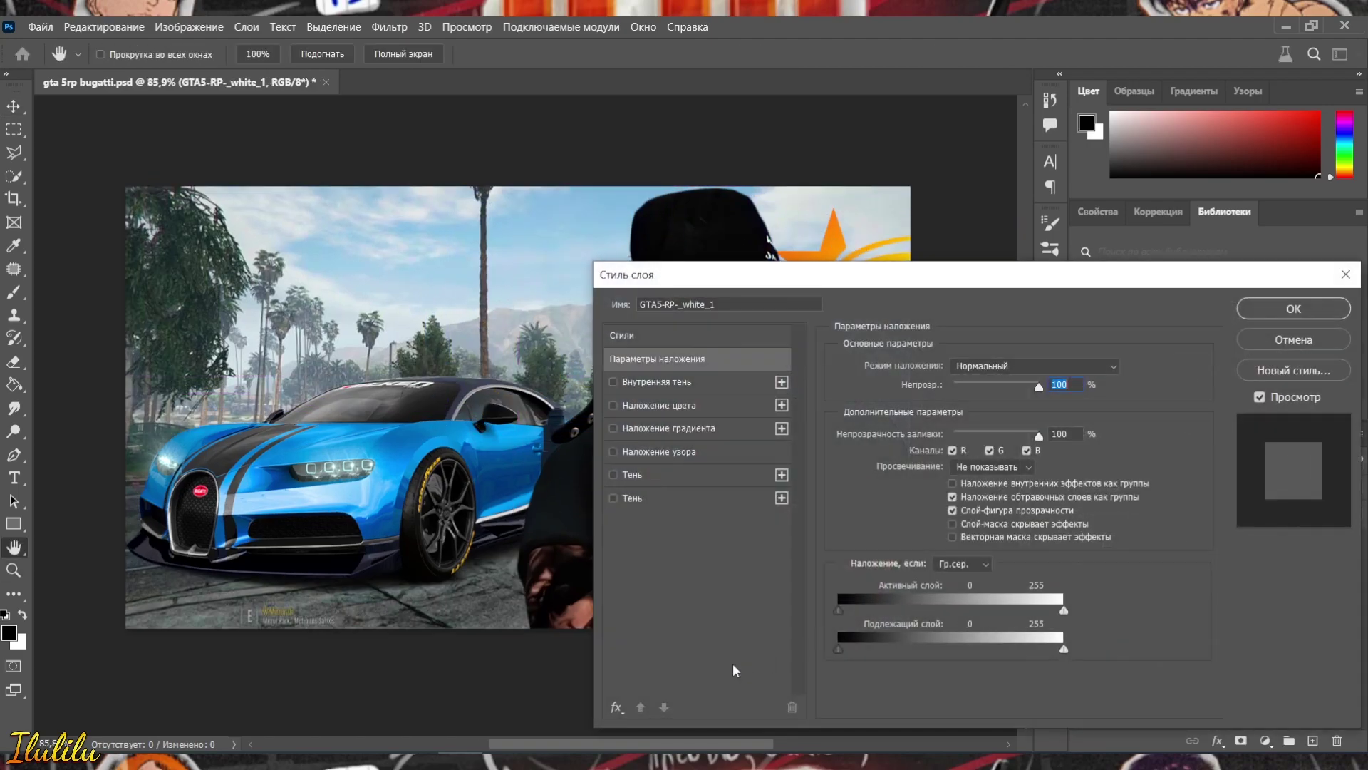
{"action": "left_click_drag", "start_coordinate": [689, 271], "coordinate": [1102, 276]}
{"action": "left_click", "coordinate": [1044, 479]}
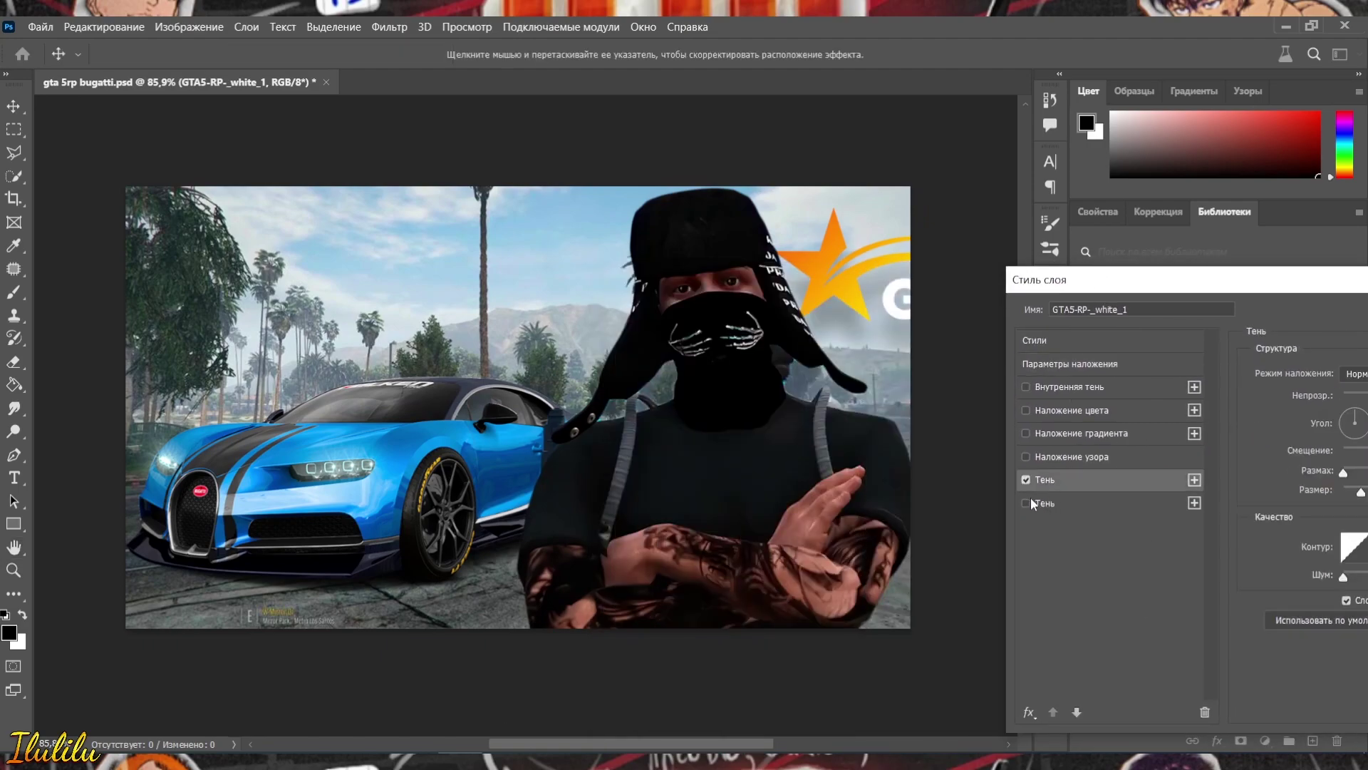
{"action": "key", "text": "Return"}
{"action": "scroll", "coordinate": [1006, 590], "scroll_direction": "down", "scroll_amount": 2}
Step: Duplicate the star logo and flip the copy vertically
{"action": "key", "text": "ctrl+j"}
{"action": "mouse_move", "coordinate": [1161, 566]}
{"action": "left_mouse_down"}
{"action": "mouse_move", "coordinate": [1166, 505]}
{"action": "mouse_move", "coordinate": [1157, 531]}
{"action": "left_mouse_up"}
{"action": "key", "text": "ctrl+t"}
{"action": "mouse_move", "coordinate": [340, 531]}
{"action": "left_mouse_down"}
{"action": "mouse_move", "coordinate": [597, 588]}
{"action": "mouse_move", "coordinate": [591, 603]}
{"action": "mouse_move", "coordinate": [882, 586]}
{"action": "mouse_move", "coordinate": [594, 625]}
{"action": "left_mouse_up"}
{"action": "left_click_drag", "start_coordinate": [620, 527], "coordinate": [628, 534]}
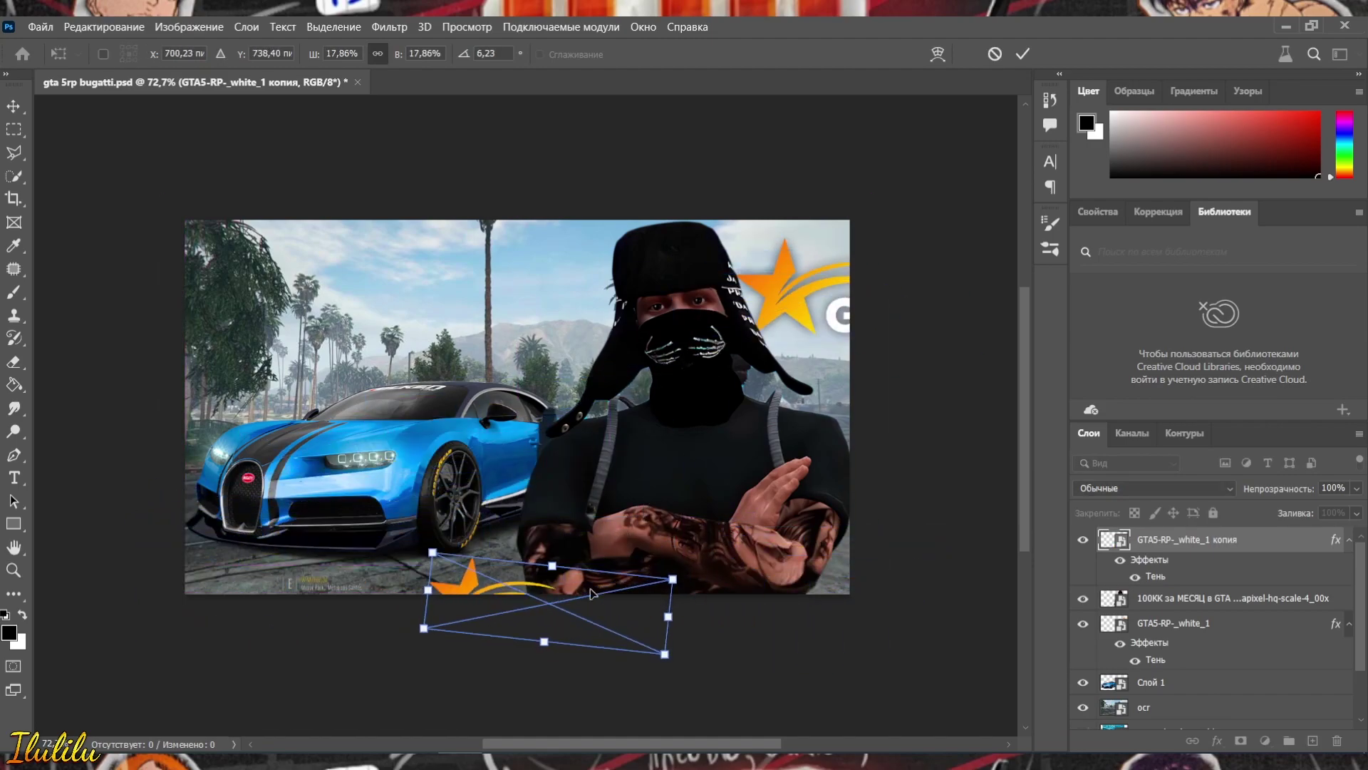
{"action": "right_click", "coordinate": [622, 564]}
{"action": "left_click", "coordinate": [677, 537]}
Step: Enlarge the flipped copy to about 30% at the left edge, behind the car layer
{"action": "mouse_move", "coordinate": [428, 527]}
{"action": "left_mouse_down"}
{"action": "mouse_move", "coordinate": [170, 431]}
{"action": "mouse_move", "coordinate": [223, 436]}
{"action": "left_mouse_up"}
{"action": "mouse_move", "coordinate": [241, 381]}
{"action": "left_mouse_down"}
{"action": "mouse_move", "coordinate": [229, 472]}
{"action": "mouse_move", "coordinate": [245, 398]}
{"action": "left_mouse_up"}
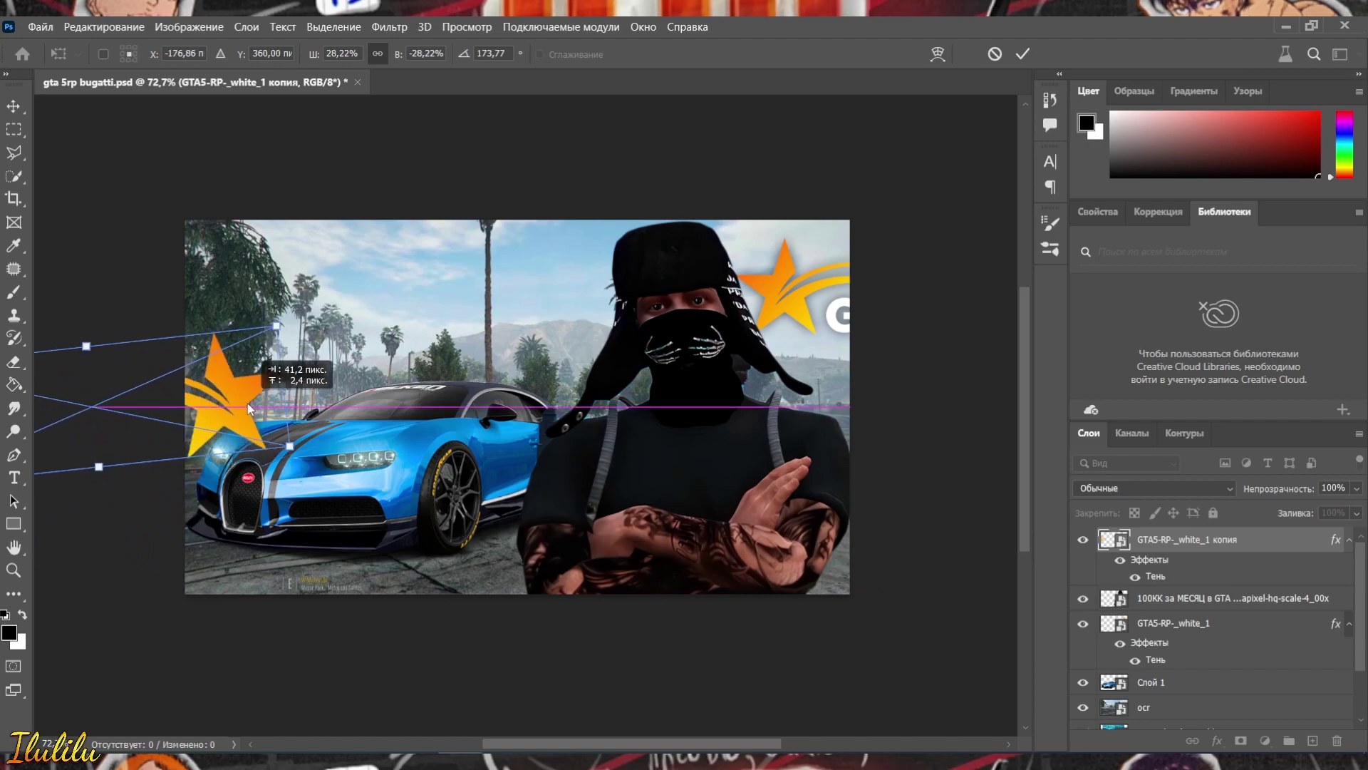
{"action": "key", "text": "Return"}
{"action": "key", "text": "z"}
{"action": "left_click_drag", "start_coordinate": [1183, 540], "coordinate": [1182, 695]}
{"action": "mouse_move", "coordinate": [463, 357]}
{"action": "left_mouse_down"}
{"action": "mouse_move", "coordinate": [447, 354]}
{"action": "mouse_move", "coordinate": [587, 407]}
{"action": "left_mouse_up"}
Step: Add white text layers 'ПУТЬ К ТОПОВОЙ' and 'BUGATTI' in Headliner No. 45, scaled up
{"action": "left_click", "coordinate": [1218, 548]}
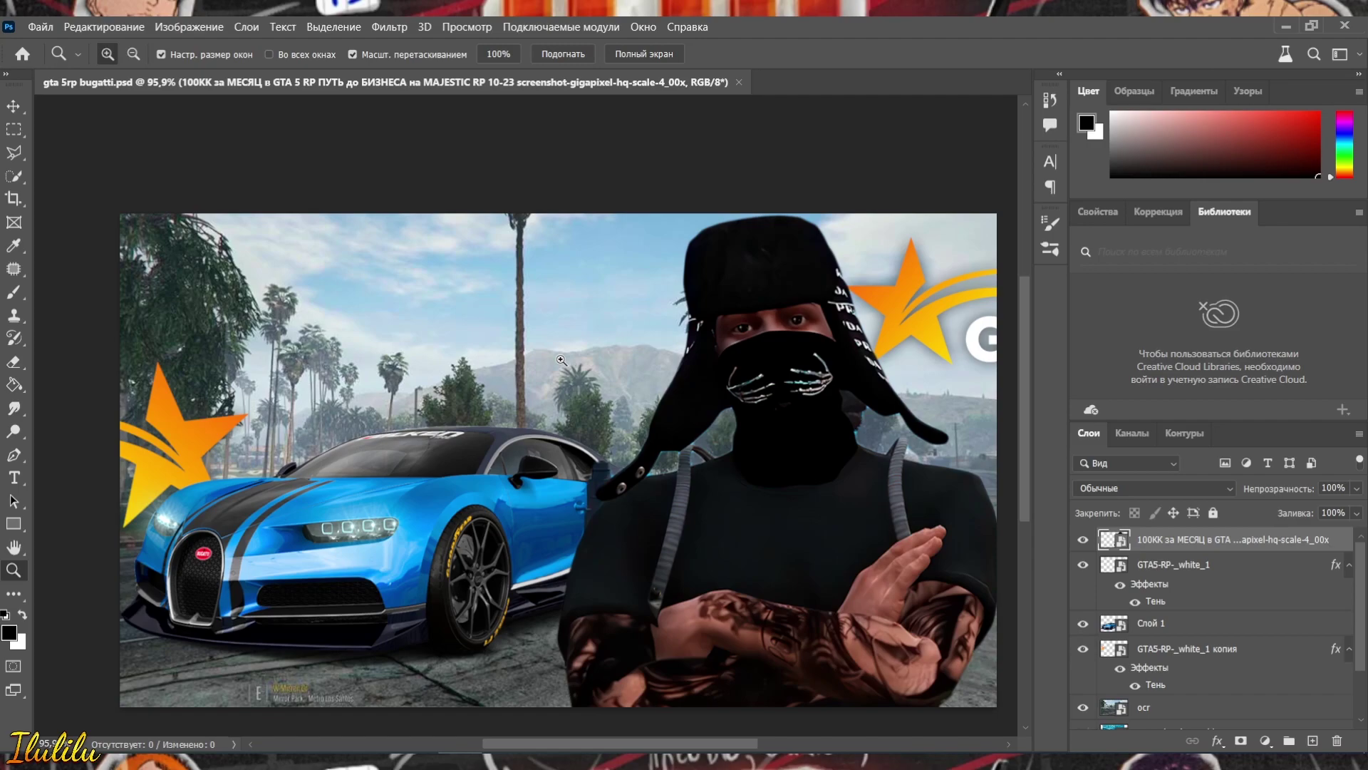
{"action": "left_click", "coordinate": [13, 478]}
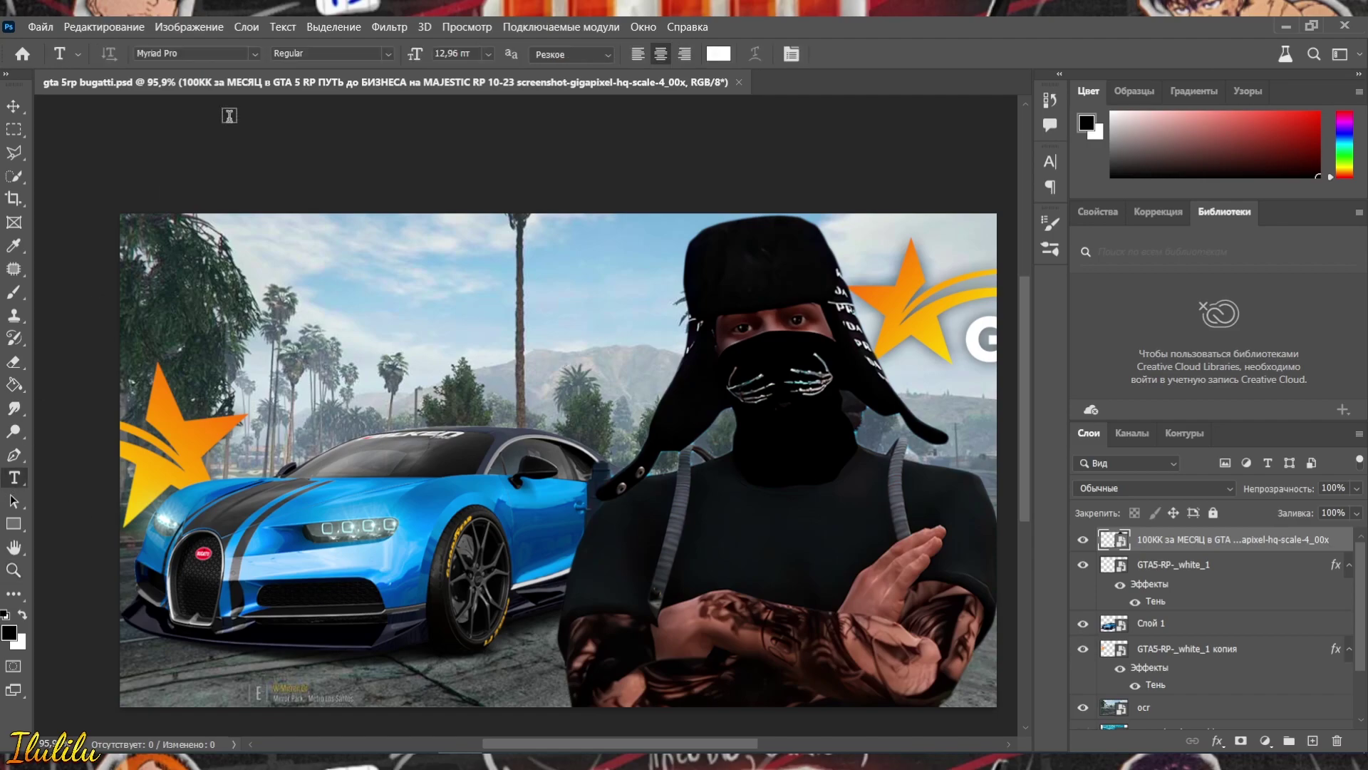
{"action": "left_click", "coordinate": [254, 53]}
{"action": "left_click", "coordinate": [214, 101]}
{"action": "left_click", "coordinate": [257, 328]}
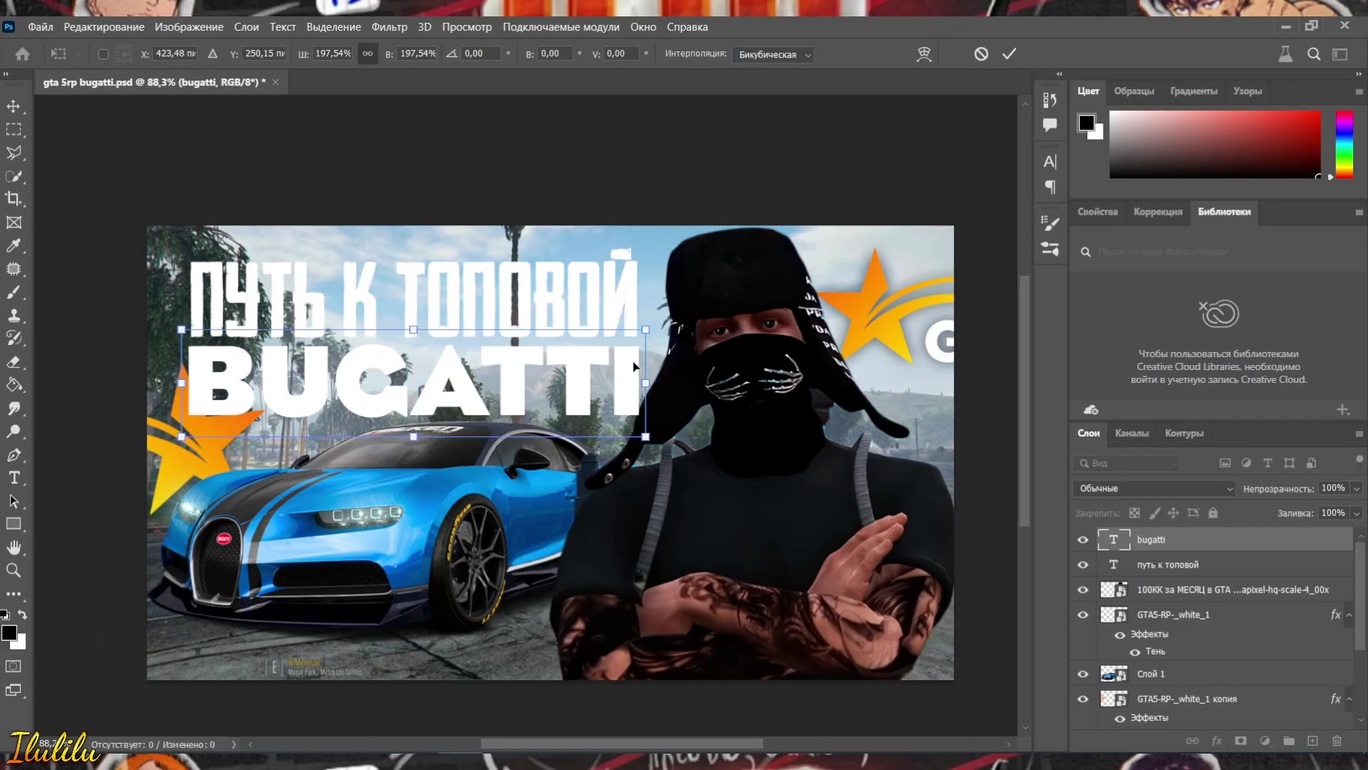
{"action": "key", "text": "Return"}
{"action": "key", "text": "z"}
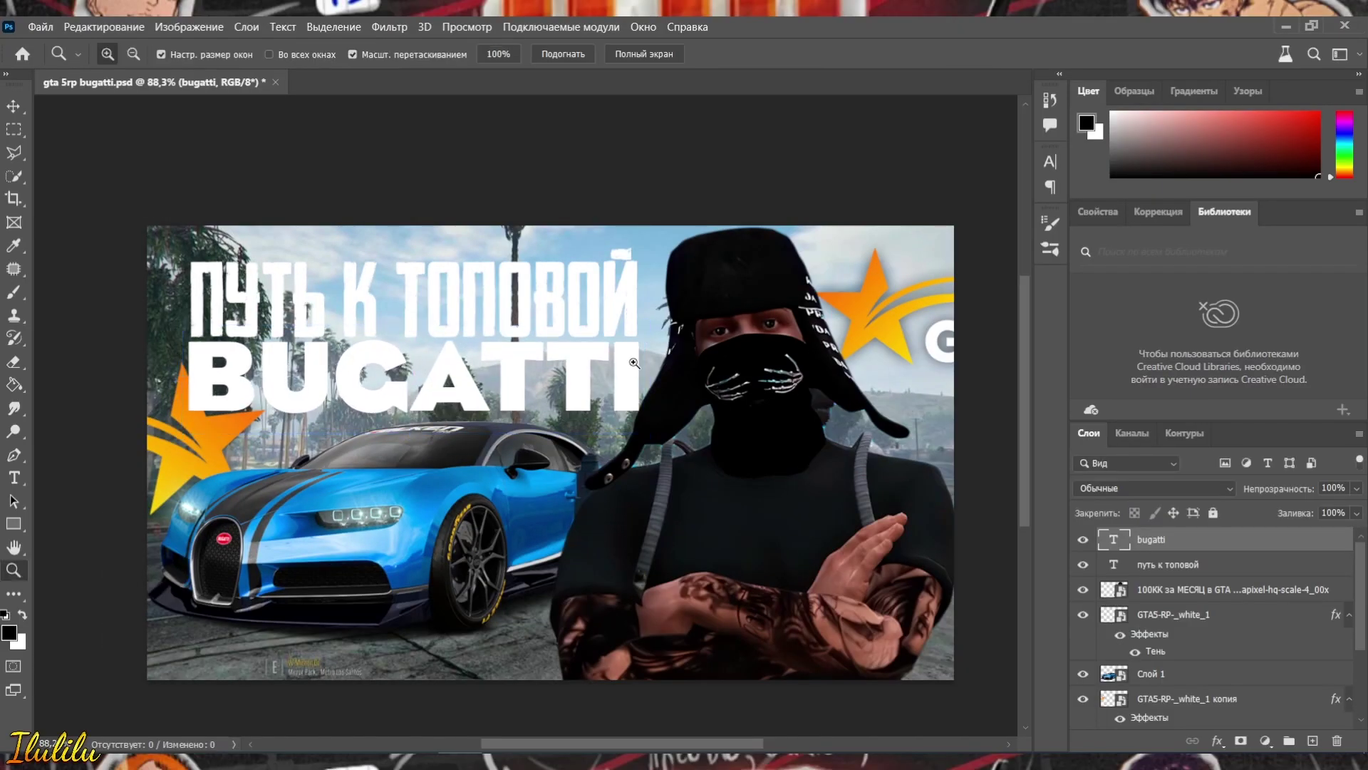
{"action": "left_click_drag", "start_coordinate": [645, 351], "coordinate": [627, 336]}
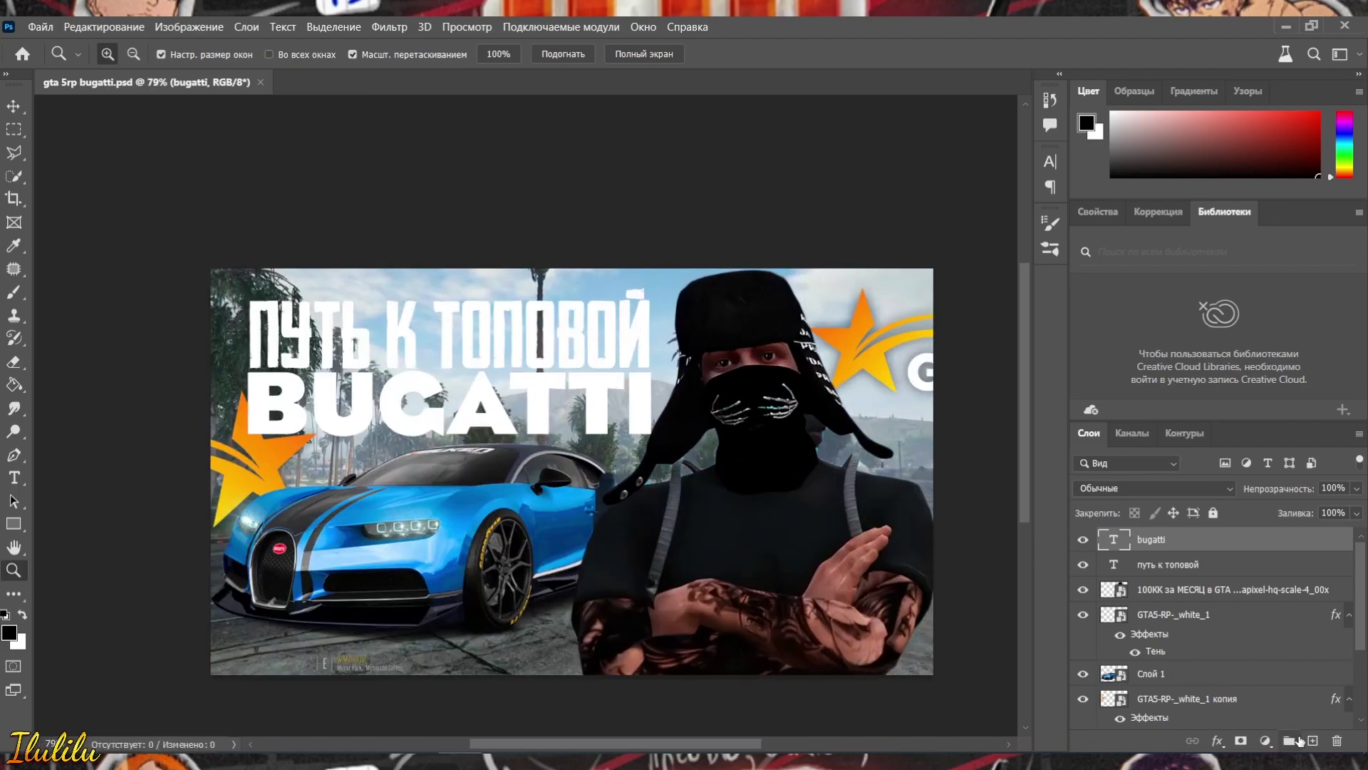
Step: On a new layer beneath the title, brush a black band behind both title lines
{"action": "left_click", "coordinate": [1231, 563], "text": "shift"}
{"action": "left_click", "coordinate": [1234, 589]}
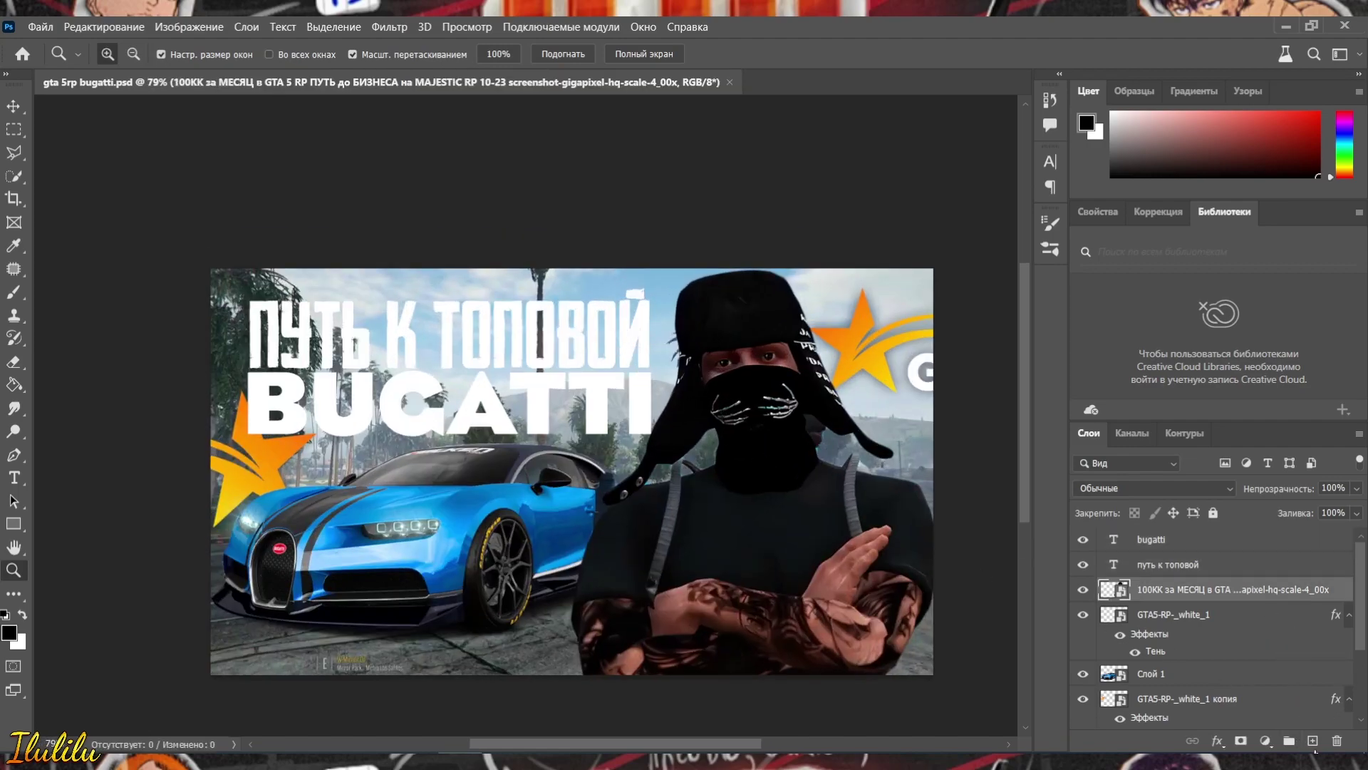
{"action": "left_click", "coordinate": [1313, 741]}
{"action": "key", "text": "b"}
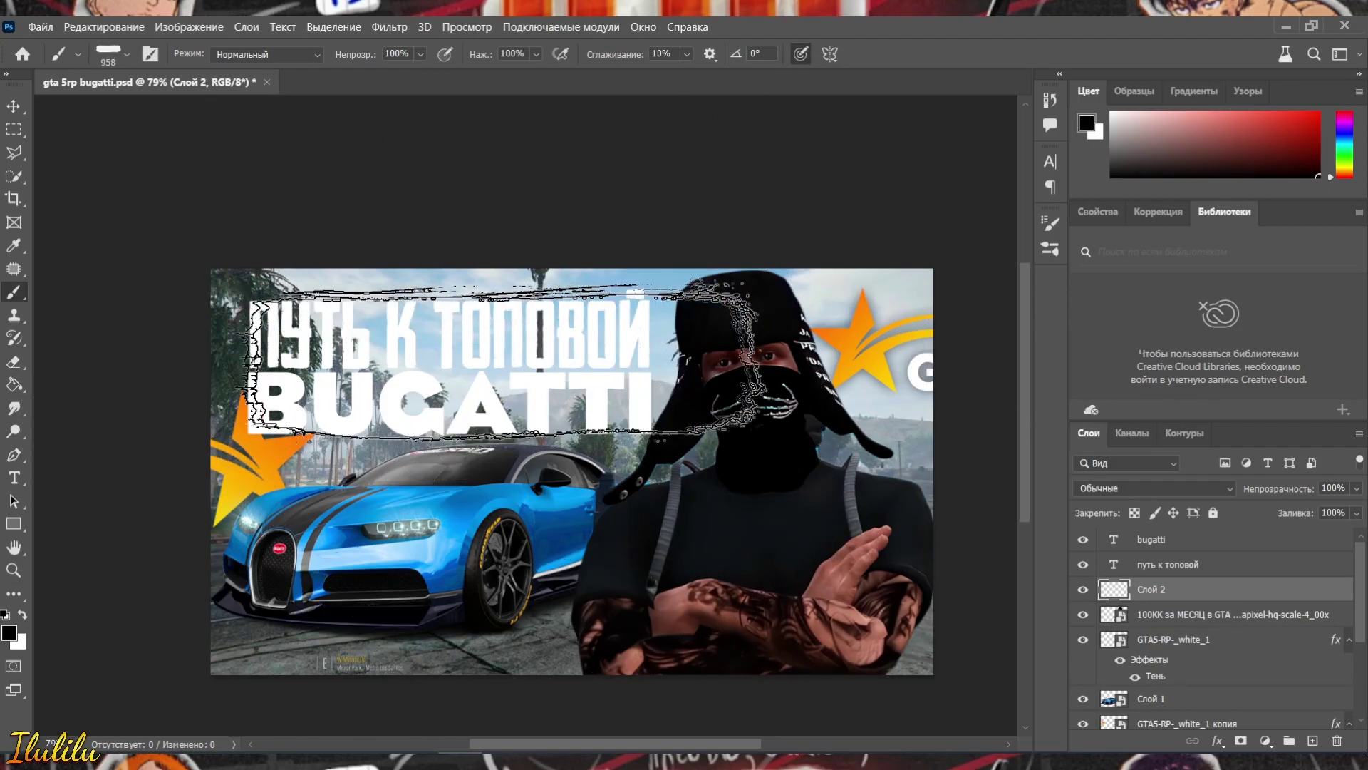
{"action": "mouse_move", "coordinate": [514, 360]}
{"action": "left_mouse_down"}
{"action": "mouse_move", "coordinate": [448, 369]}
{"action": "mouse_move", "coordinate": [408, 356]}
{"action": "left_mouse_up"}
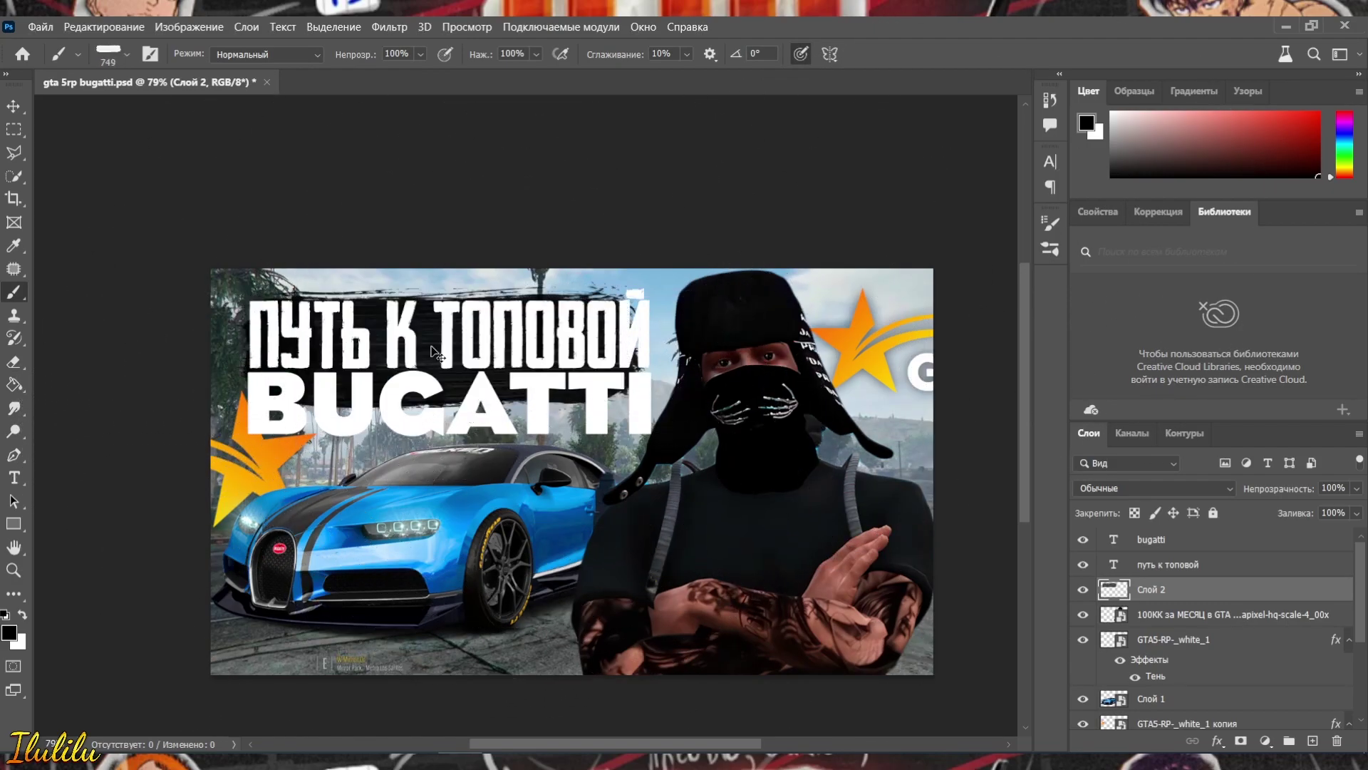
{"action": "left_click_drag", "start_coordinate": [249, 335], "coordinate": [655, 342]}
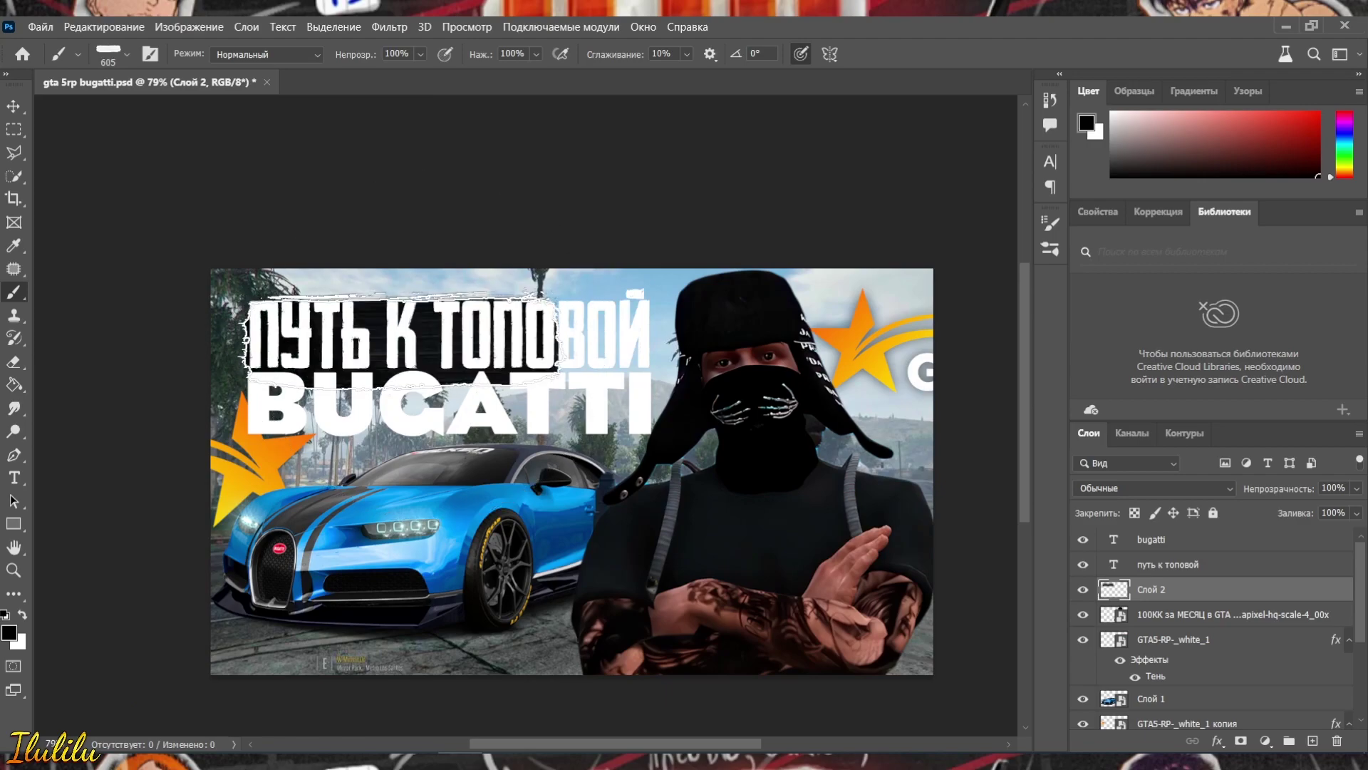
{"action": "mouse_move", "coordinate": [504, 339]}
{"action": "left_mouse_down"}
{"action": "mouse_move", "coordinate": [454, 395]}
{"action": "mouse_move", "coordinate": [402, 396]}
{"action": "left_mouse_up"}
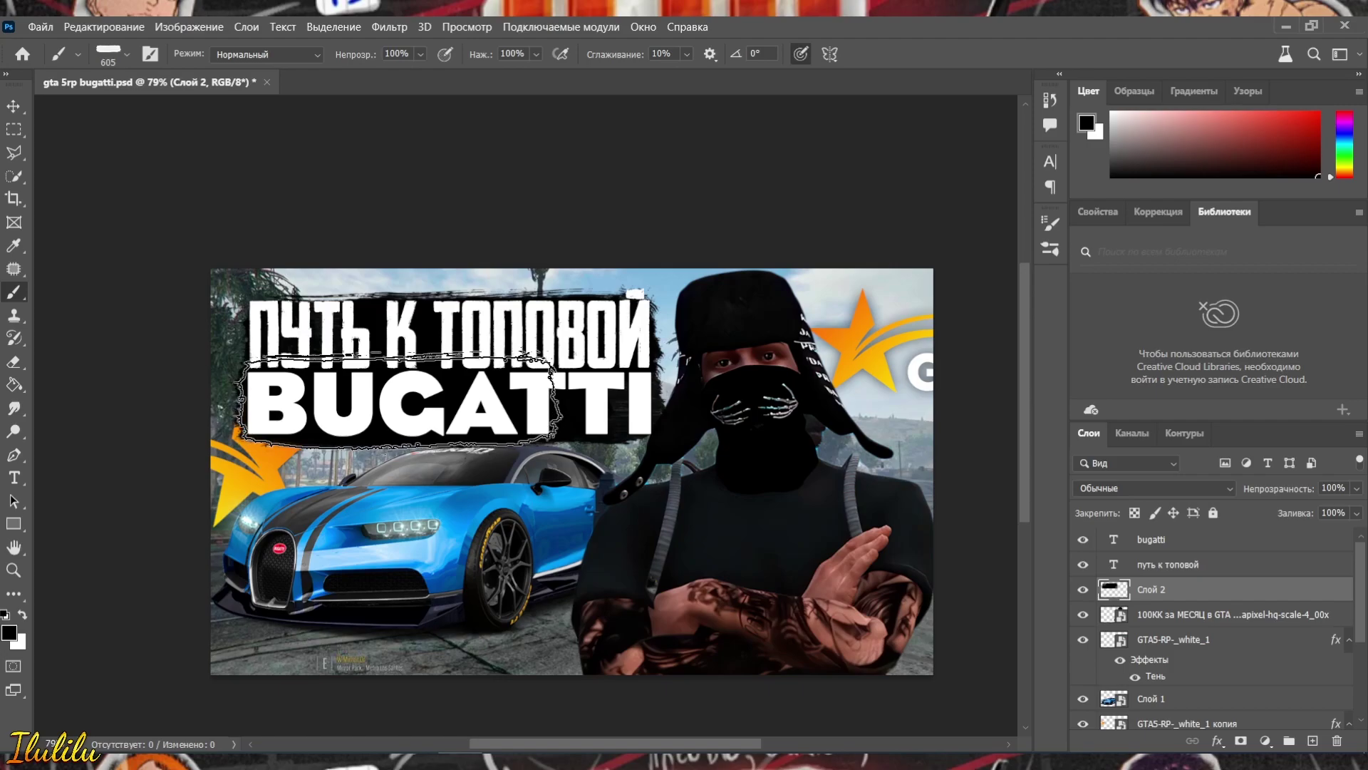
{"action": "key", "text": "e"}
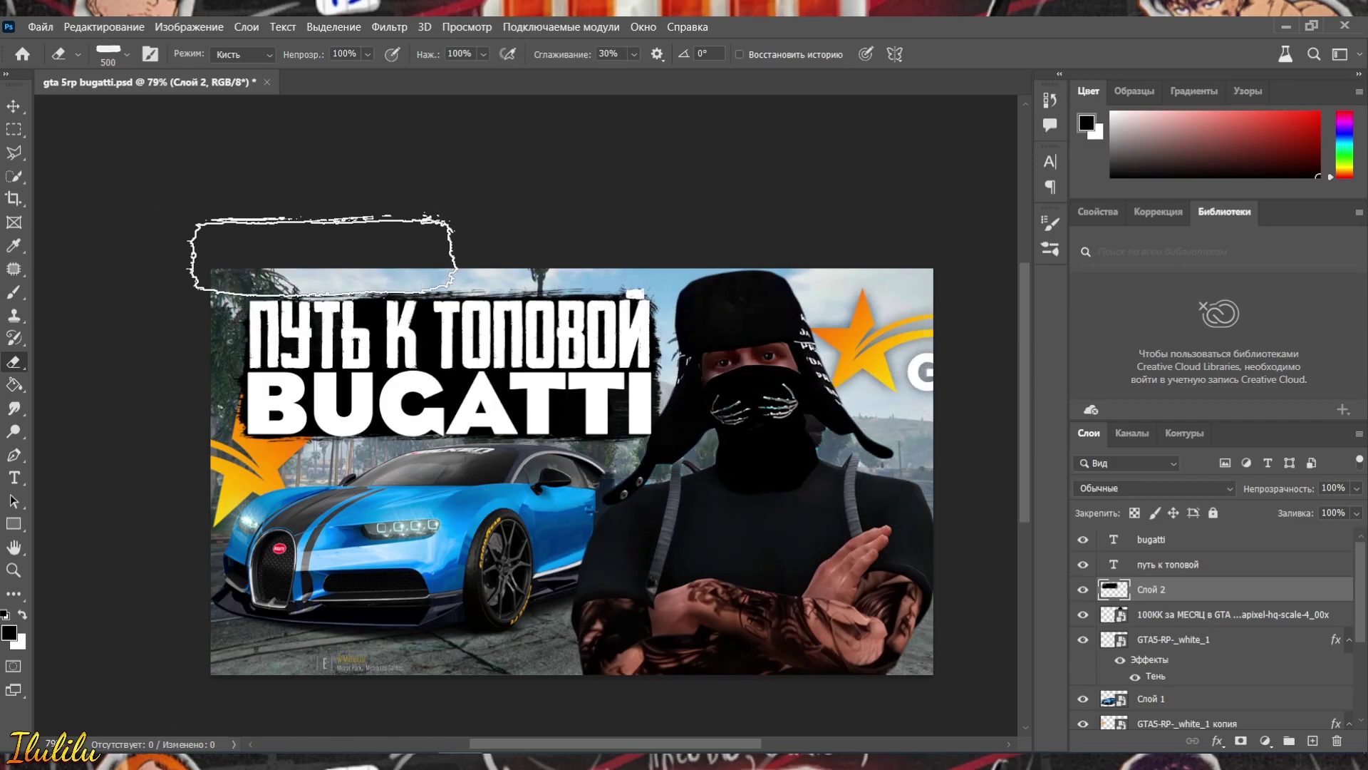
Step: Style BUGATTI with gold Gradient Overlay, Bevel & Emboss, Stroke, glows and Drop Shadow
{"action": "left_click", "coordinate": [13, 570]}
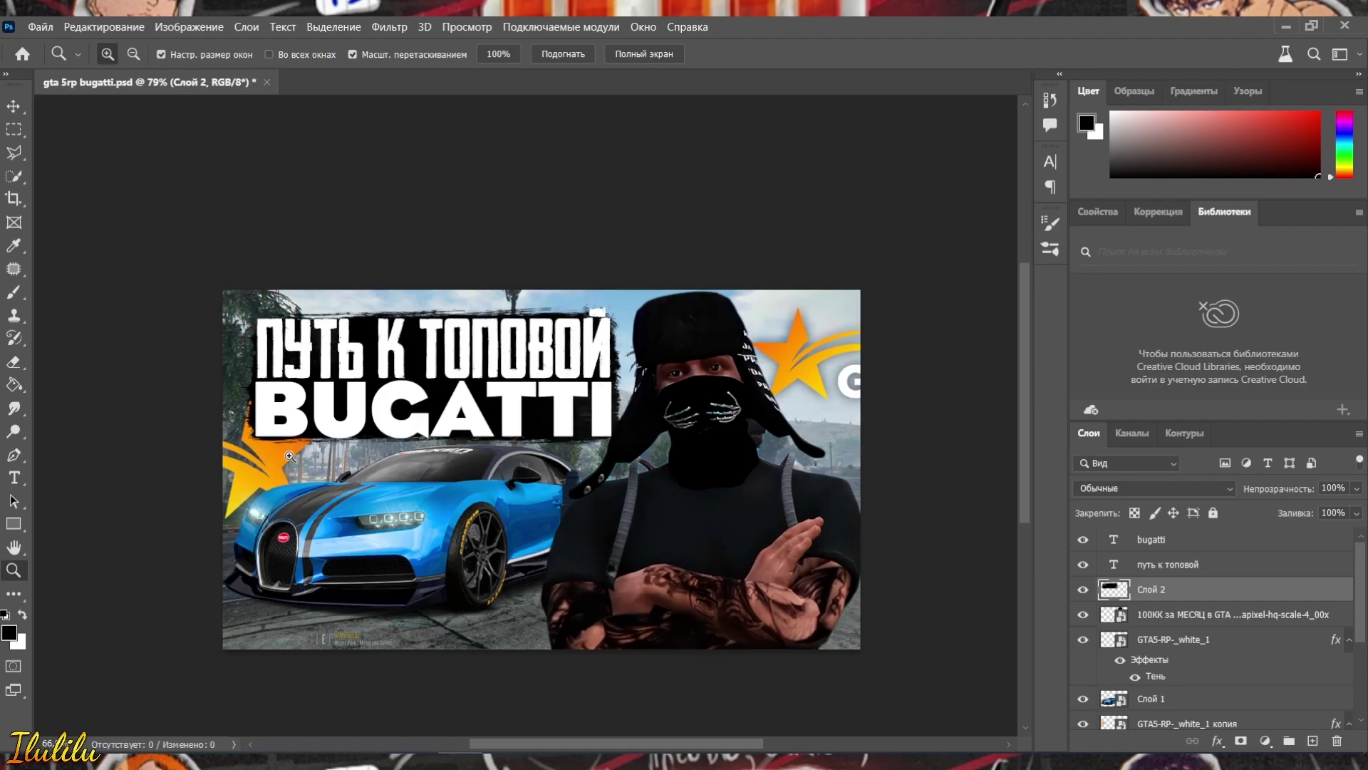
{"action": "left_click_drag", "start_coordinate": [427, 409], "coordinate": [499, 410]}
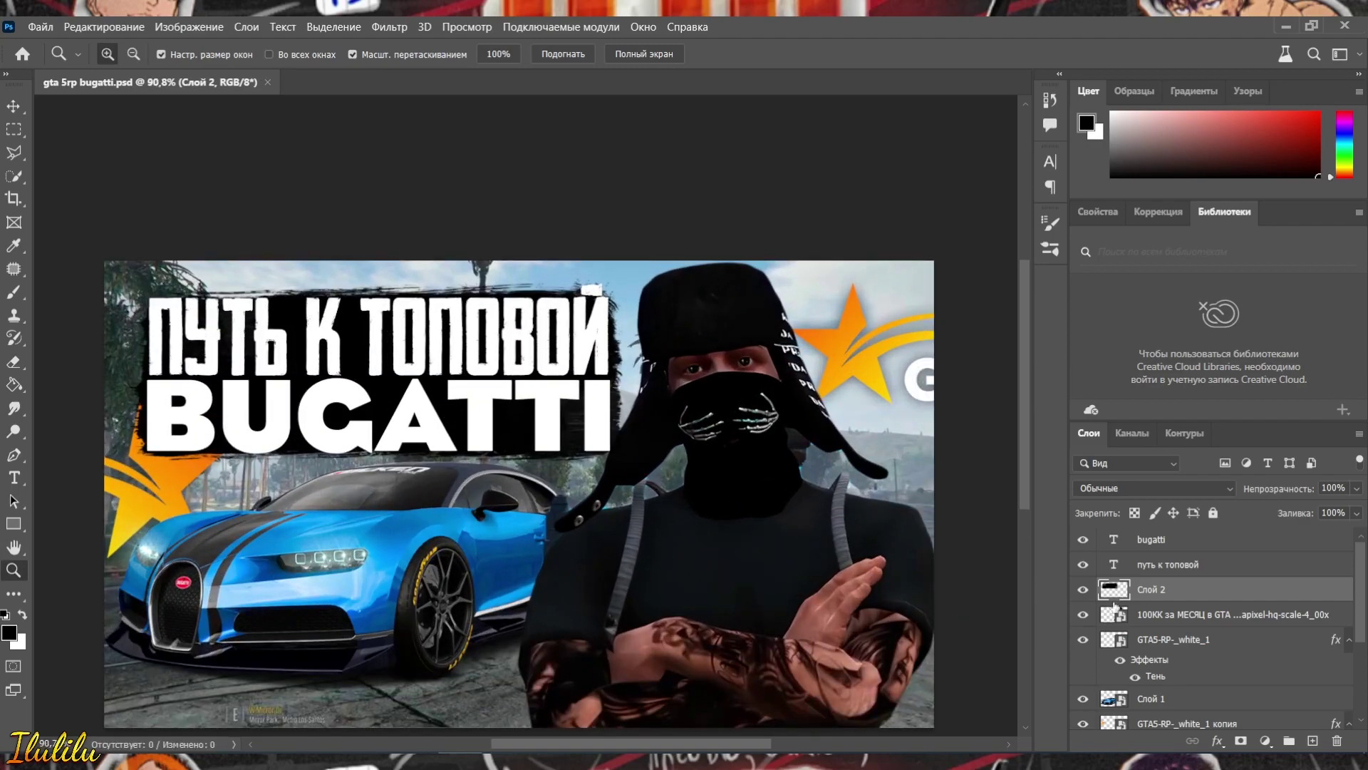
{"action": "double_click", "coordinate": [1241, 567]}
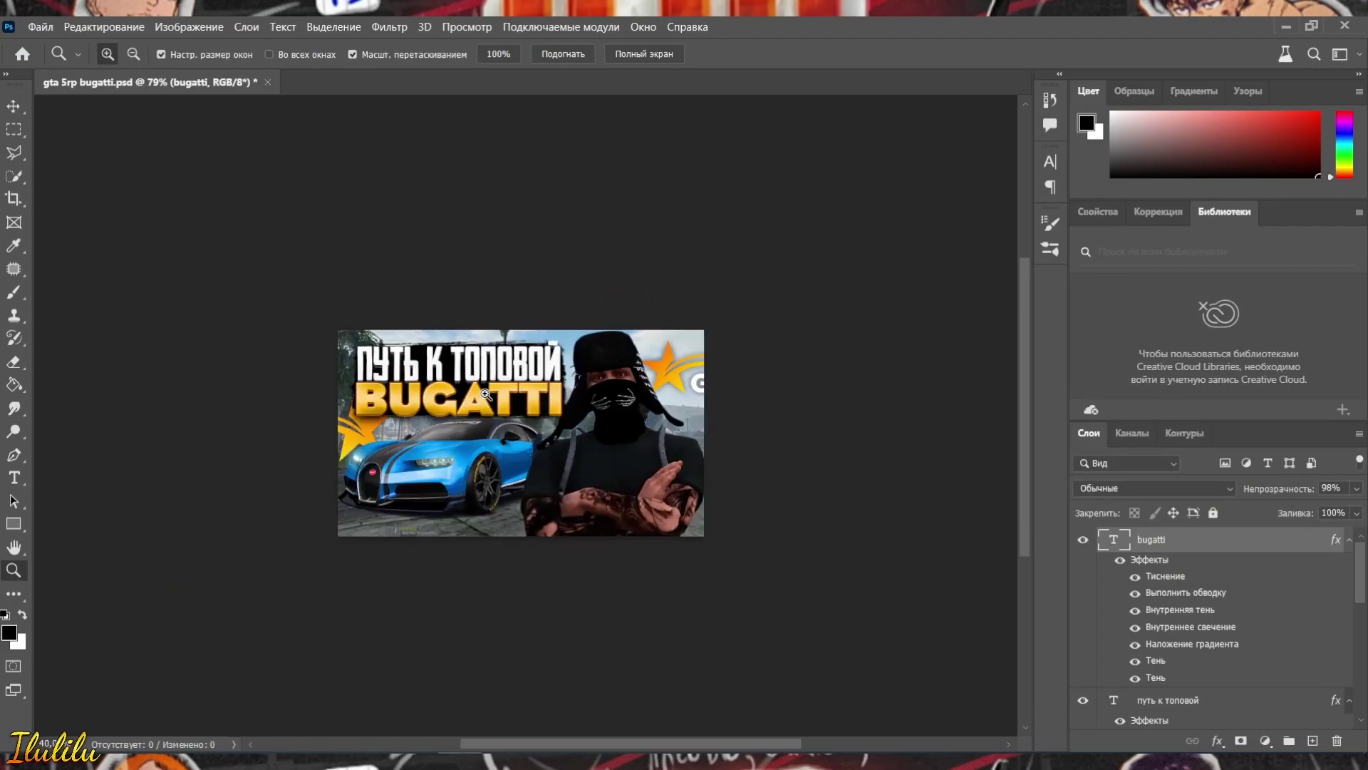
{"action": "left_click_drag", "start_coordinate": [563, 402], "coordinate": [449, 385]}
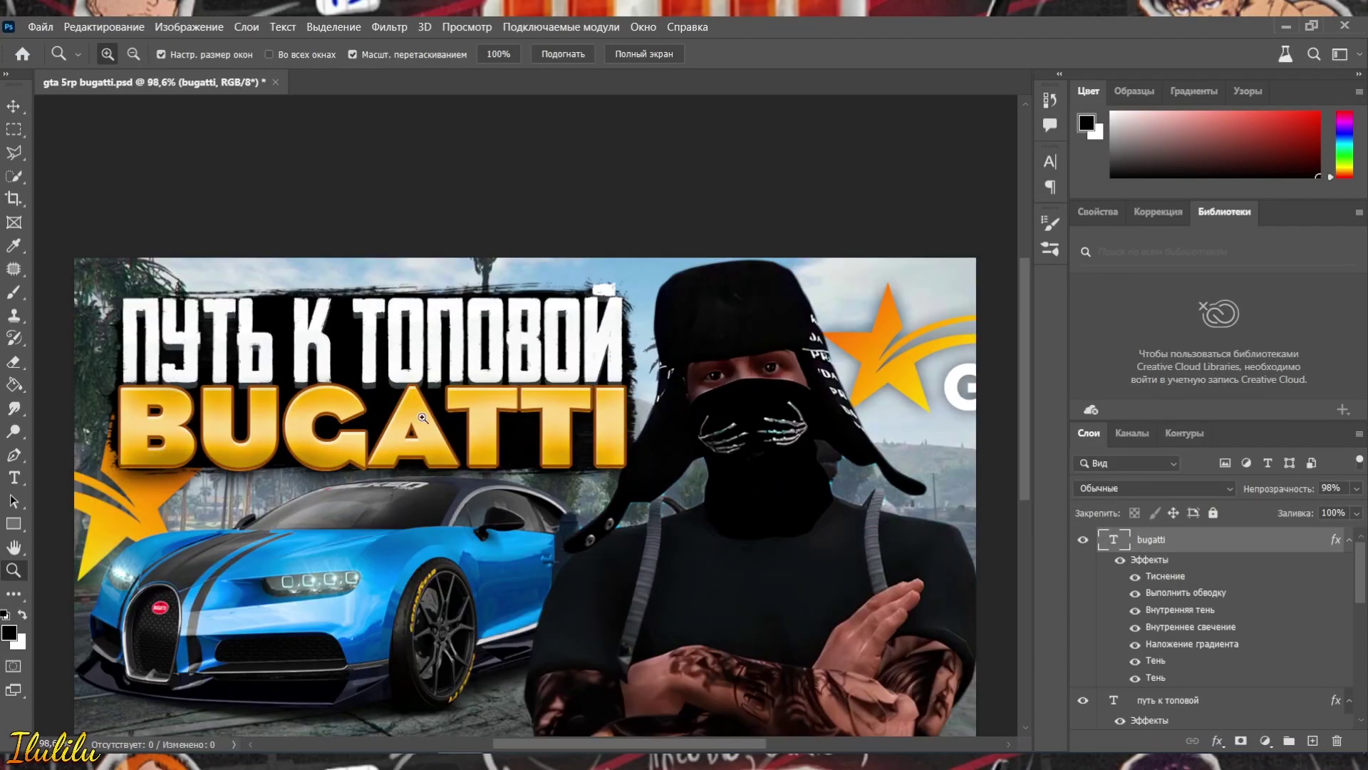
{"action": "left_click_drag", "start_coordinate": [421, 430], "coordinate": [415, 405]}
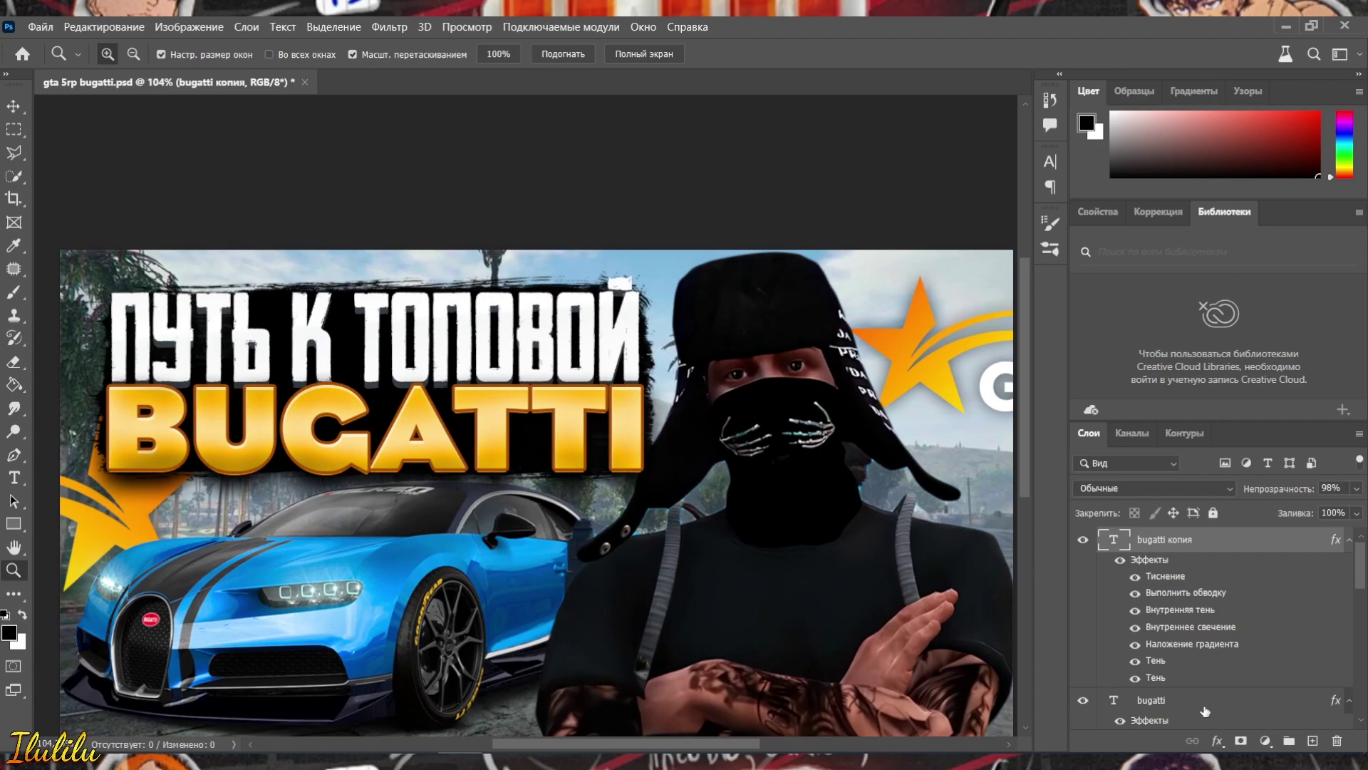
{"action": "left_click", "coordinate": [1205, 706]}
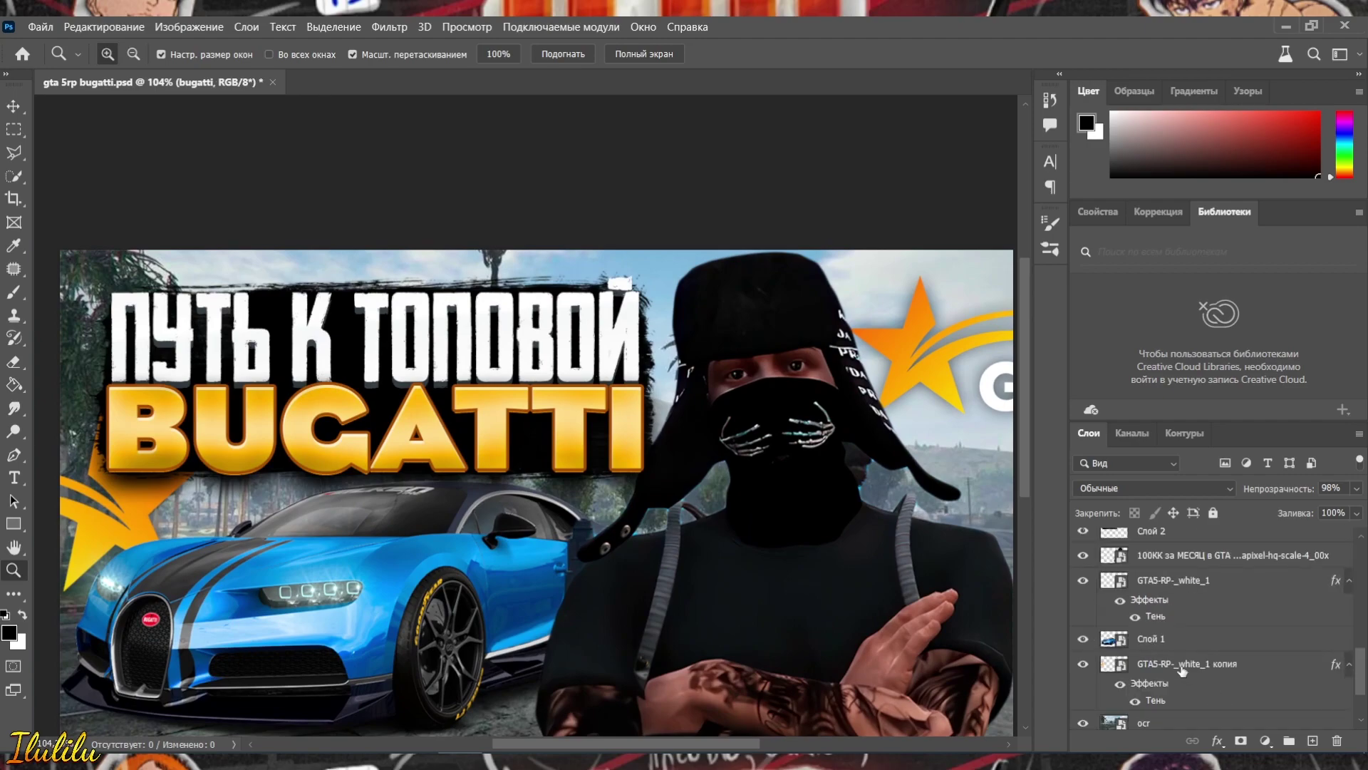
{"action": "scroll", "coordinate": [1134, 679], "scroll_direction": "down", "scroll_amount": 3}
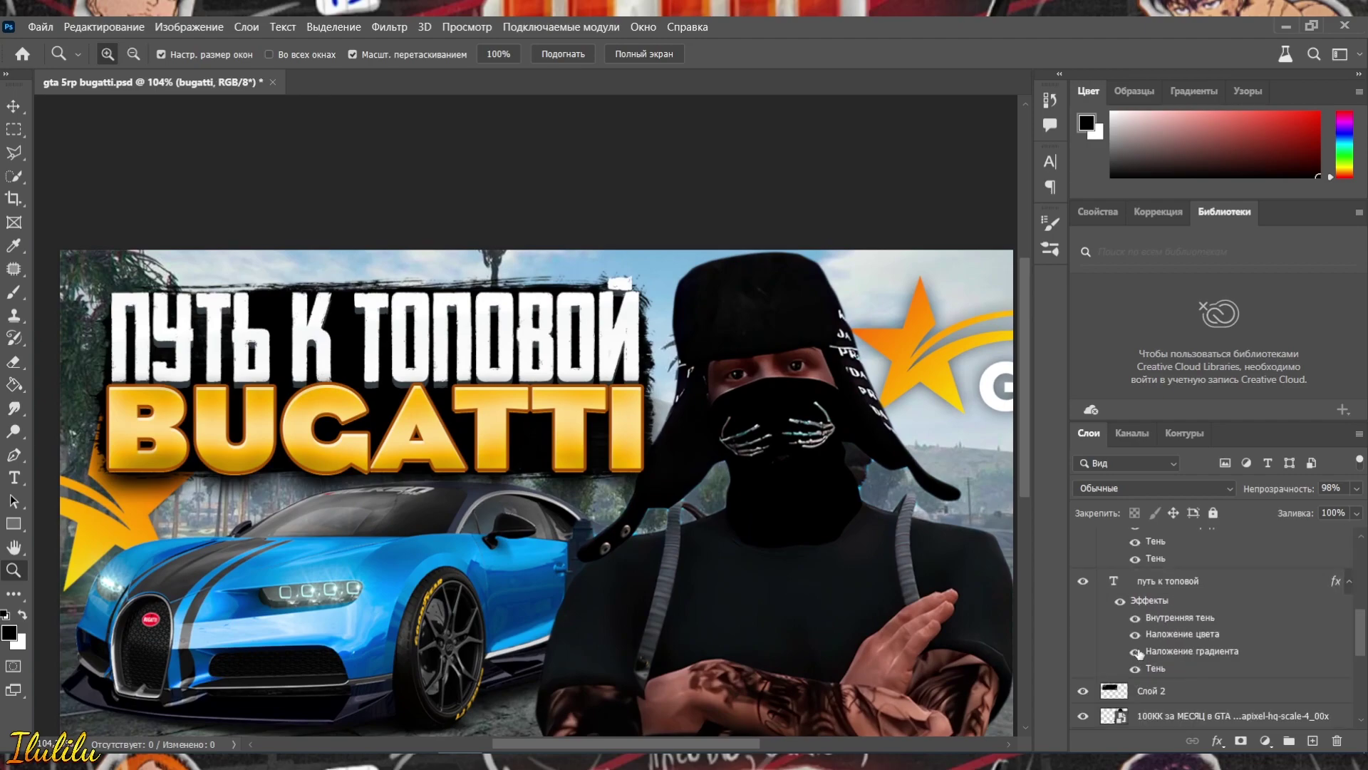
{"action": "scroll", "coordinate": [1143, 605], "scroll_direction": "up", "scroll_amount": 3}
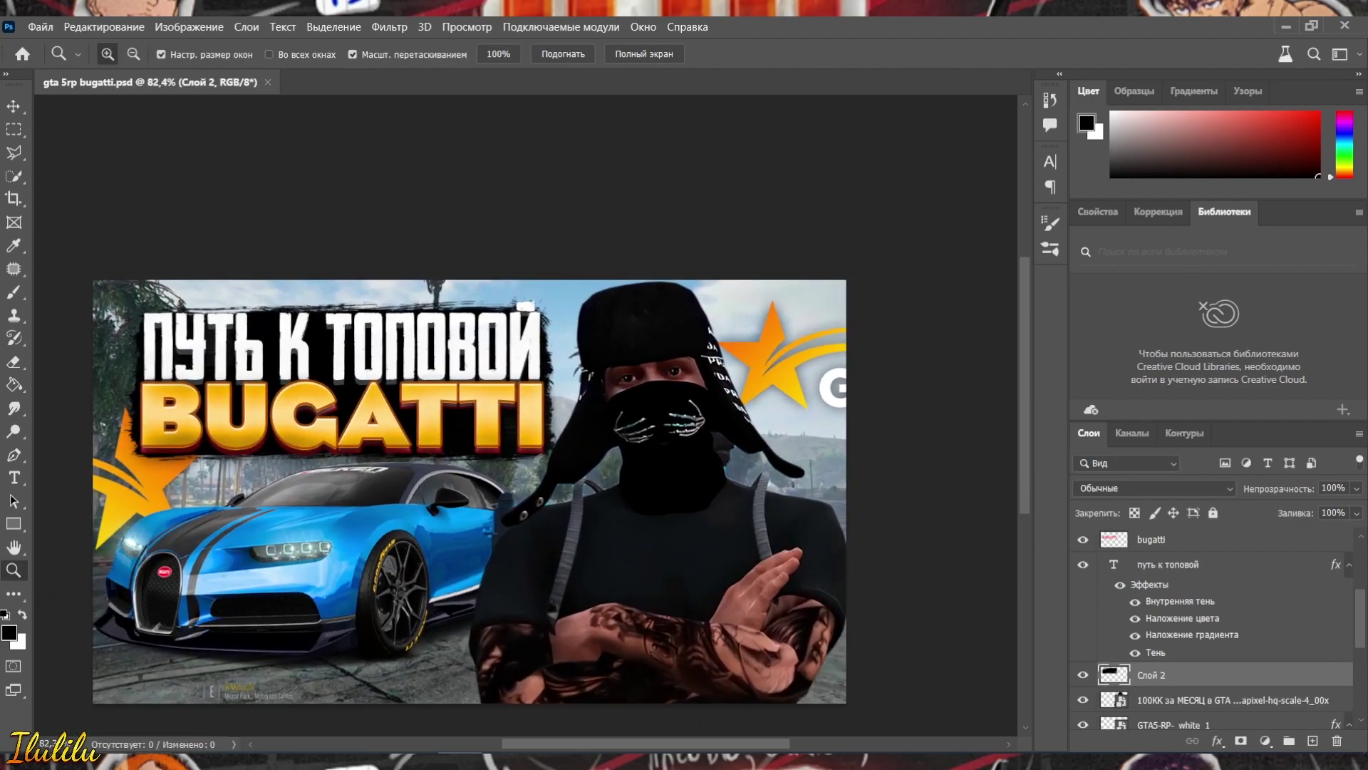
{"action": "scroll", "coordinate": [1296, 604], "scroll_direction": "down", "scroll_amount": 5}
Step: Move three texture layers above the black band, clip the stone texture and scale it over it
{"action": "left_click", "coordinate": [1186, 692]}
{"action": "left_click", "coordinate": [1182, 715]}
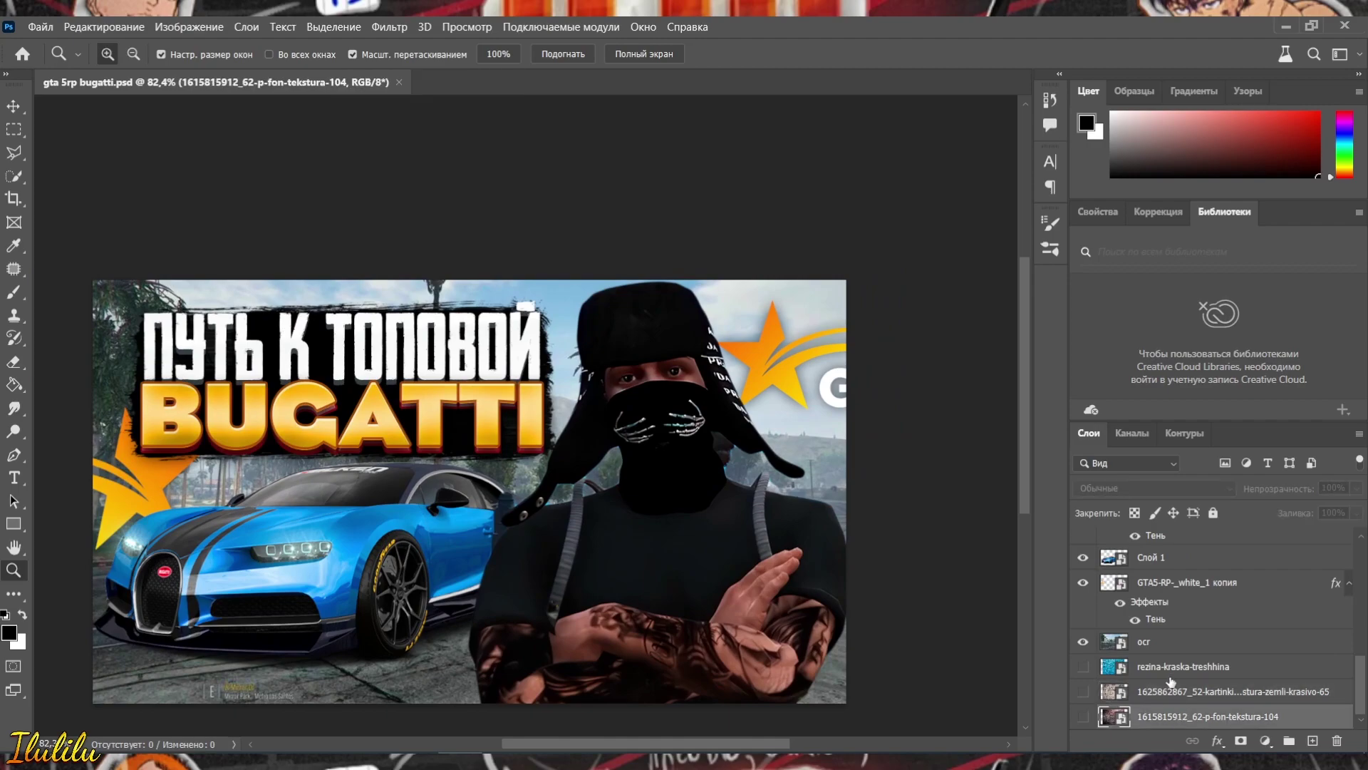
{"action": "left_click", "coordinate": [1172, 669], "text": "shift"}
{"action": "left_click_drag", "start_coordinate": [1181, 691], "coordinate": [1183, 544]}
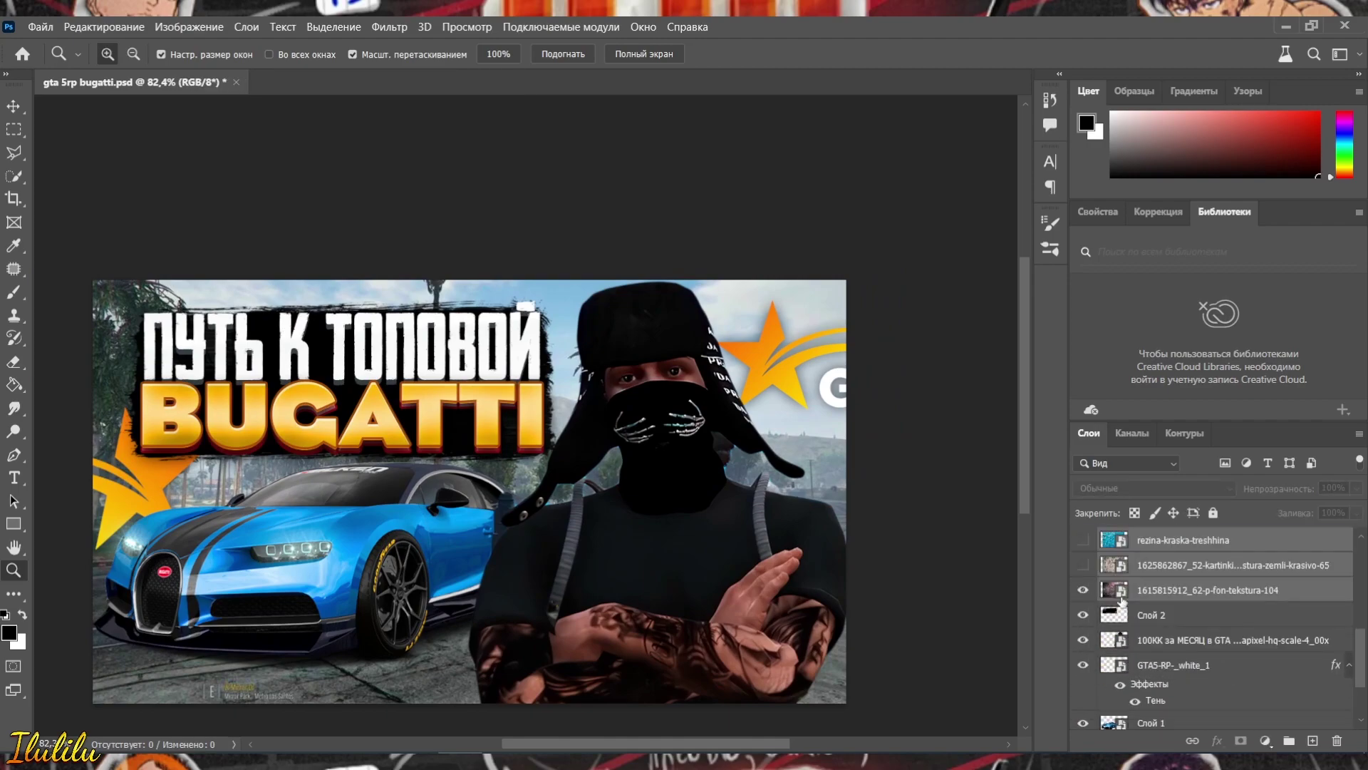
{"action": "left_click", "coordinate": [1184, 596]}
{"action": "left_click", "coordinate": [1123, 600], "text": "alt"}
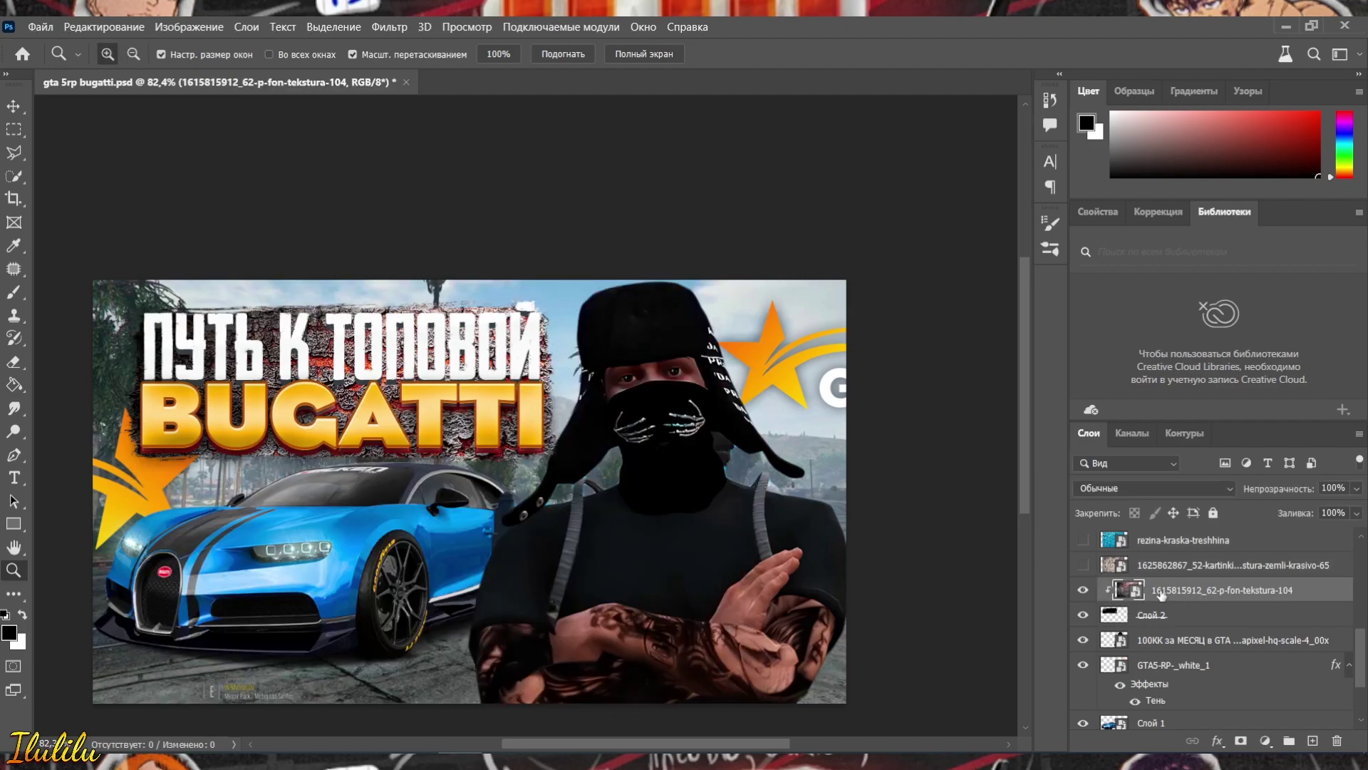
{"action": "key", "text": "ctrl+t"}
{"action": "mouse_move", "coordinate": [654, 541]}
{"action": "left_mouse_down"}
{"action": "mouse_move", "coordinate": [572, 482]}
{"action": "mouse_move", "coordinate": [645, 559]}
{"action": "left_mouse_up"}
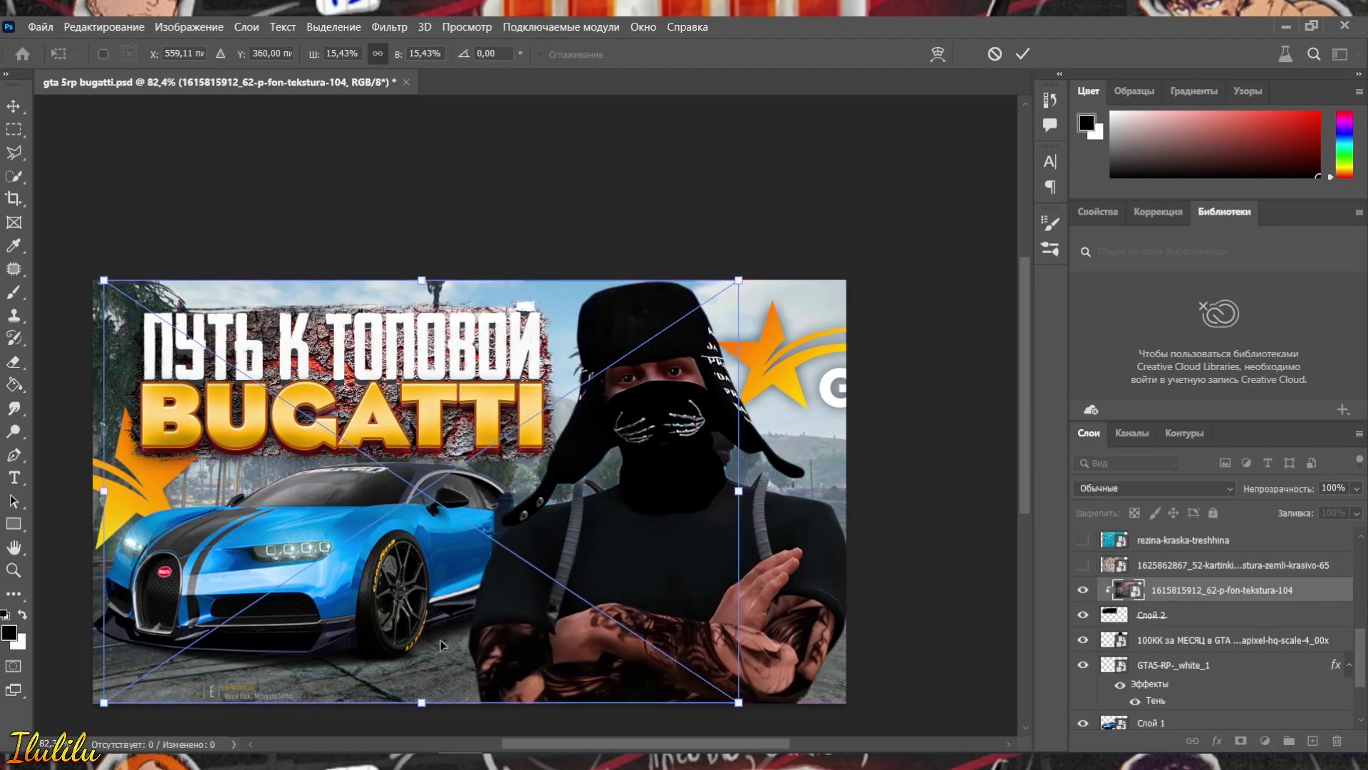
{"action": "left_click_drag", "start_coordinate": [421, 673], "coordinate": [421, 702]}
{"action": "key", "text": "Return"}
Step: Set the stone texture to Hard Light at 36% and show the cracked texture
{"action": "key", "text": "z"}
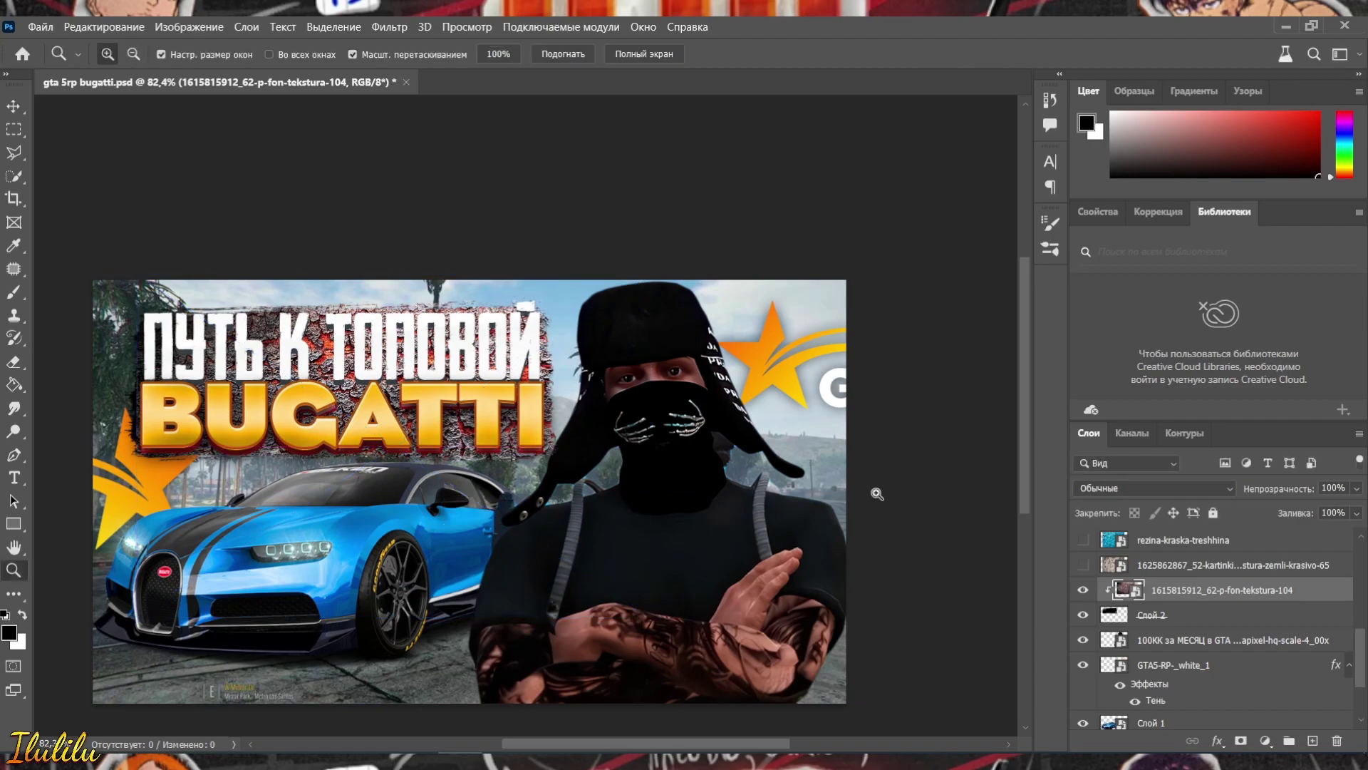
{"action": "key", "text": "ctrl+t"}
{"action": "key", "text": "Return"}
{"action": "left_click", "coordinate": [1155, 488]}
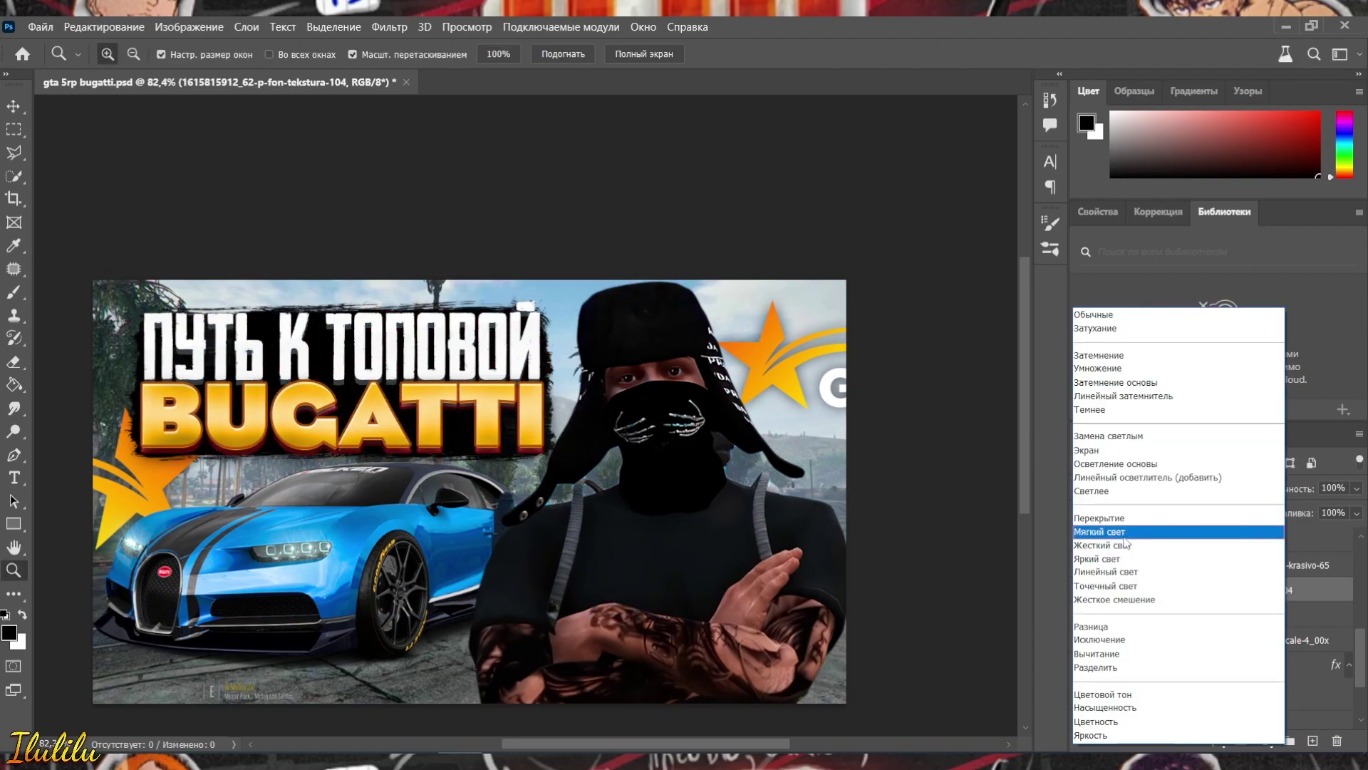
{"action": "left_click", "coordinate": [1124, 547]}
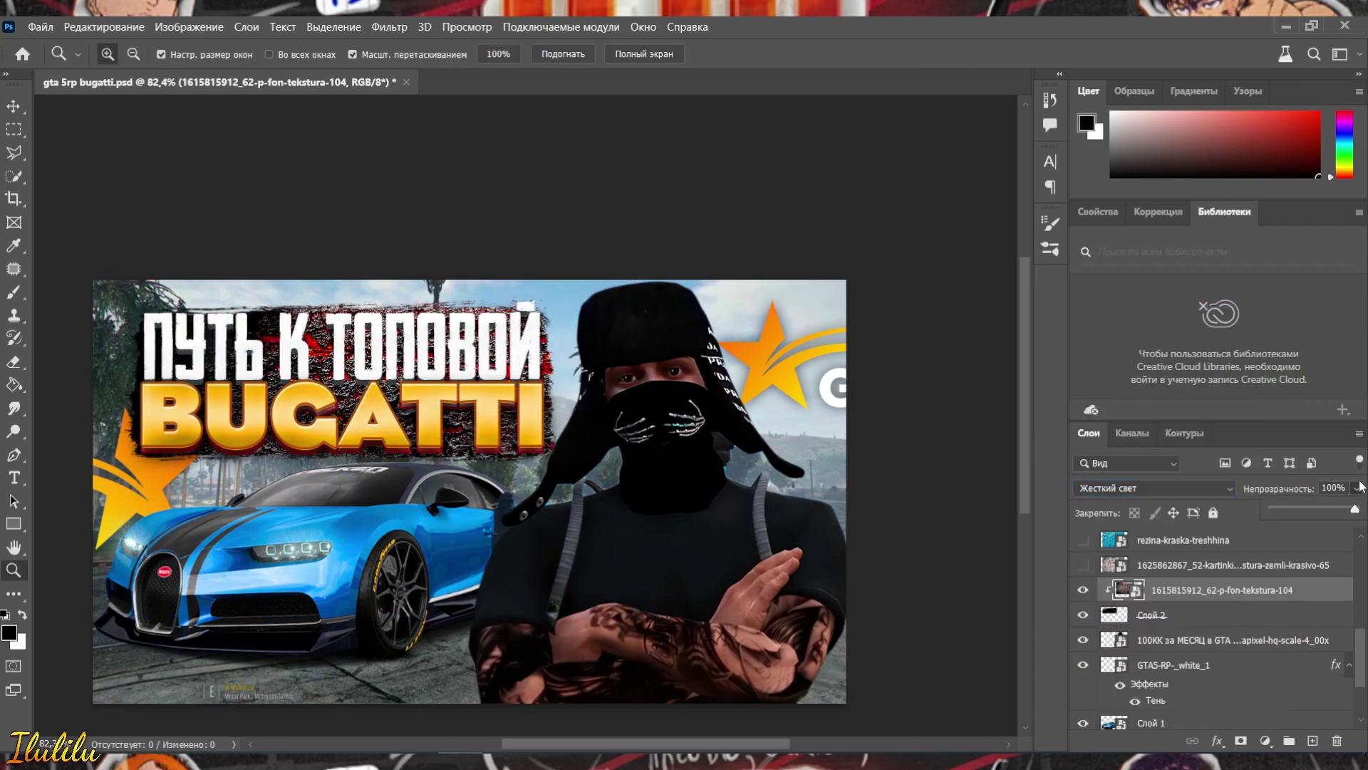
{"action": "left_click_drag", "start_coordinate": [1361, 486], "coordinate": [1291, 514]}
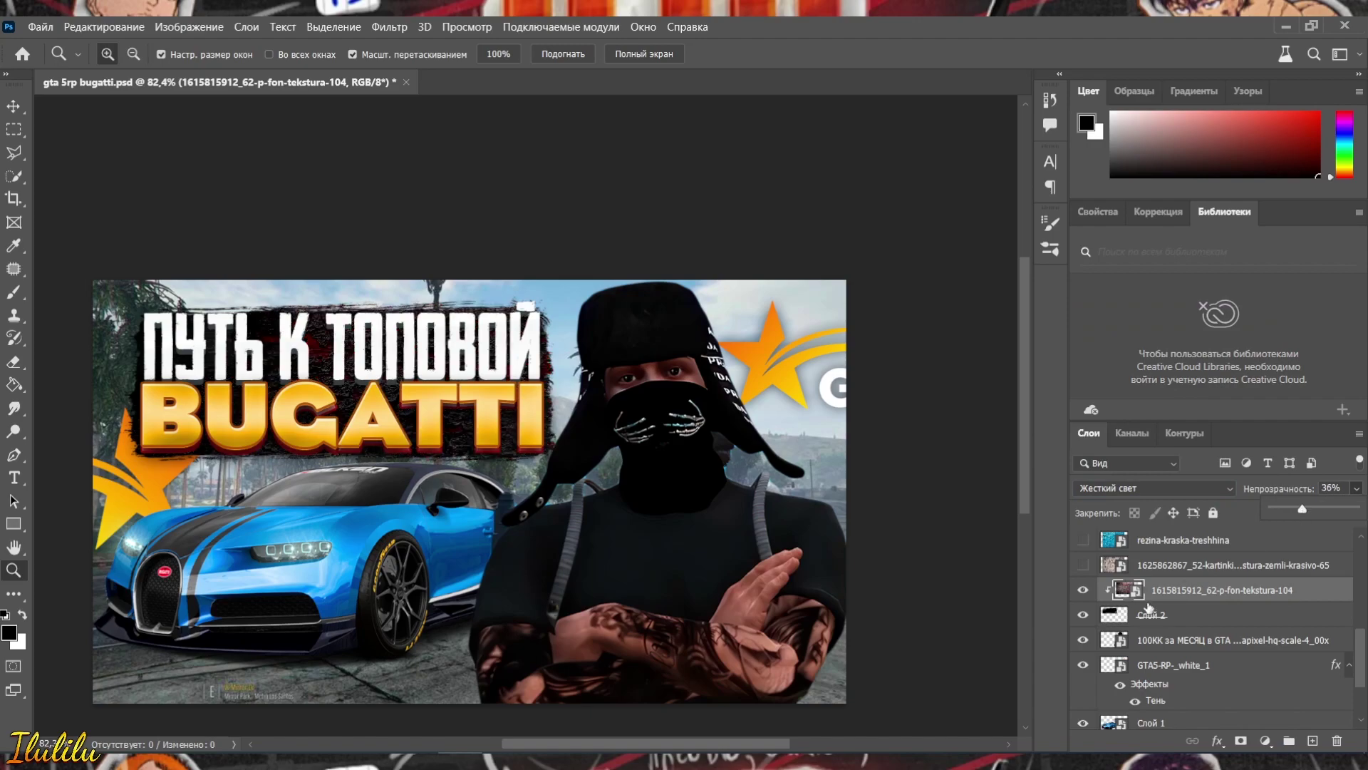
{"action": "left_click", "coordinate": [1134, 570]}
{"action": "left_click", "coordinate": [1084, 566]}
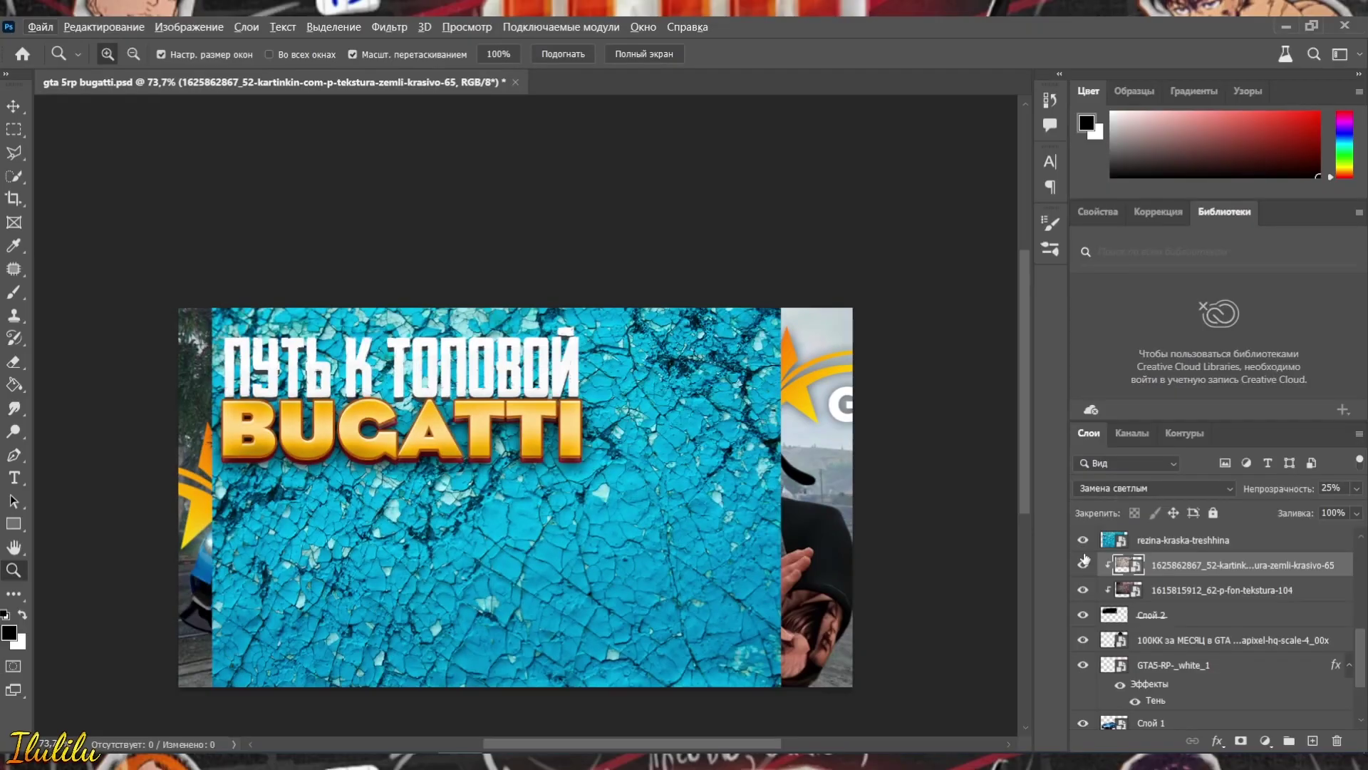
Step: Delete the blue cracked-paint texture and group the title layers into Группа 1
{"action": "left_click", "coordinate": [1166, 549]}
{"action": "key", "text": "Delete"}
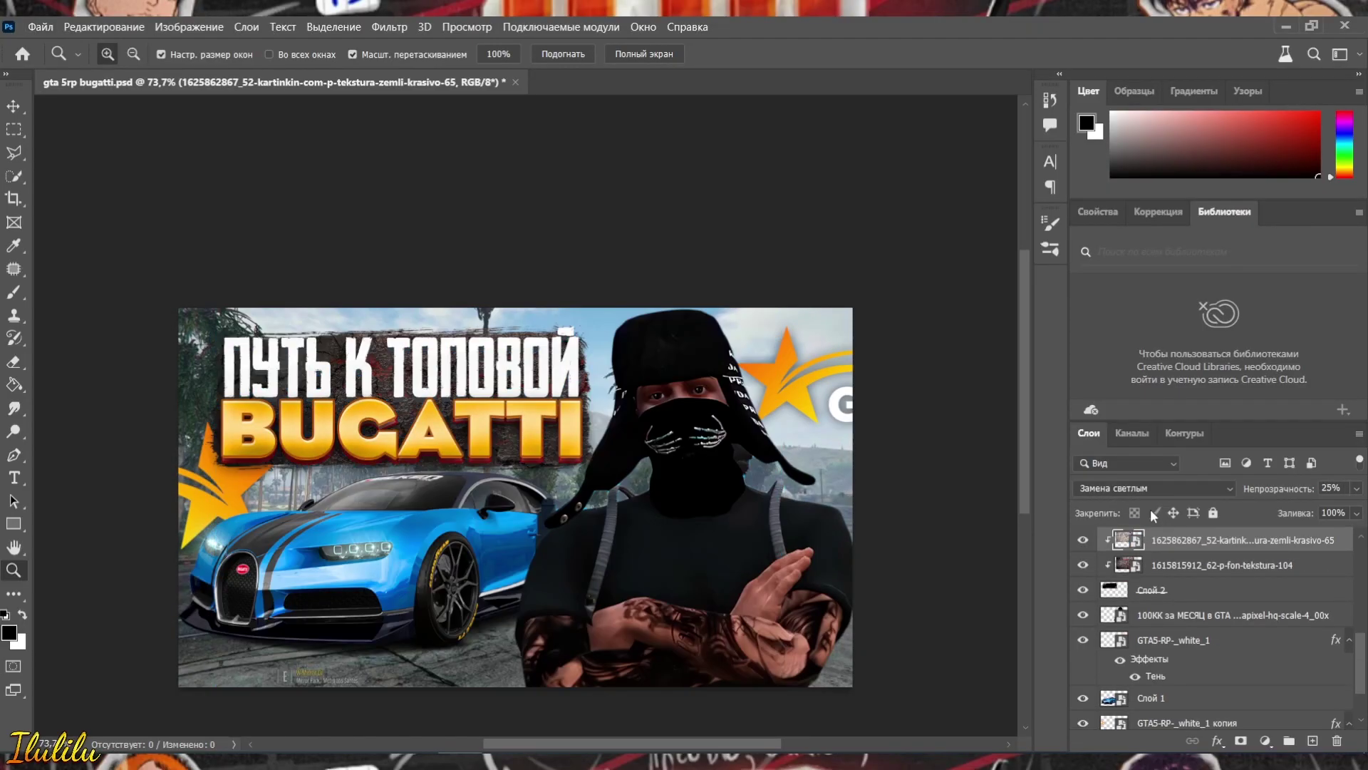
{"action": "left_click", "coordinate": [520, 423]}
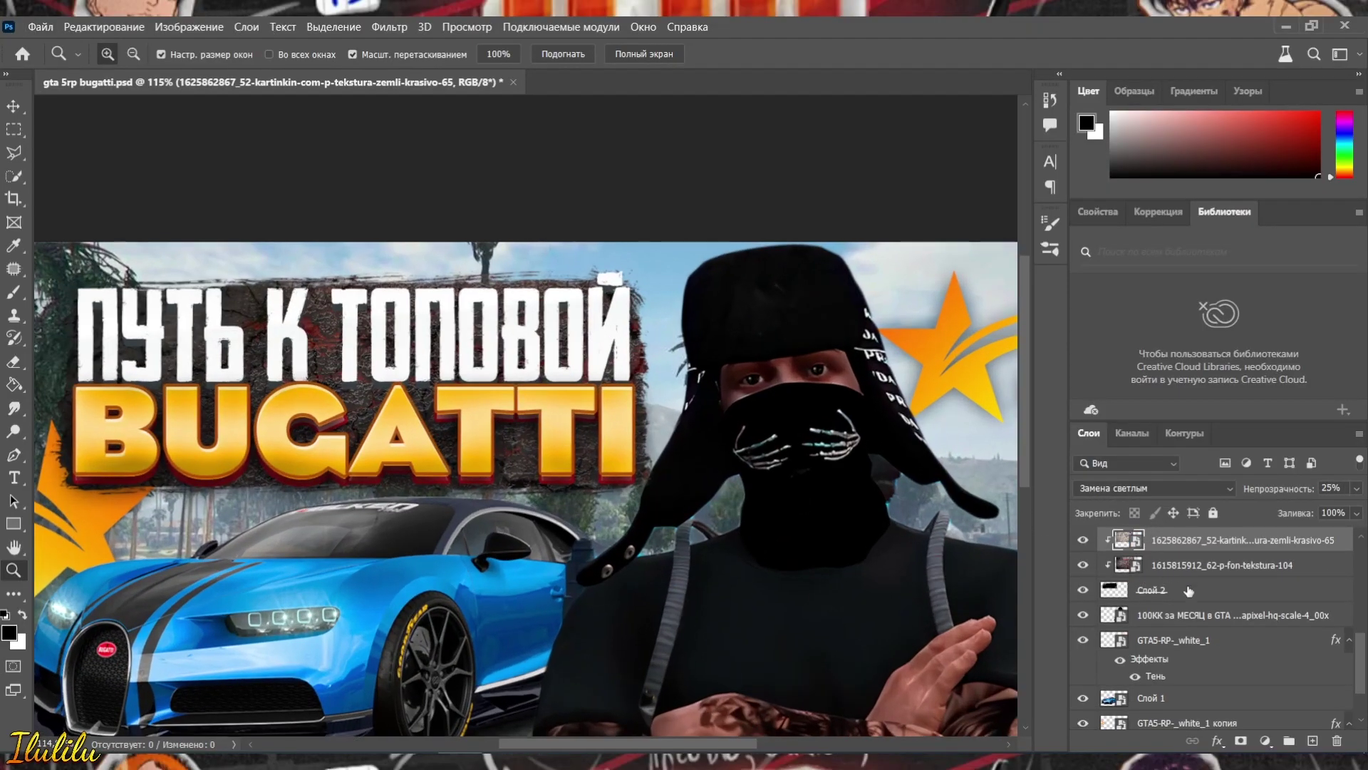
{"action": "scroll", "coordinate": [1185, 656], "scroll_direction": "up", "scroll_amount": 5}
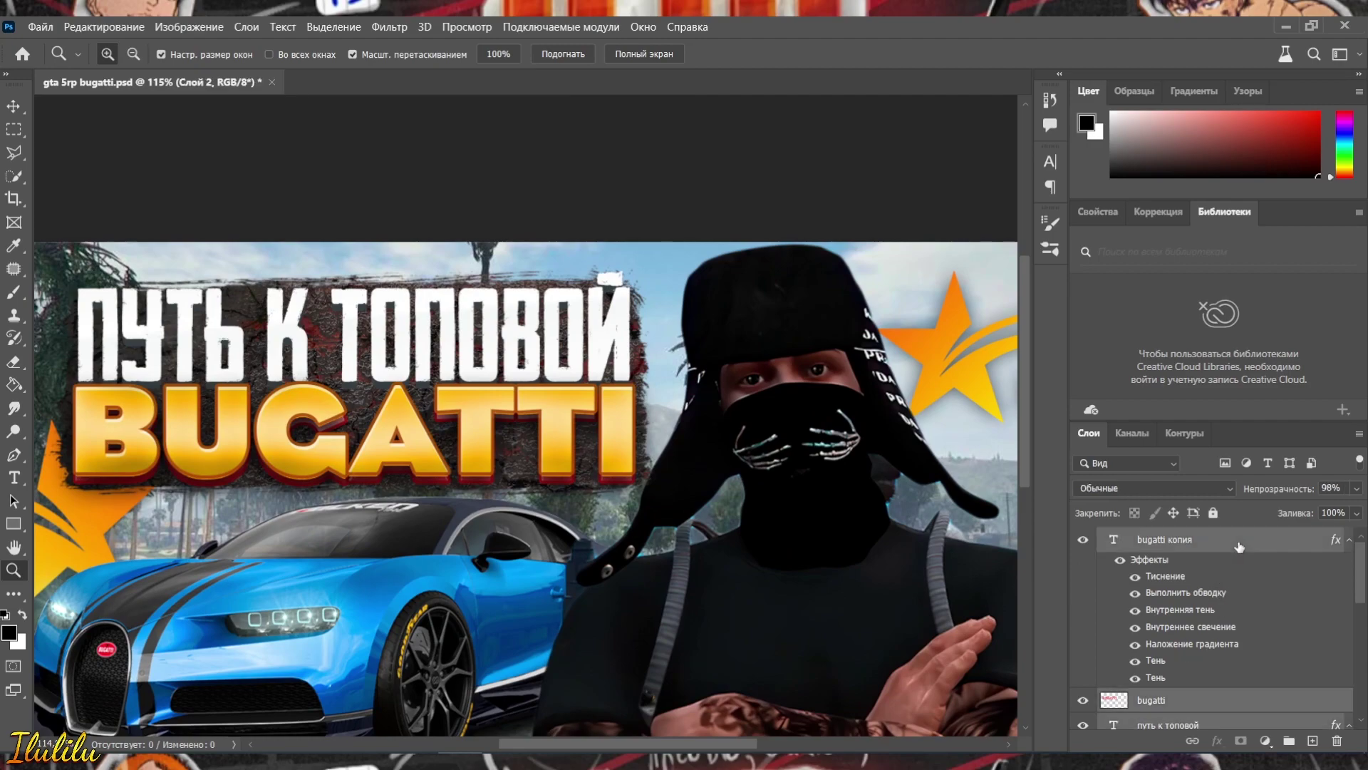
{"action": "left_click", "coordinate": [1287, 741]}
Step: Paste the ground texture, clip it to Группа 1, and set Darken (Темнее) at 25%
{"action": "key", "text": "ctrl+v"}
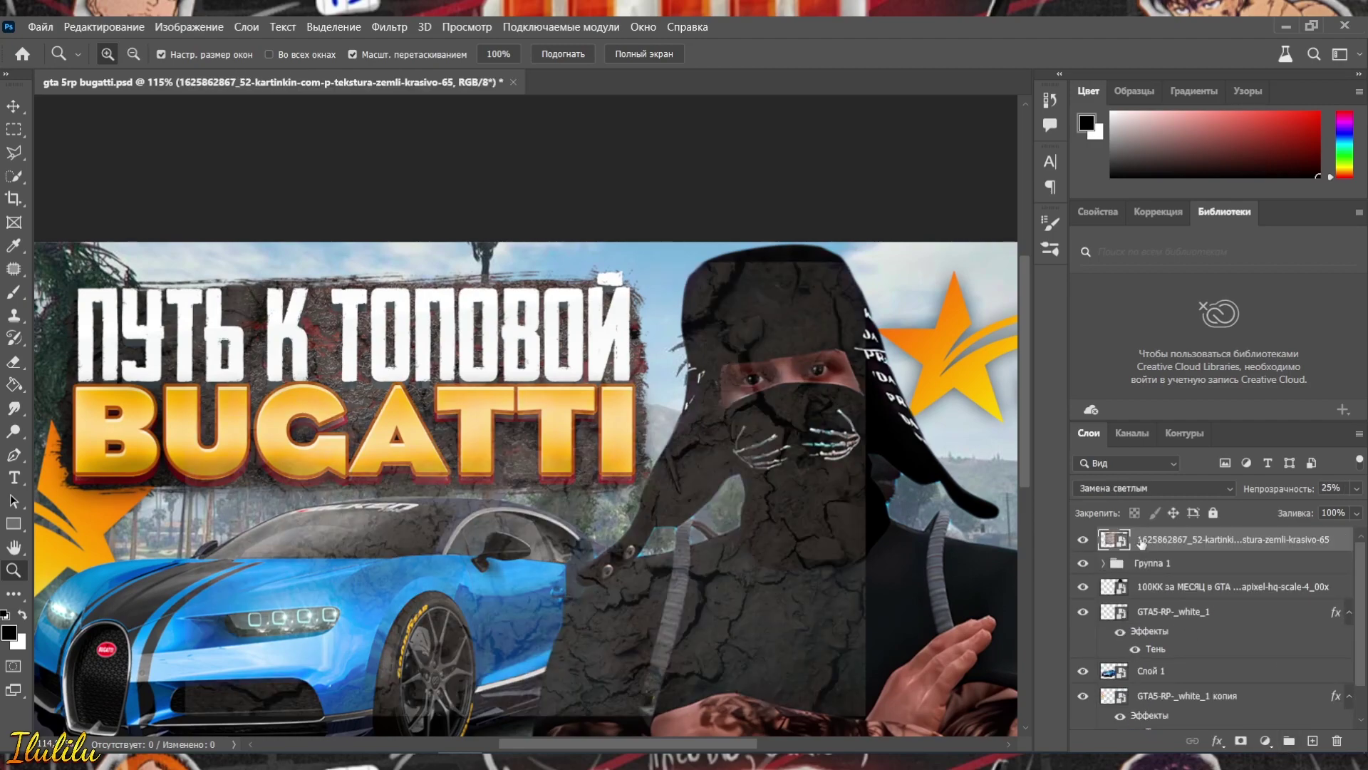
{"action": "left_click", "coordinate": [1148, 551], "text": "alt"}
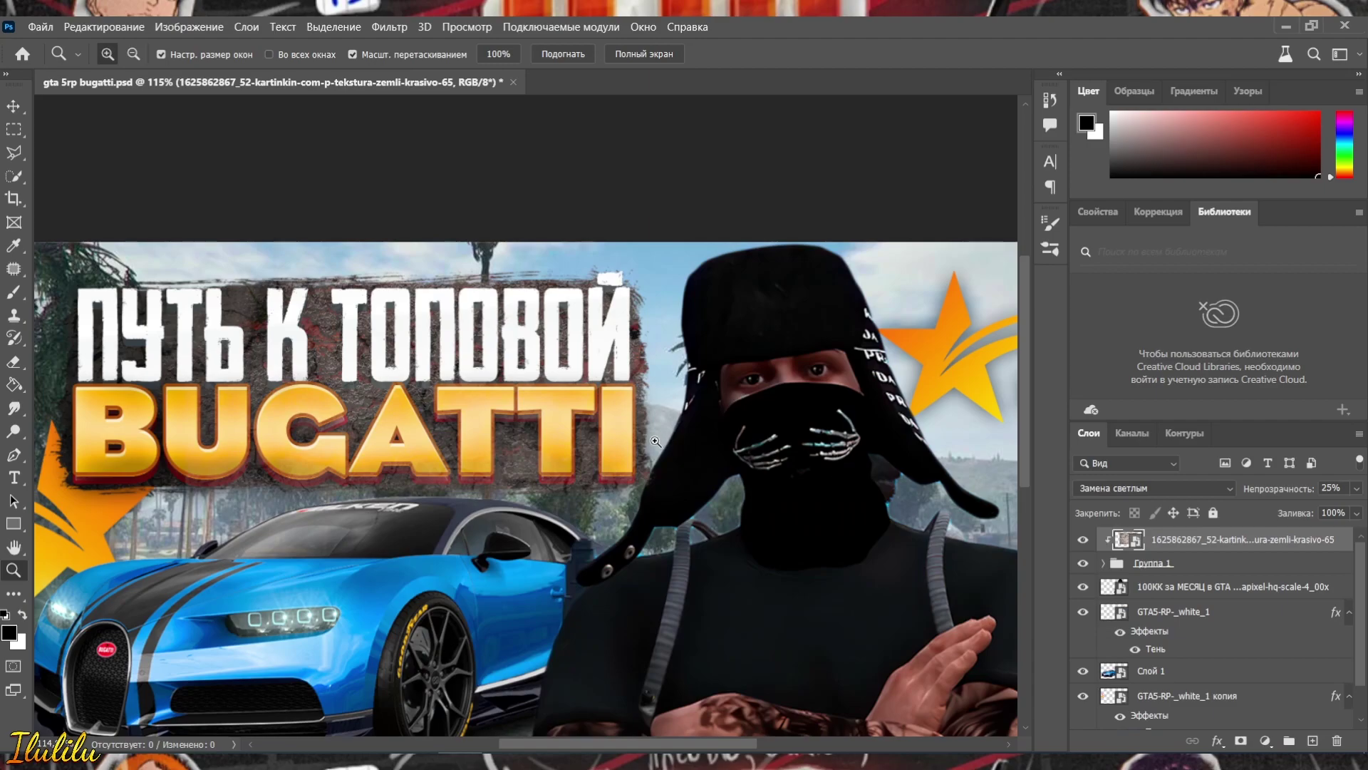
{"action": "key", "text": "ctrl+t"}
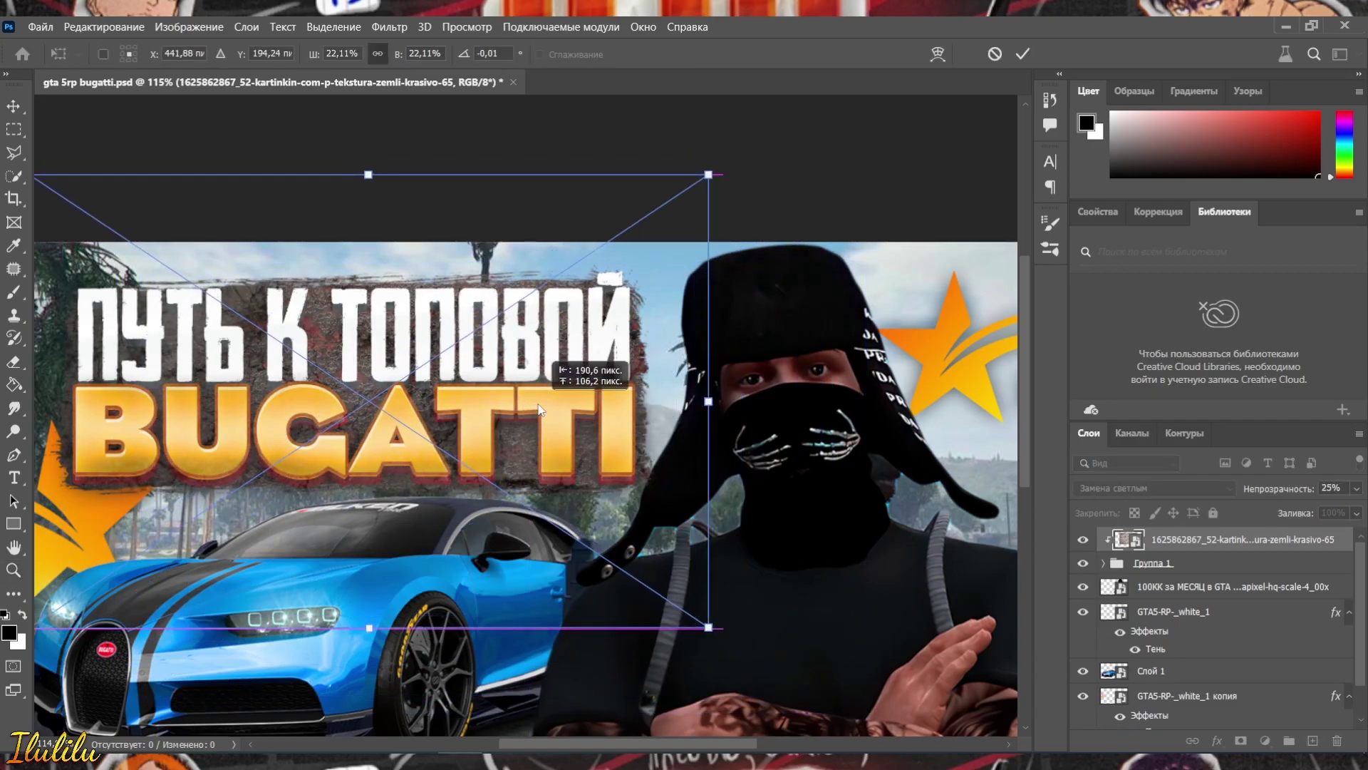
{"action": "key", "text": "Escape"}
{"action": "left_click", "coordinate": [1101, 488]}
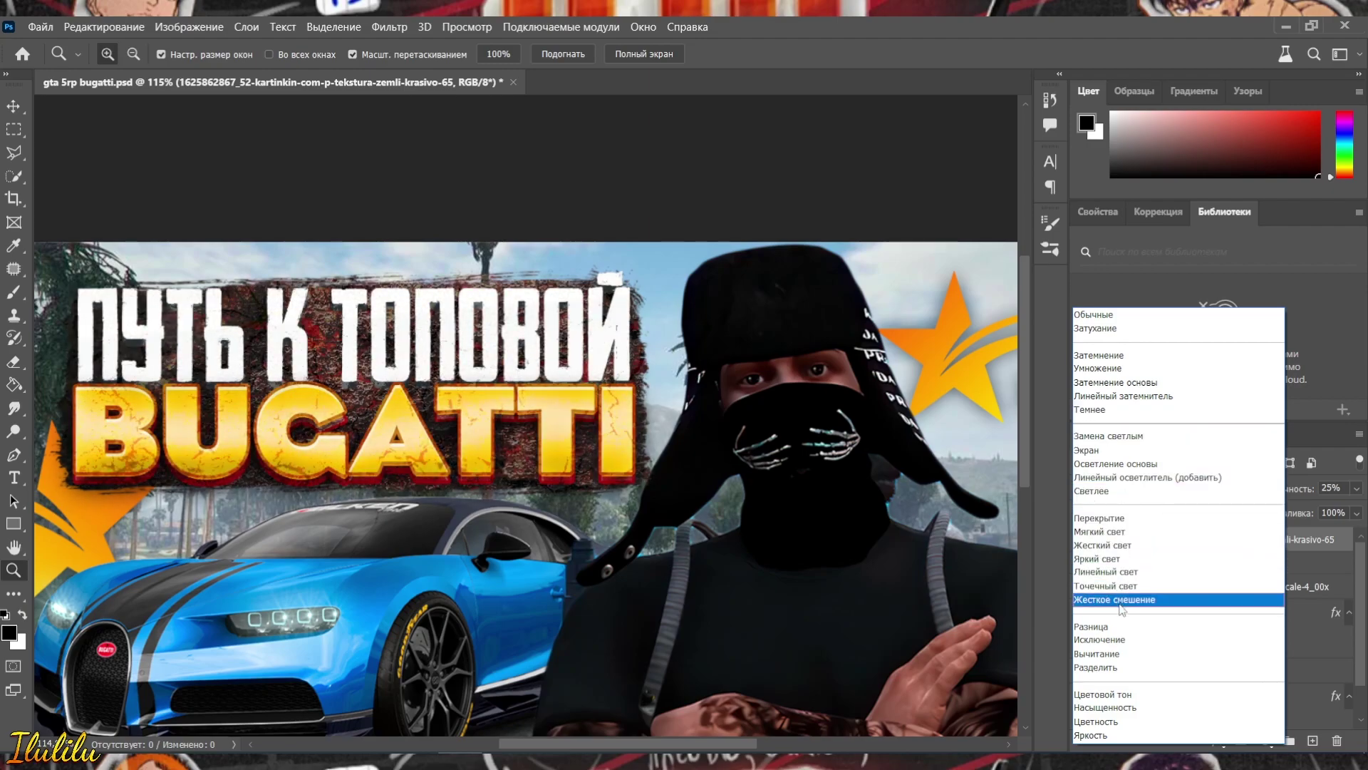
{"action": "key", "text": "Escape"}
{"action": "scroll", "coordinate": [574, 416], "scroll_direction": "down", "scroll_amount": 2}
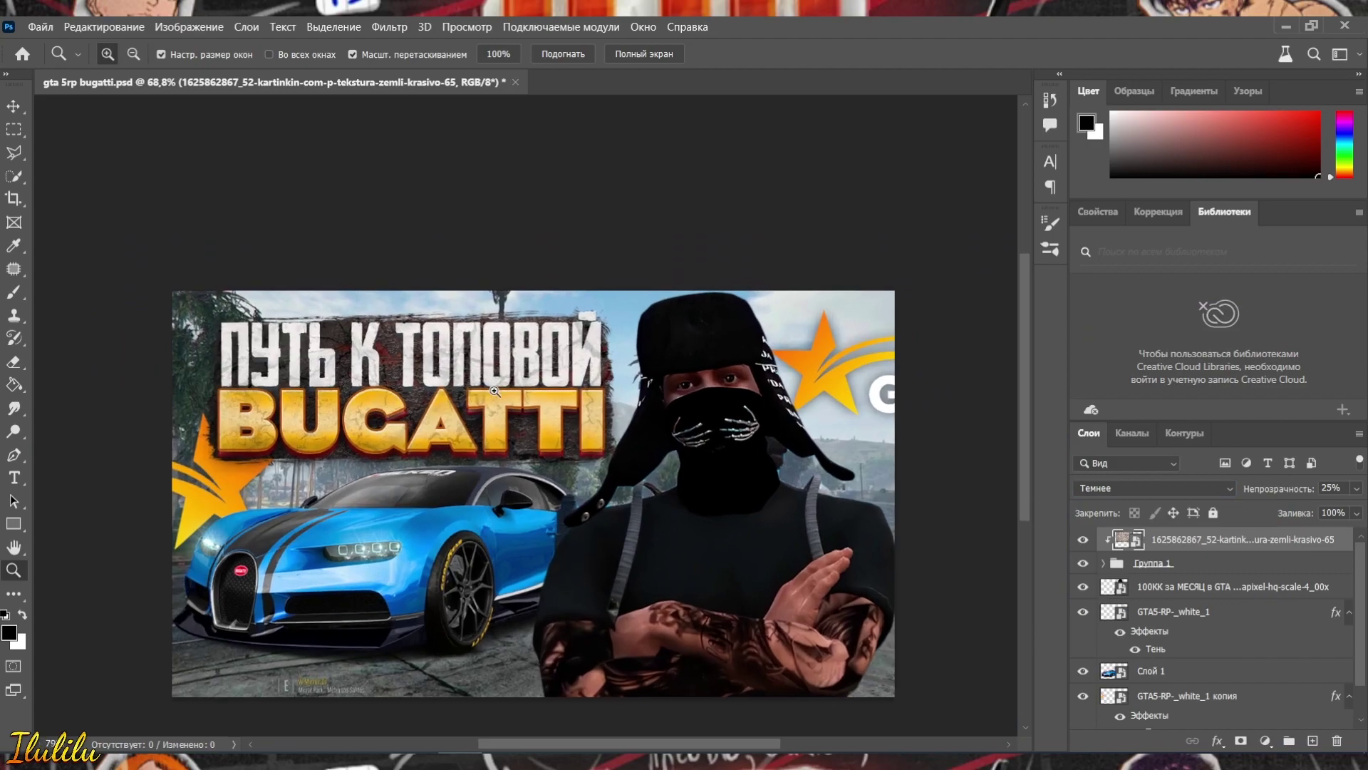
{"action": "scroll", "coordinate": [574, 416], "scroll_direction": "up", "scroll_amount": 1}
Step: Rasterize the ground texture and erase parts over the title with a 66% soft round eraser
{"action": "key", "text": "e"}
{"action": "left_click", "coordinate": [423, 375]}
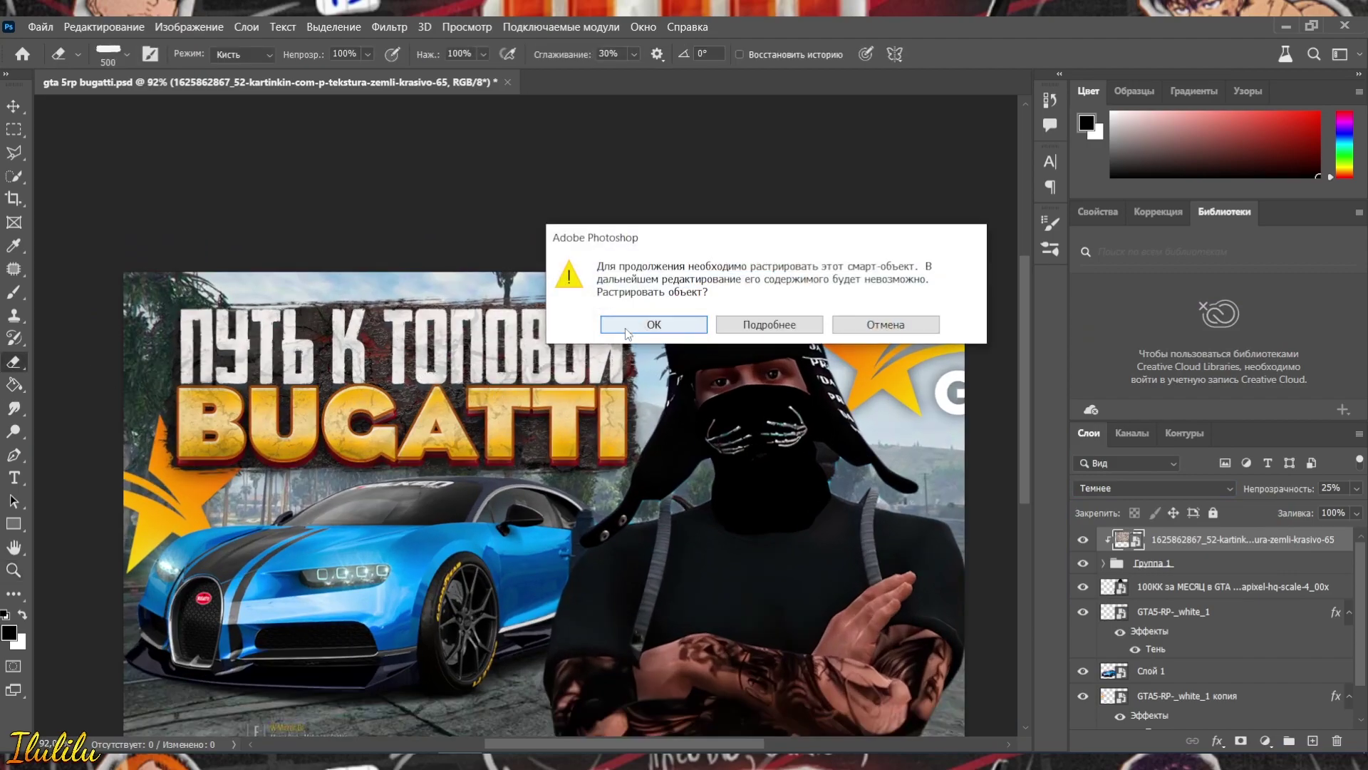
{"action": "left_click", "coordinate": [626, 334]}
{"action": "right_click", "coordinate": [476, 365]}
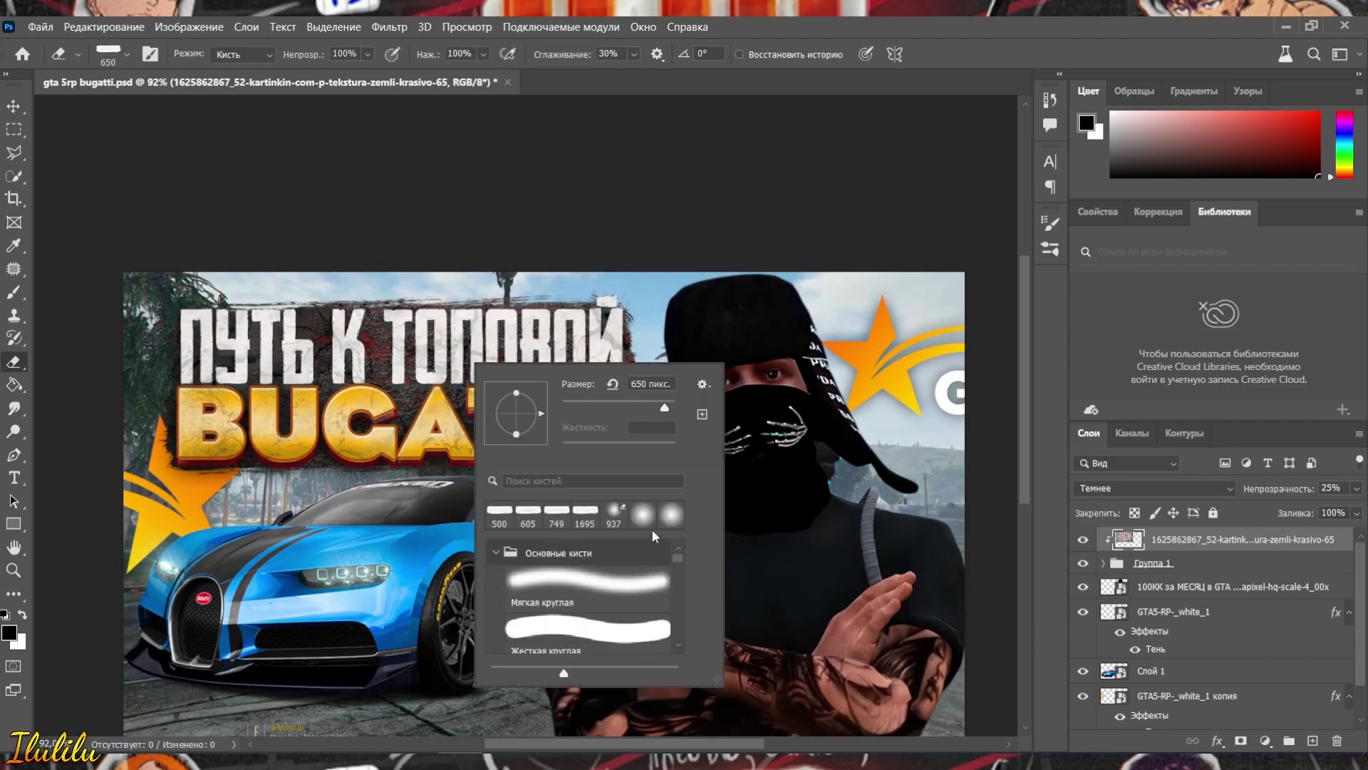
{"action": "left_click", "coordinate": [613, 514]}
{"action": "left_click", "coordinate": [366, 307]}
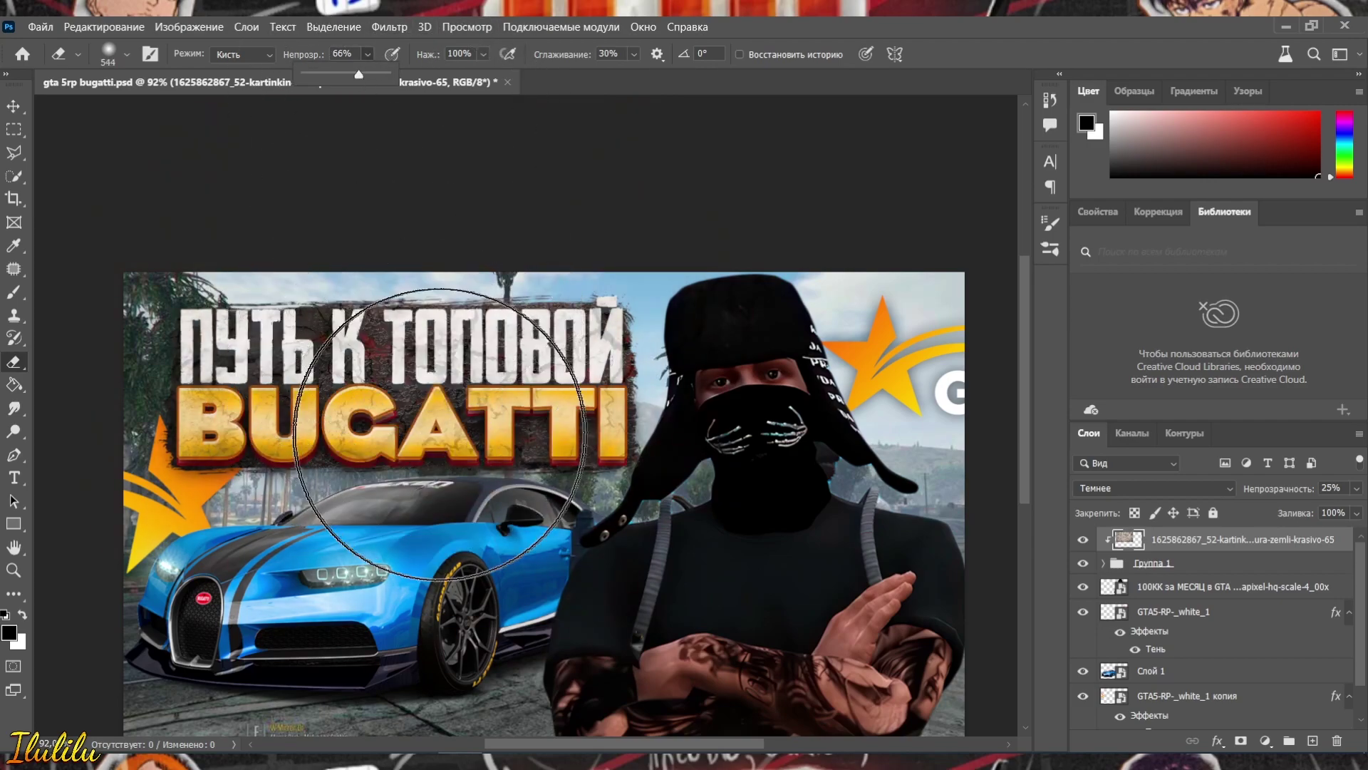
{"action": "left_click", "coordinate": [417, 385]}
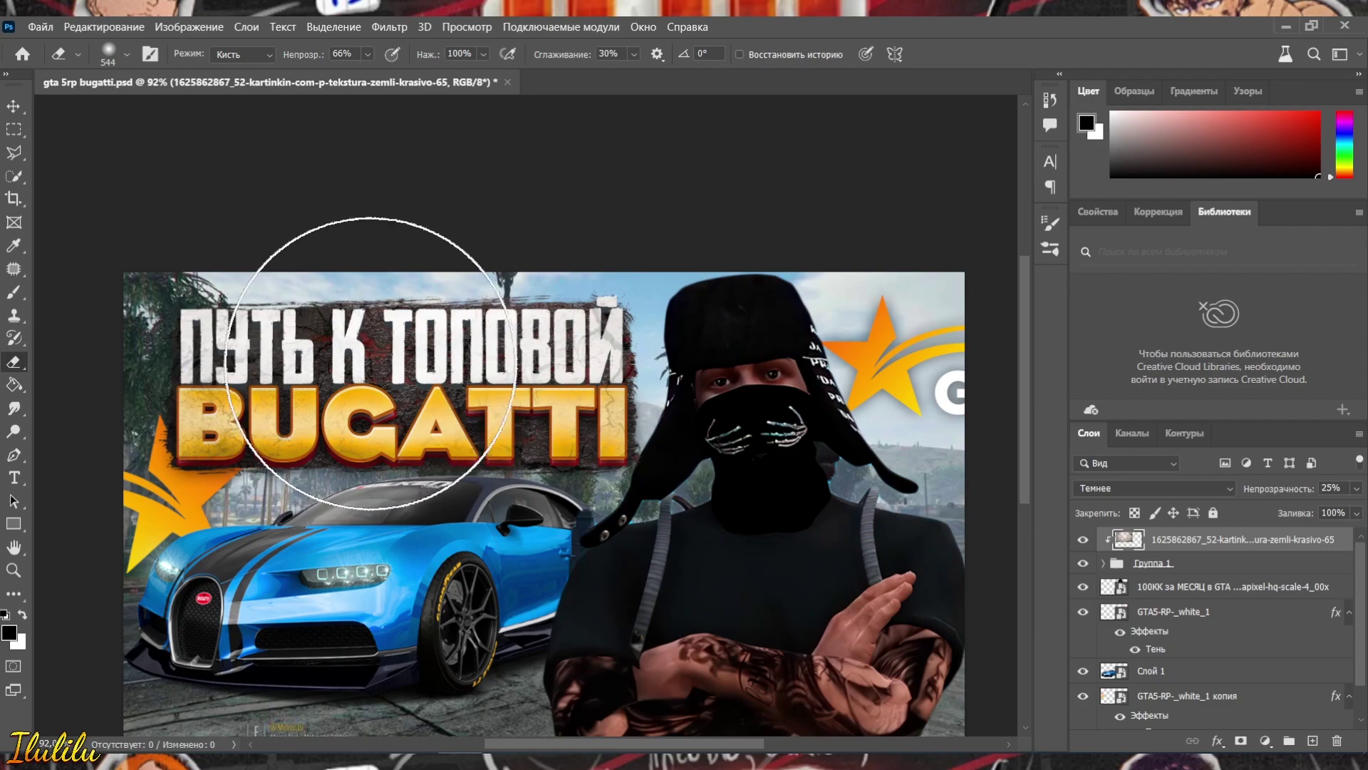
{"action": "left_click", "coordinate": [14, 570]}
{"action": "left_click_drag", "start_coordinate": [354, 381], "coordinate": [479, 342]}
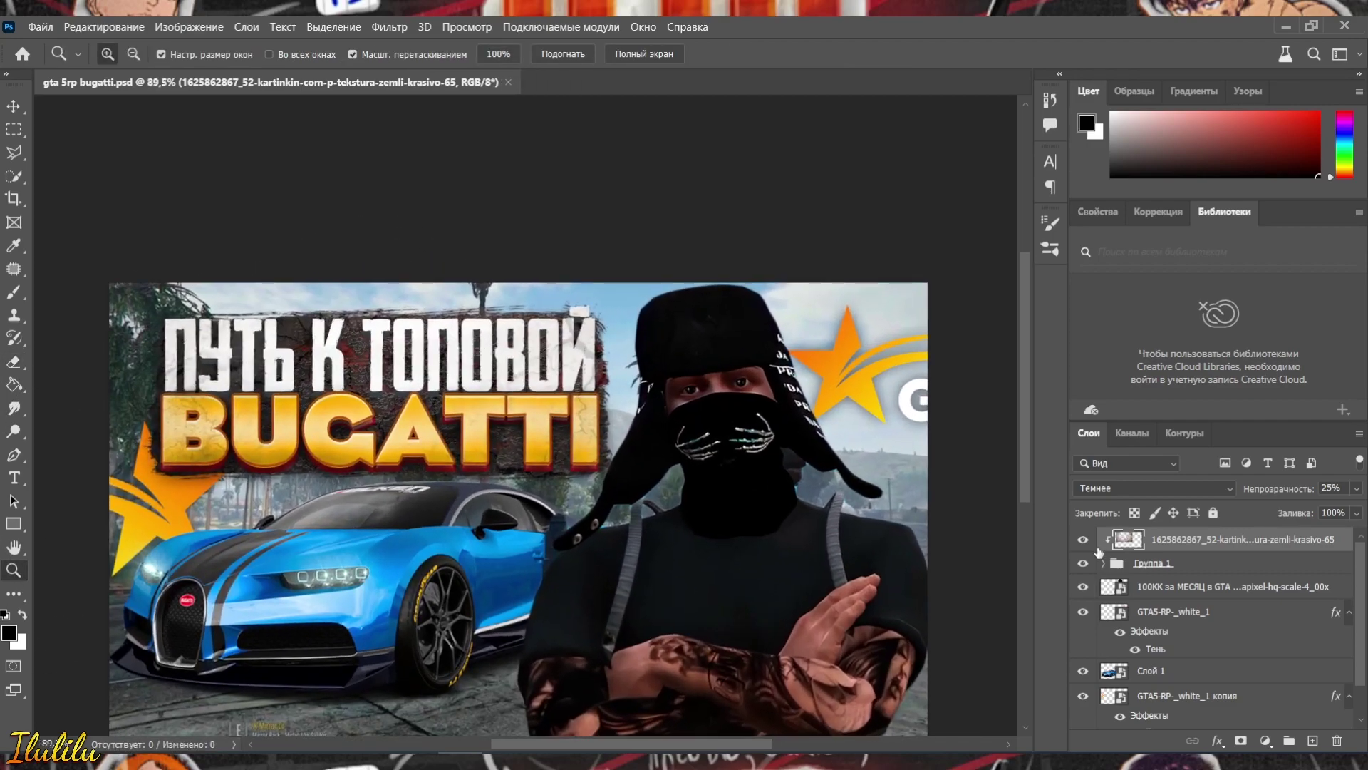
Step: On a new layer, paint dark DryBrush strokes (about 385 px) behind the title at reduced opacity
{"action": "left_click", "coordinate": [1180, 581]}
{"action": "left_click", "coordinate": [1311, 741]}
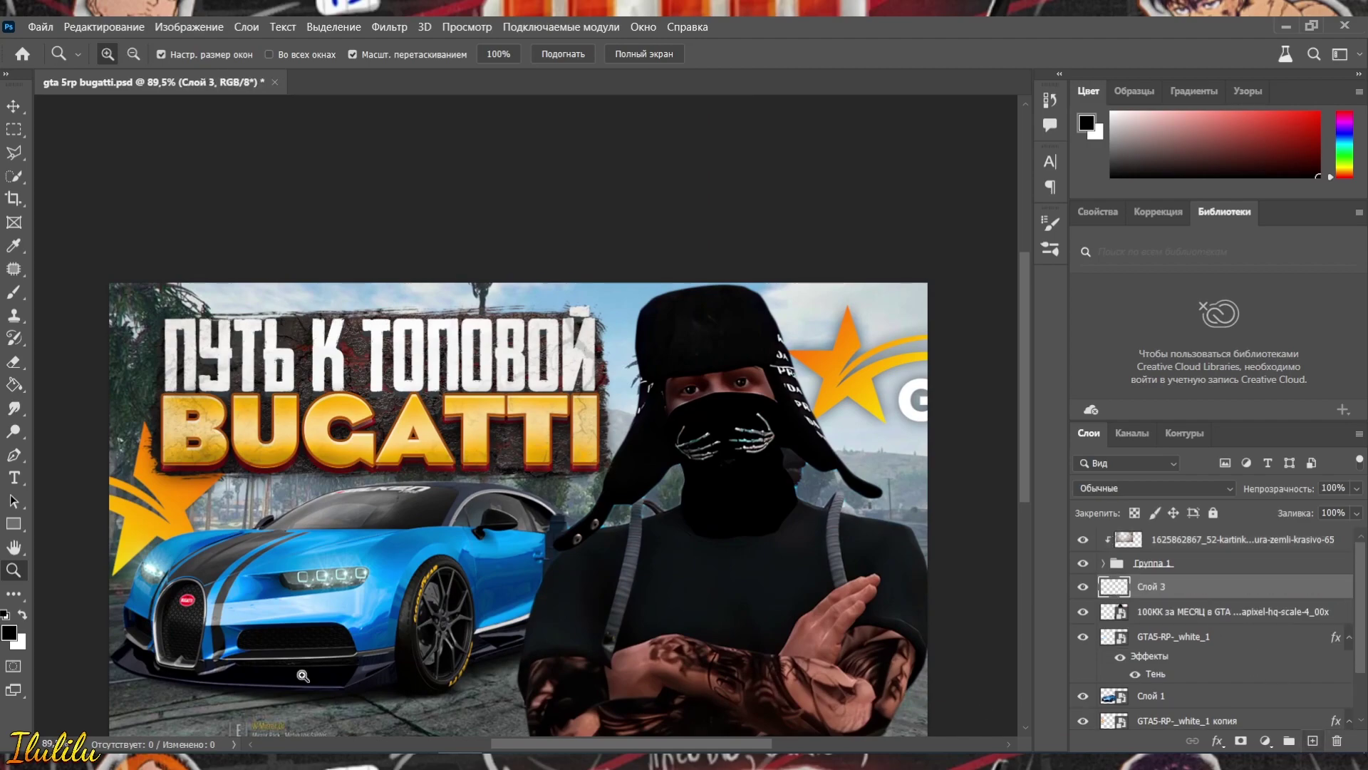
{"action": "left_click", "coordinate": [15, 292]}
{"action": "right_click", "coordinate": [299, 395]}
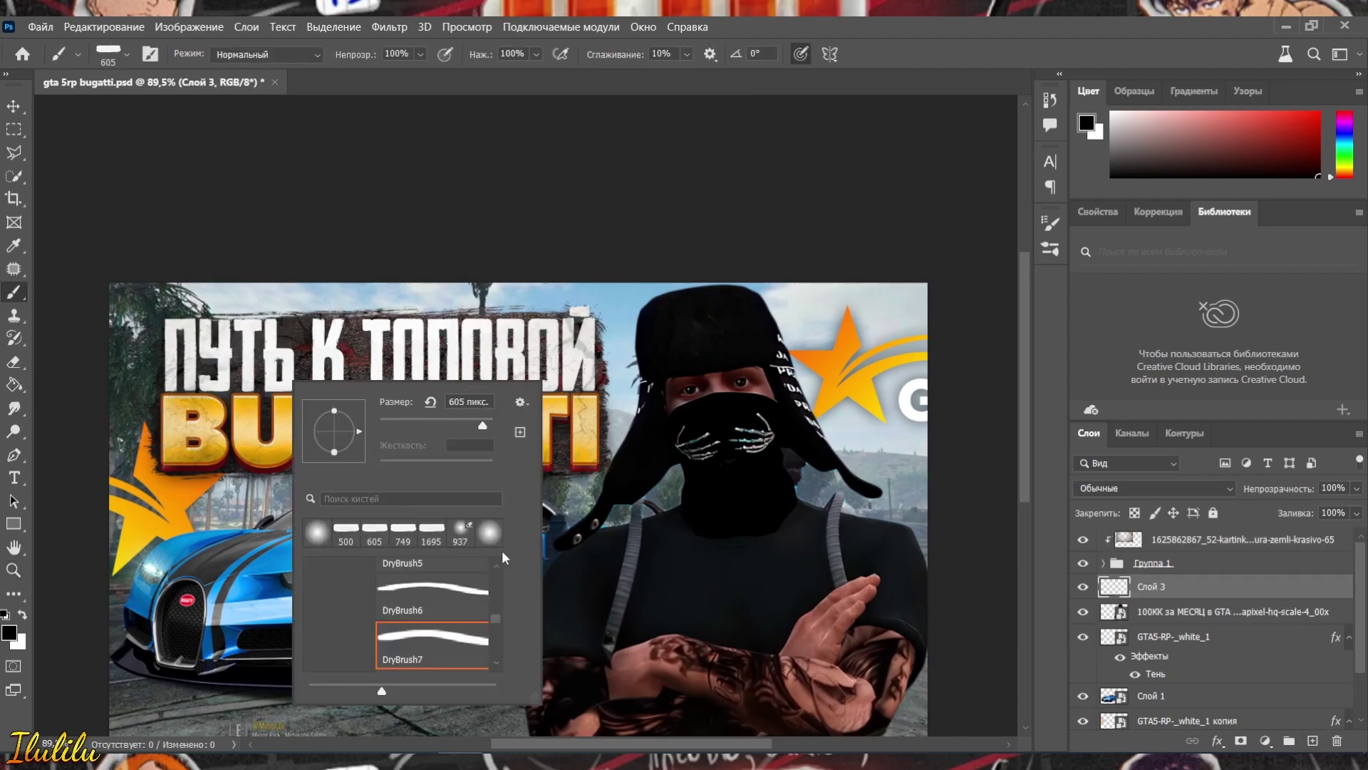
{"action": "mouse_move", "coordinate": [281, 335]}
{"action": "left_mouse_down"}
{"action": "mouse_move", "coordinate": [364, 396]}
{"action": "mouse_move", "coordinate": [613, 371]}
{"action": "left_mouse_up"}
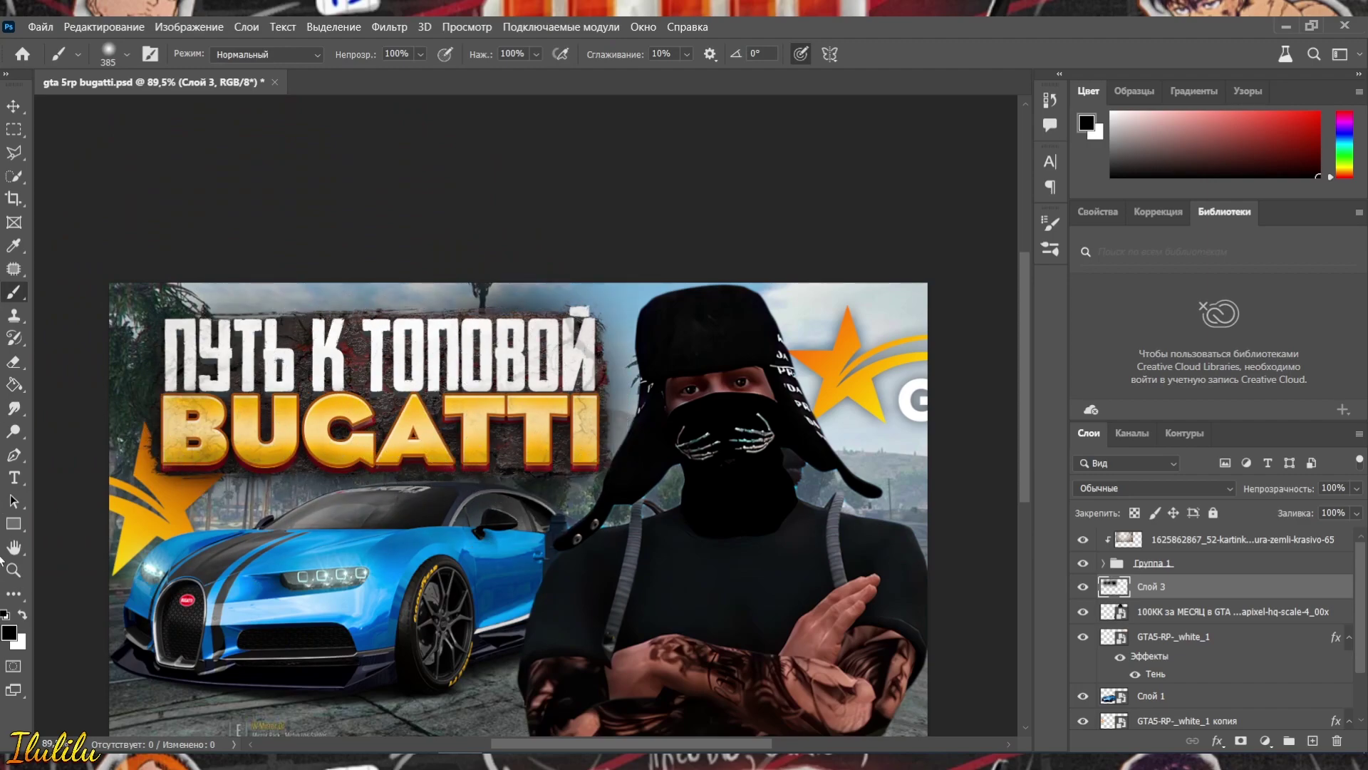
{"action": "left_click", "coordinate": [19, 567]}
{"action": "scroll", "coordinate": [365, 434], "scroll_direction": "down", "scroll_amount": 3}
{"action": "scroll", "coordinate": [432, 434], "scroll_direction": "up", "scroll_amount": 2}
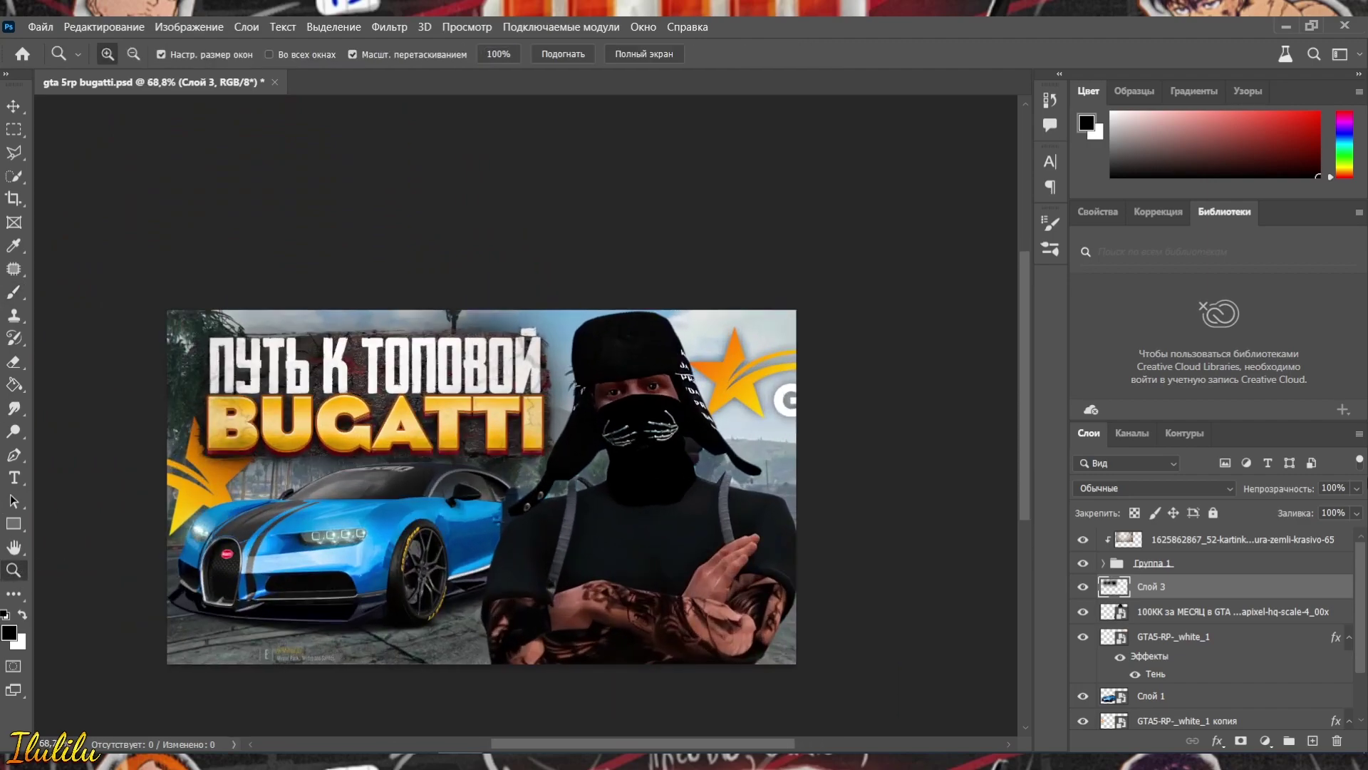
{"action": "left_click_drag", "start_coordinate": [1359, 488], "coordinate": [1329, 510]}
Step: Skew the title group and strokes layer so the title block tilts slightly
{"action": "left_click", "coordinate": [1175, 563], "text": "shift"}
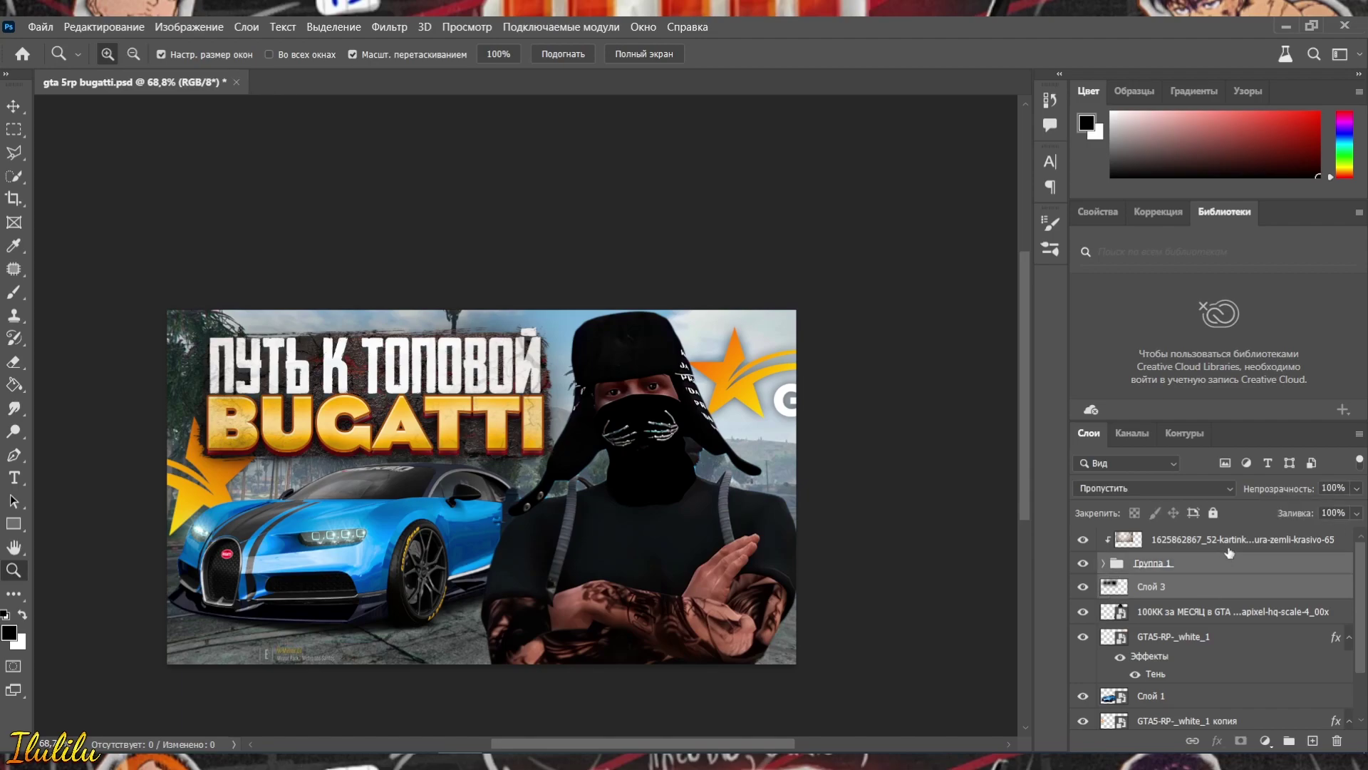
{"action": "key", "text": "ctrl+t"}
{"action": "mouse_move", "coordinate": [637, 435]}
{"action": "left_mouse_down"}
{"action": "mouse_move", "coordinate": [640, 413]}
{"action": "mouse_move", "coordinate": [652, 435]}
{"action": "mouse_move", "coordinate": [623, 443]}
{"action": "left_mouse_up"}
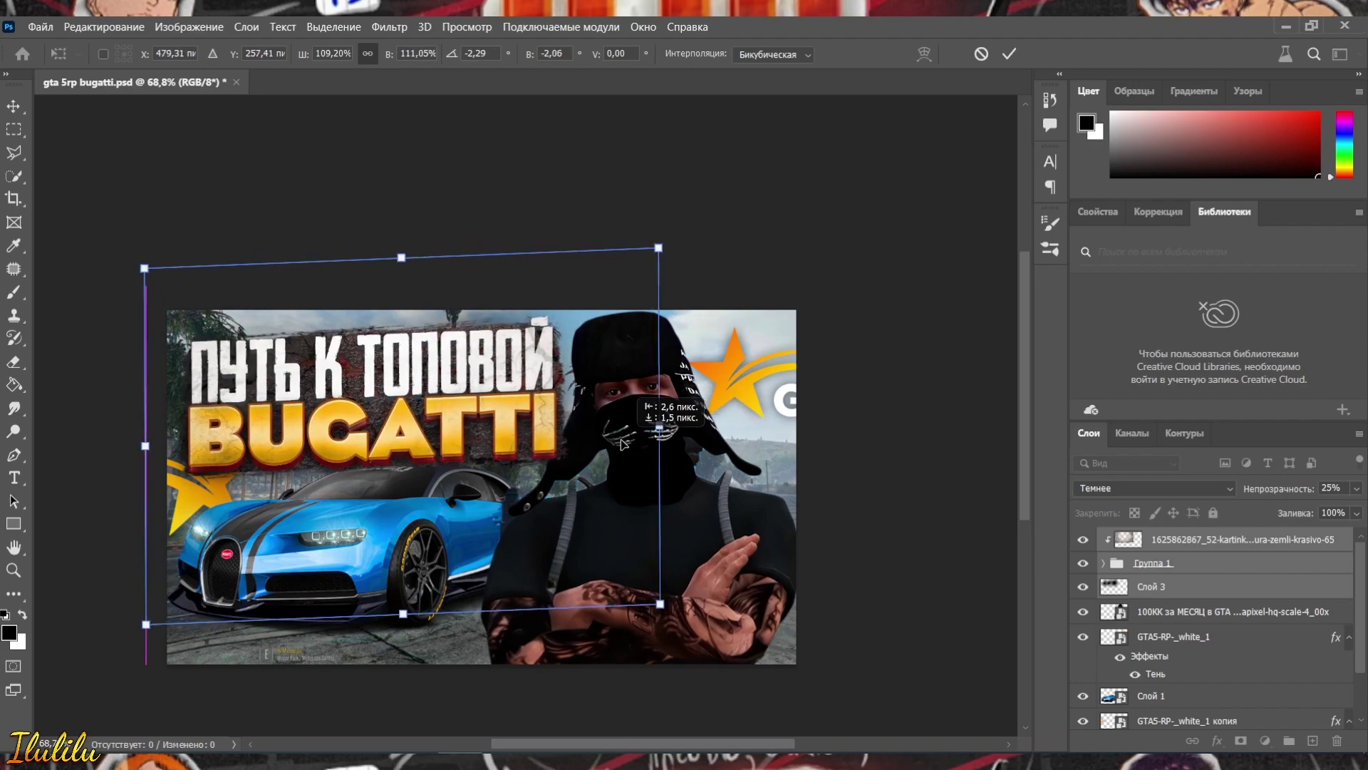
Step: Apply the title tilt, then move car layer Слой 1 near the top, just beneath the GTA screenshot layer
{"action": "key", "text": "Return"}
{"action": "left_click", "coordinate": [1187, 697]}
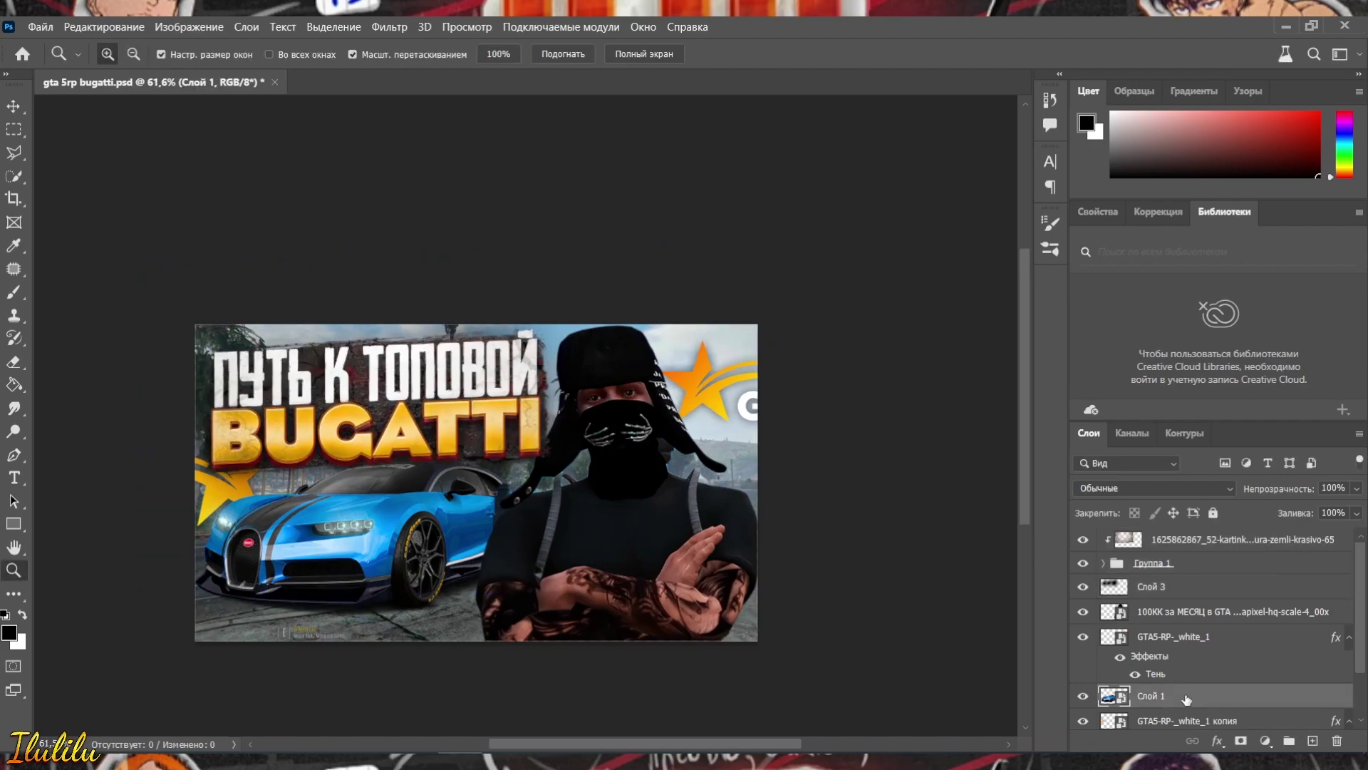
{"action": "mouse_move", "coordinate": [1187, 698]}
{"action": "left_mouse_down"}
{"action": "mouse_move", "coordinate": [1201, 501]}
{"action": "mouse_move", "coordinate": [1186, 536]}
{"action": "left_mouse_up"}
{"action": "left_click", "coordinate": [1171, 643]}
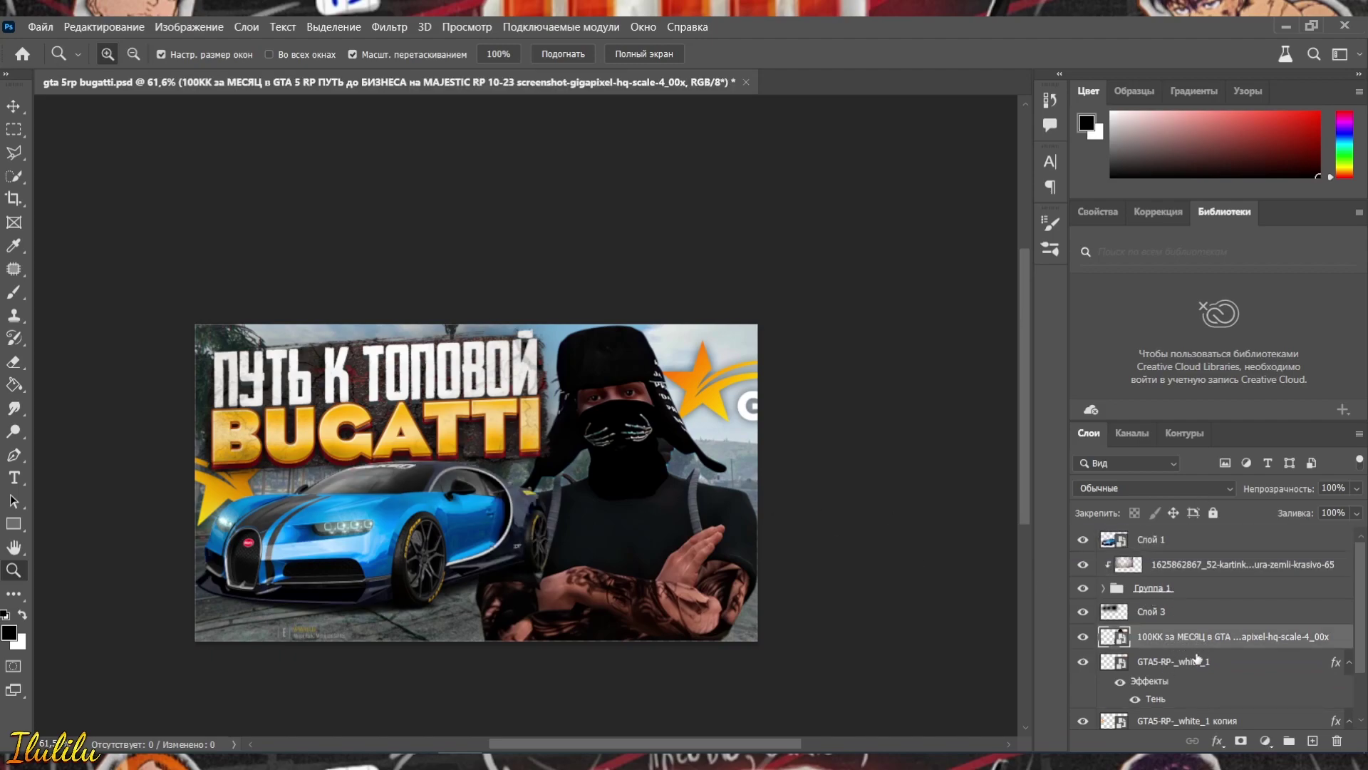
{"action": "left_click_drag", "start_coordinate": [1181, 646], "coordinate": [1158, 536]}
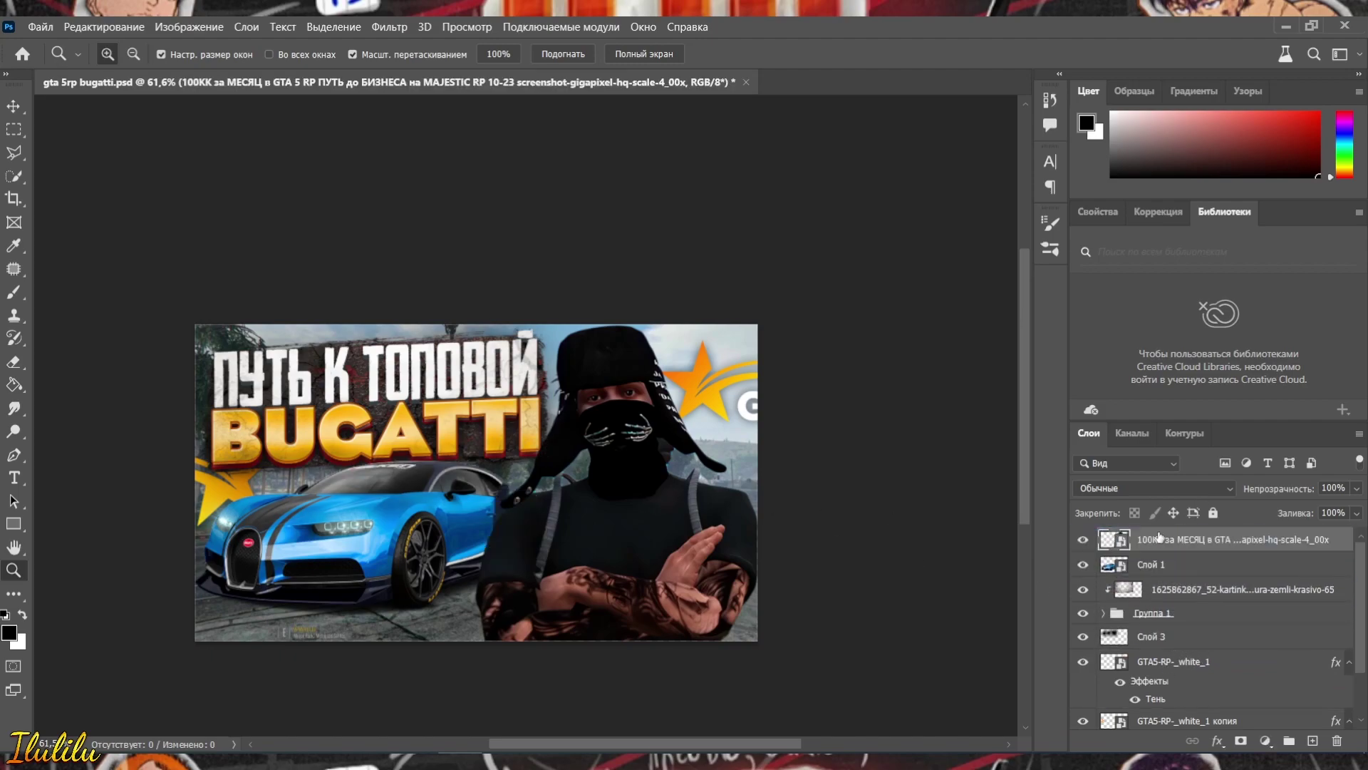
{"action": "left_click", "coordinate": [1195, 566]}
{"action": "key", "text": "ctrl+t"}
Step: Reposition the Bugatti layer slightly and zoom in a little on the thumbnail
{"action": "left_click_drag", "start_coordinate": [483, 580], "coordinate": [510, 584]}
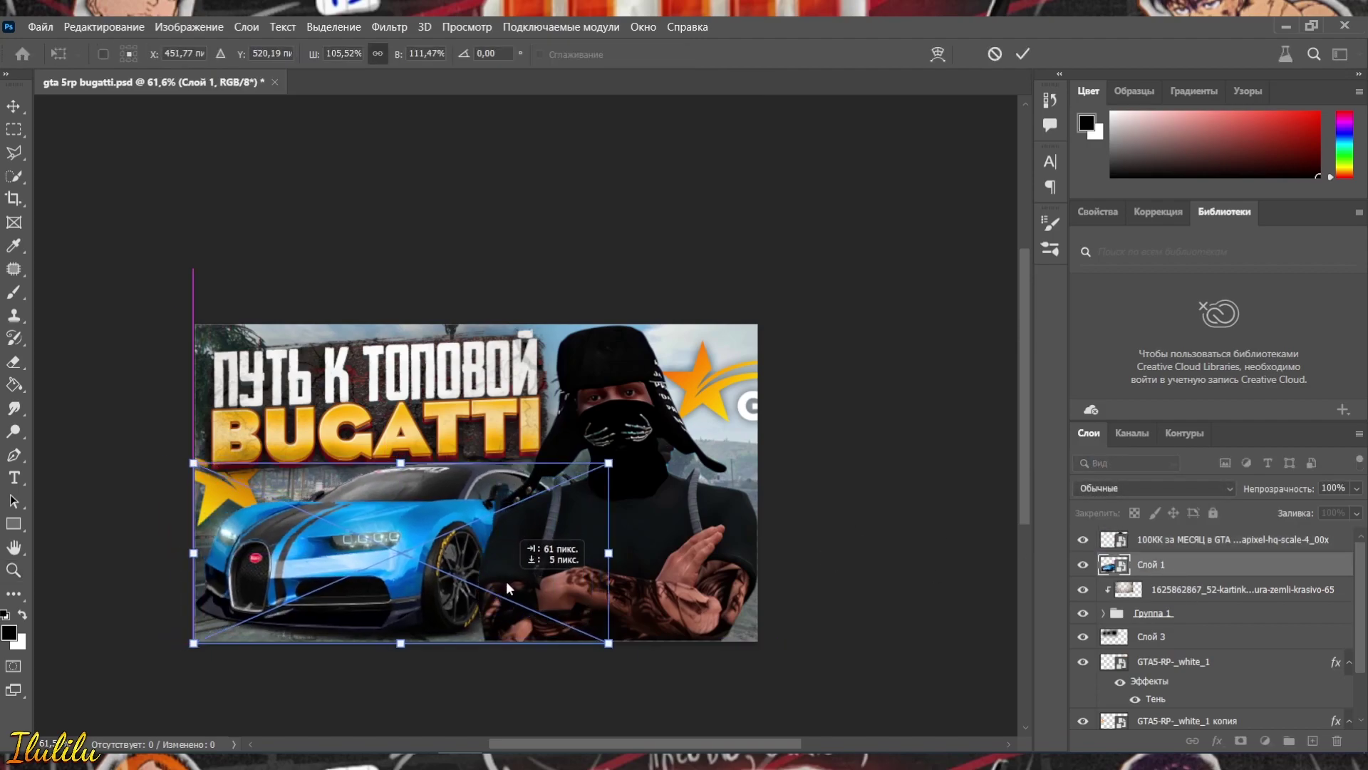
{"action": "left_click_drag", "start_coordinate": [510, 584], "coordinate": [511, 588]}
{"action": "key", "text": "Return"}
{"action": "key", "text": "z"}
{"action": "mouse_move", "coordinate": [534, 434]}
{"action": "left_mouse_down"}
{"action": "mouse_move", "coordinate": [493, 434]}
{"action": "mouse_move", "coordinate": [511, 465]}
{"action": "mouse_move", "coordinate": [560, 464]}
{"action": "left_mouse_up"}
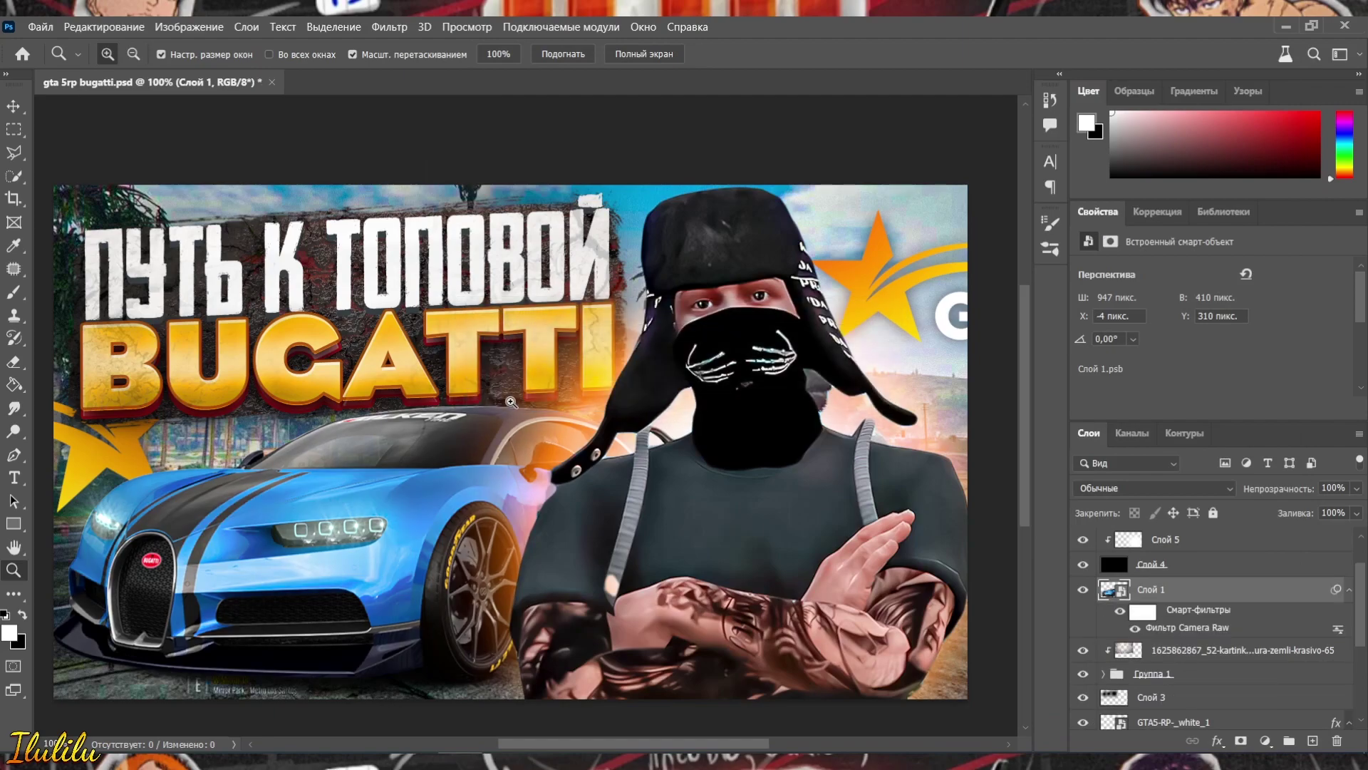
Step: Rotate the car layer by about 1.4° and zoom in on its lower left area
{"action": "key", "text": "ctrl+t"}
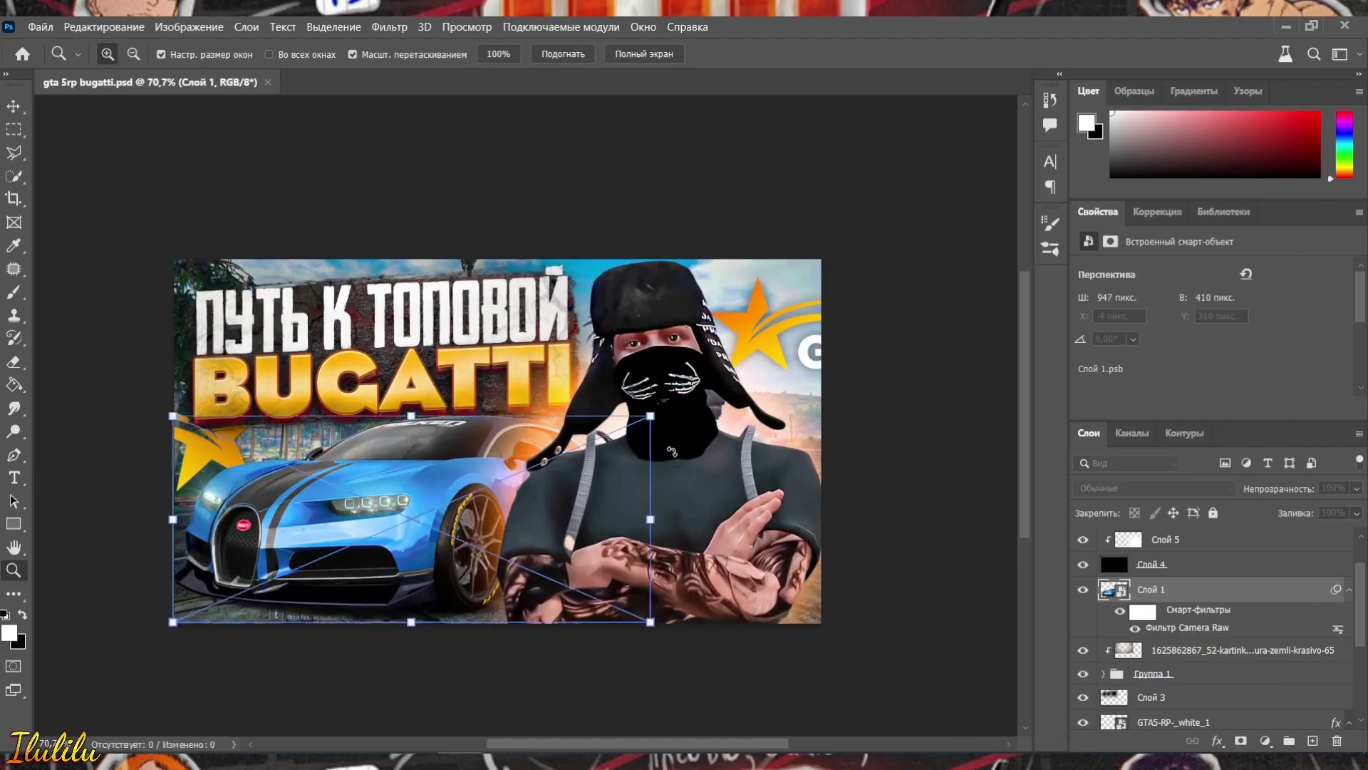
{"action": "left_click_drag", "start_coordinate": [596, 375], "coordinate": [601, 386]}
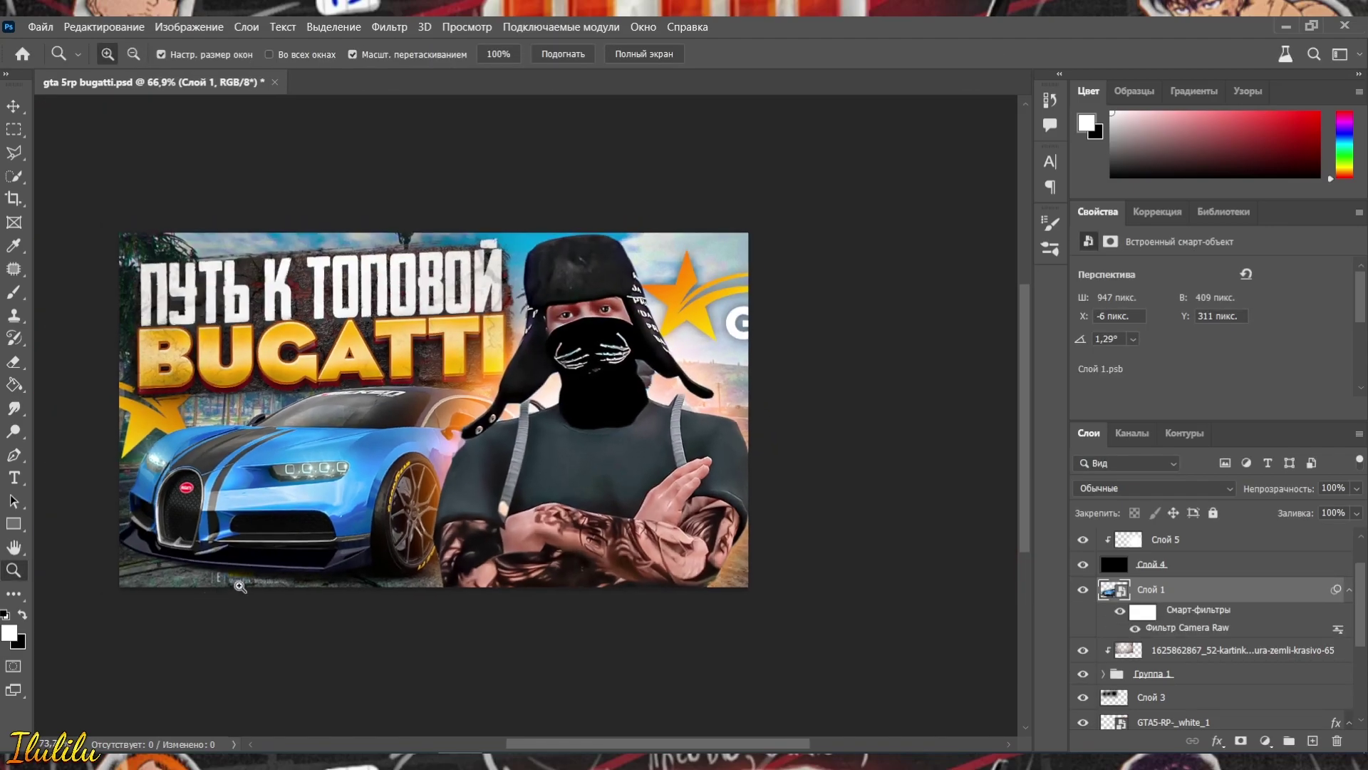
{"action": "left_click_drag", "start_coordinate": [240, 586], "coordinate": [367, 599]}
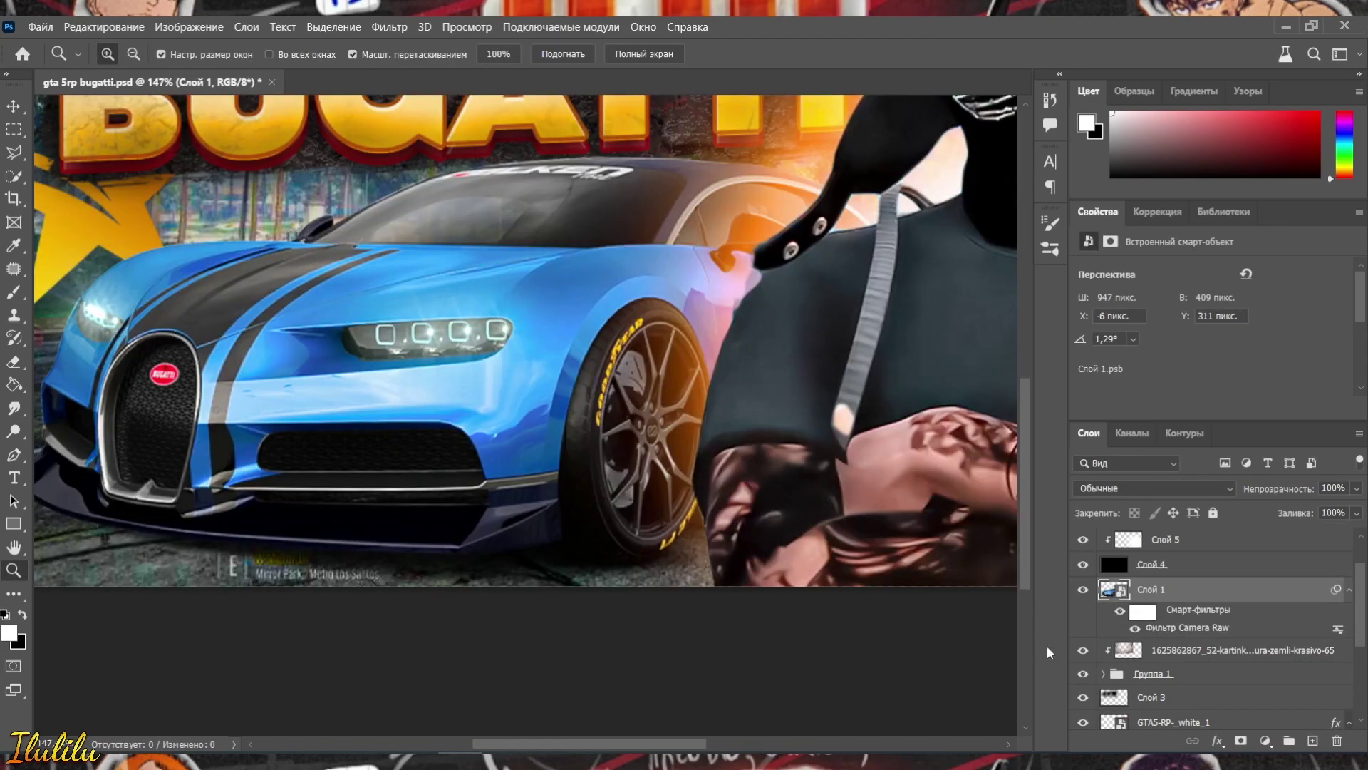
{"action": "scroll", "coordinate": [1152, 708], "scroll_direction": "down", "scroll_amount": 3}
Step: Rasterize the ocr layer and patch the Mirror Park caption out with ground texture
{"action": "right_click", "coordinate": [1155, 681]}
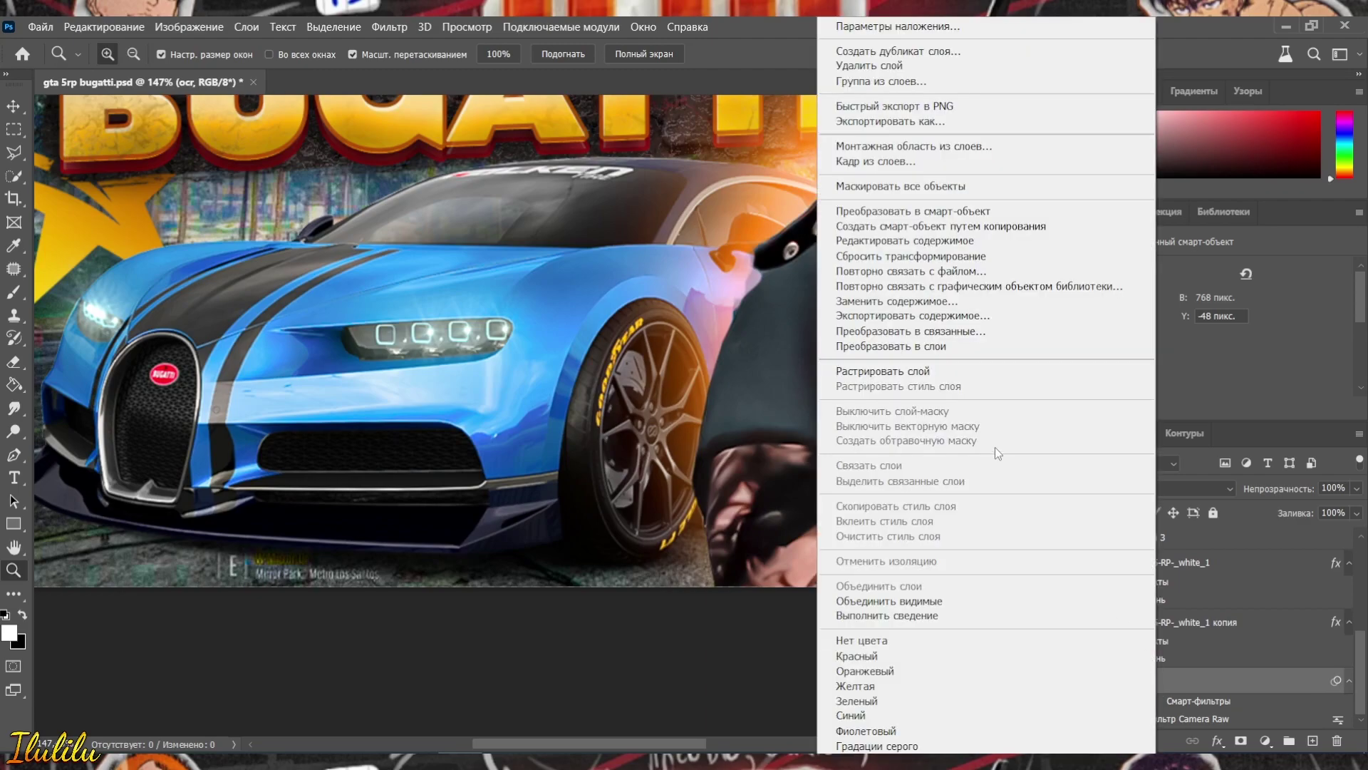
{"action": "left_click", "coordinate": [881, 371]}
{"action": "left_click", "coordinate": [15, 274]}
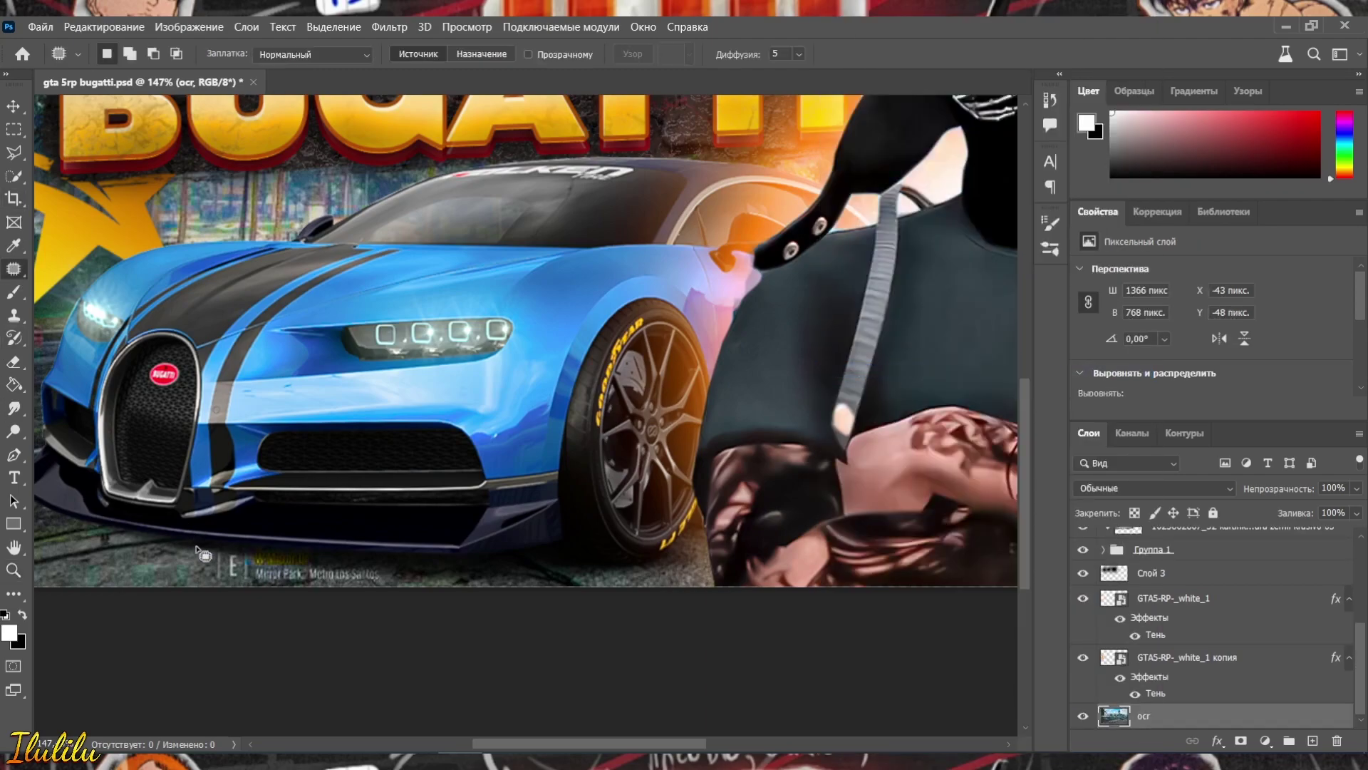
{"action": "left_click_drag", "start_coordinate": [344, 564], "coordinate": [526, 550]}
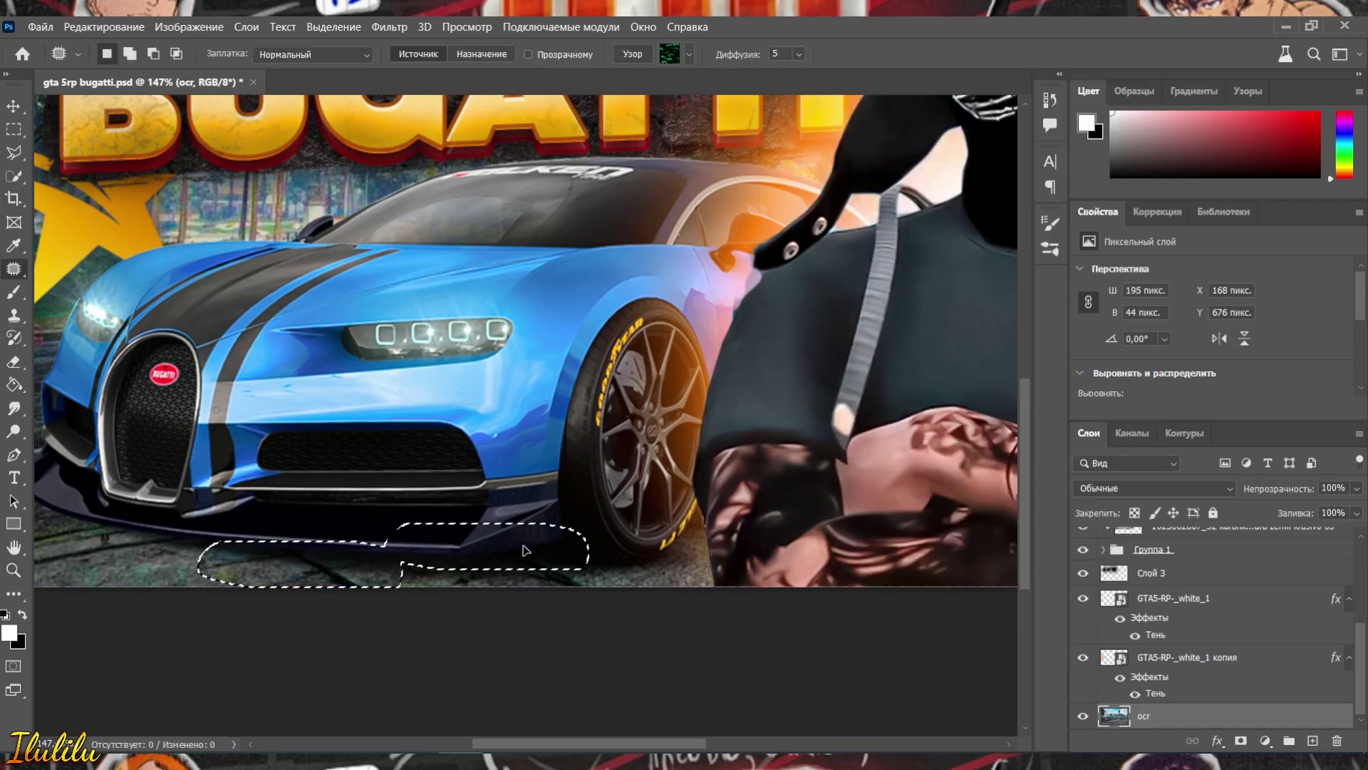
{"action": "key", "text": "ctrl+d"}
{"action": "left_click", "coordinate": [13, 570]}
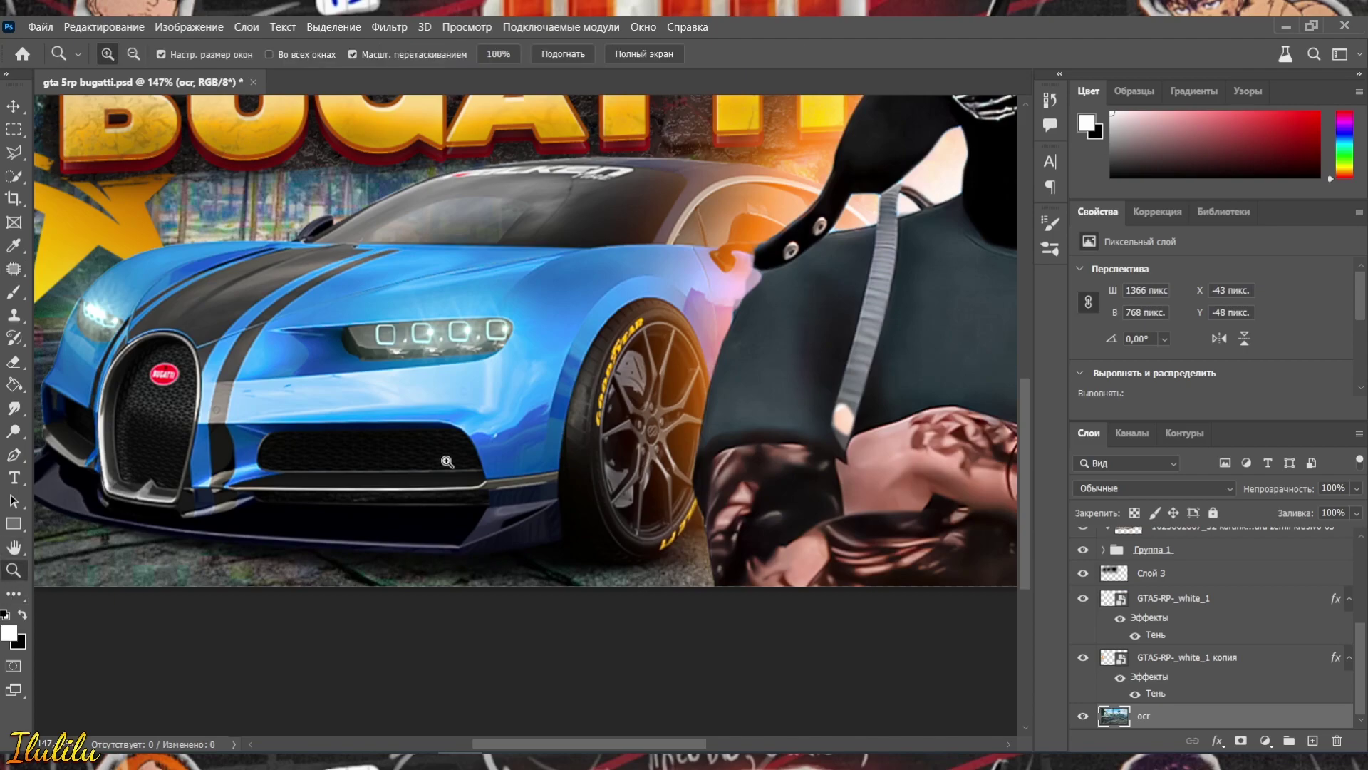
{"action": "left_click_drag", "start_coordinate": [498, 415], "coordinate": [421, 414]}
{"action": "scroll", "coordinate": [1215, 606], "scroll_direction": "up", "scroll_amount": 5}
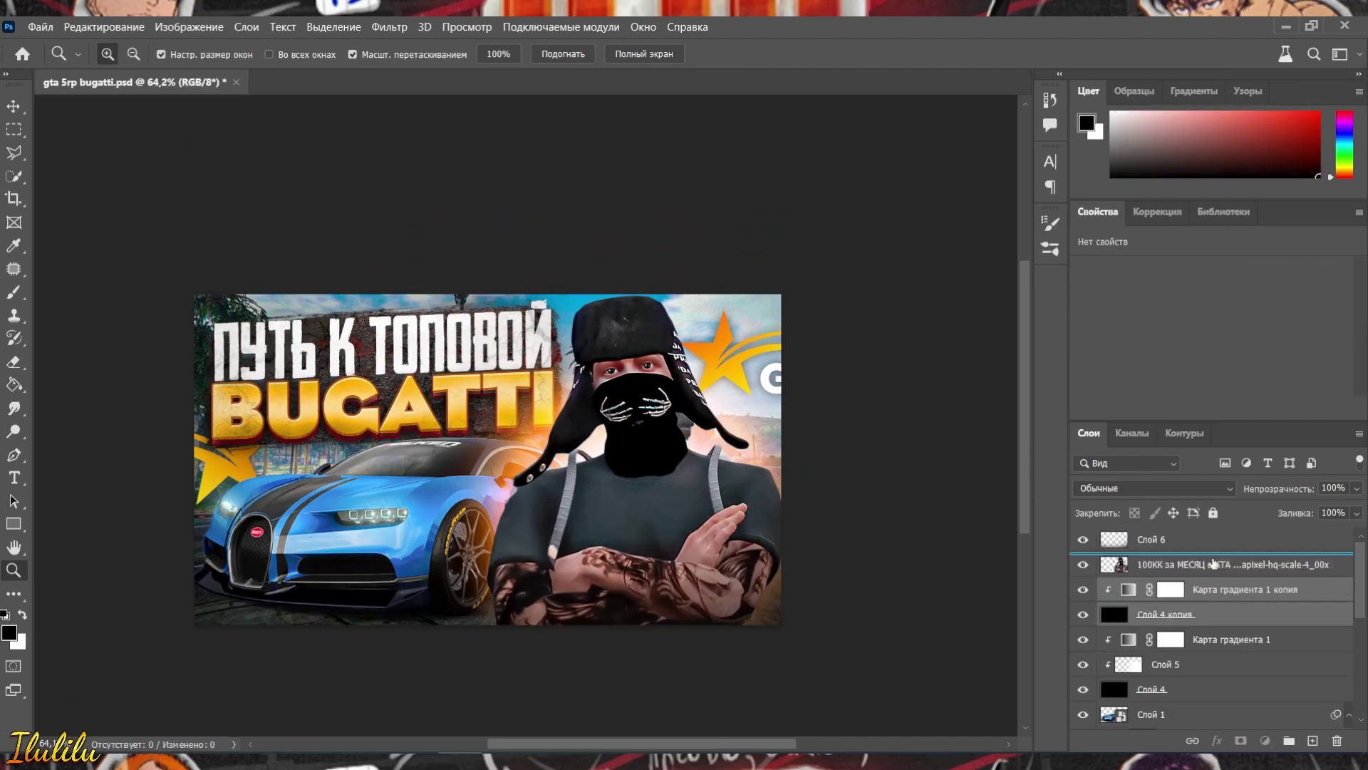
Step: Move the gradient map copy above the photo, then paint soft white edge light on a clipped layer
{"action": "left_click_drag", "start_coordinate": [1214, 563], "coordinate": [1214, 556]}
{"action": "left_click", "coordinate": [1314, 741]}
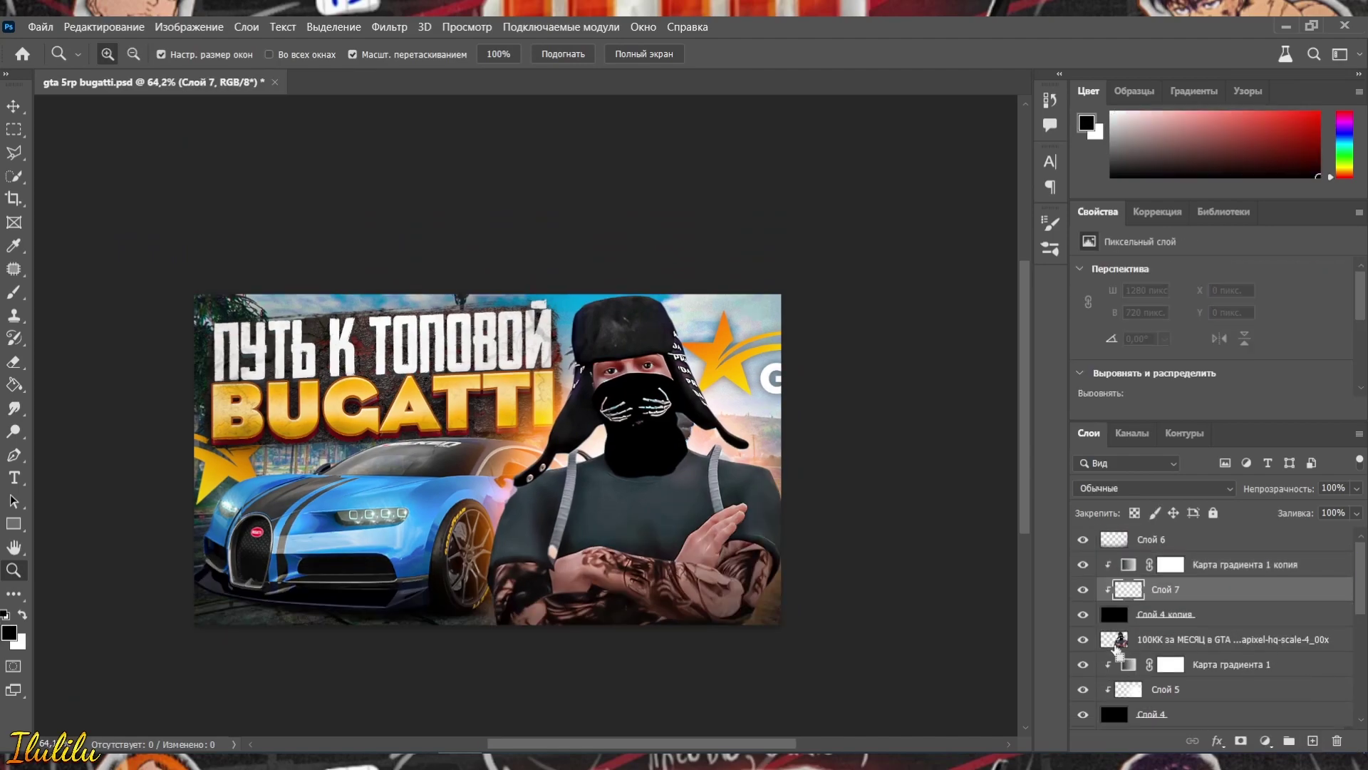
{"action": "key", "text": "x"}
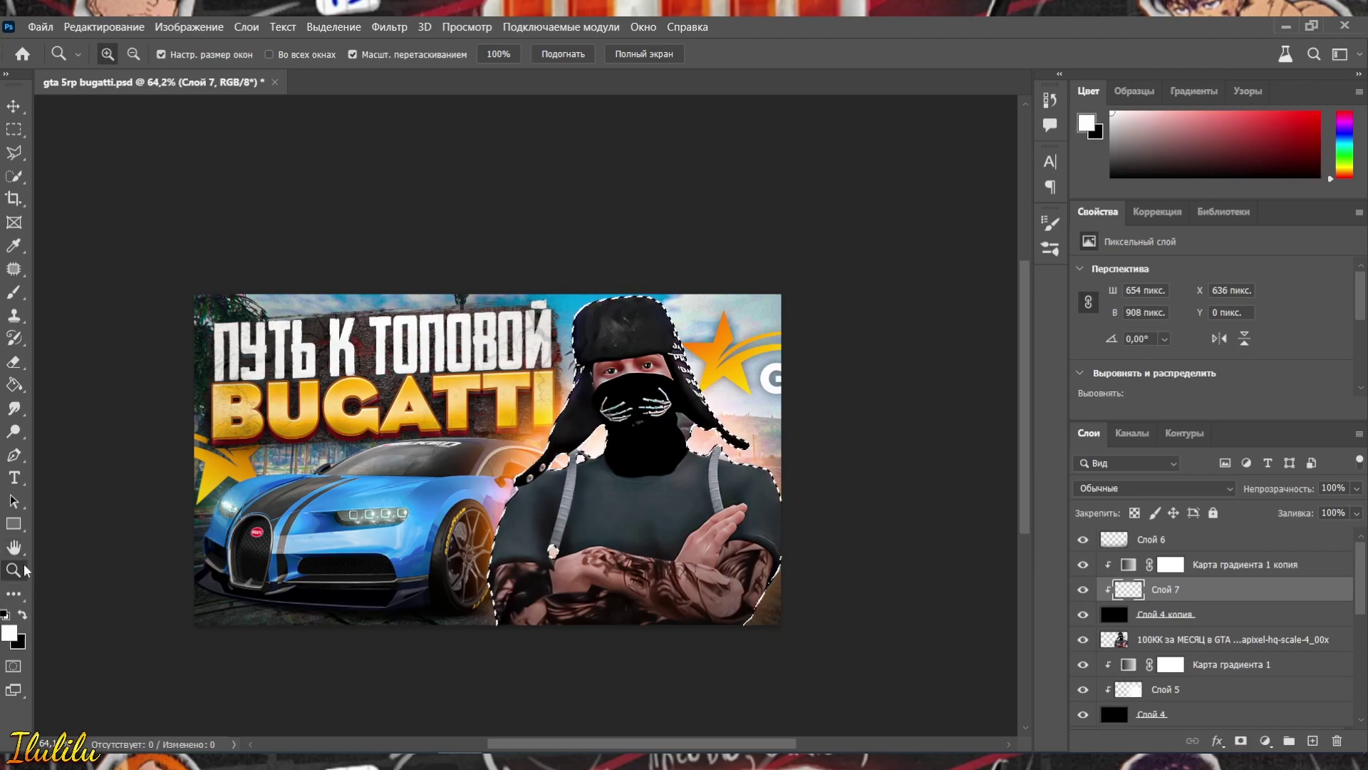
{"action": "left_click", "coordinate": [14, 294]}
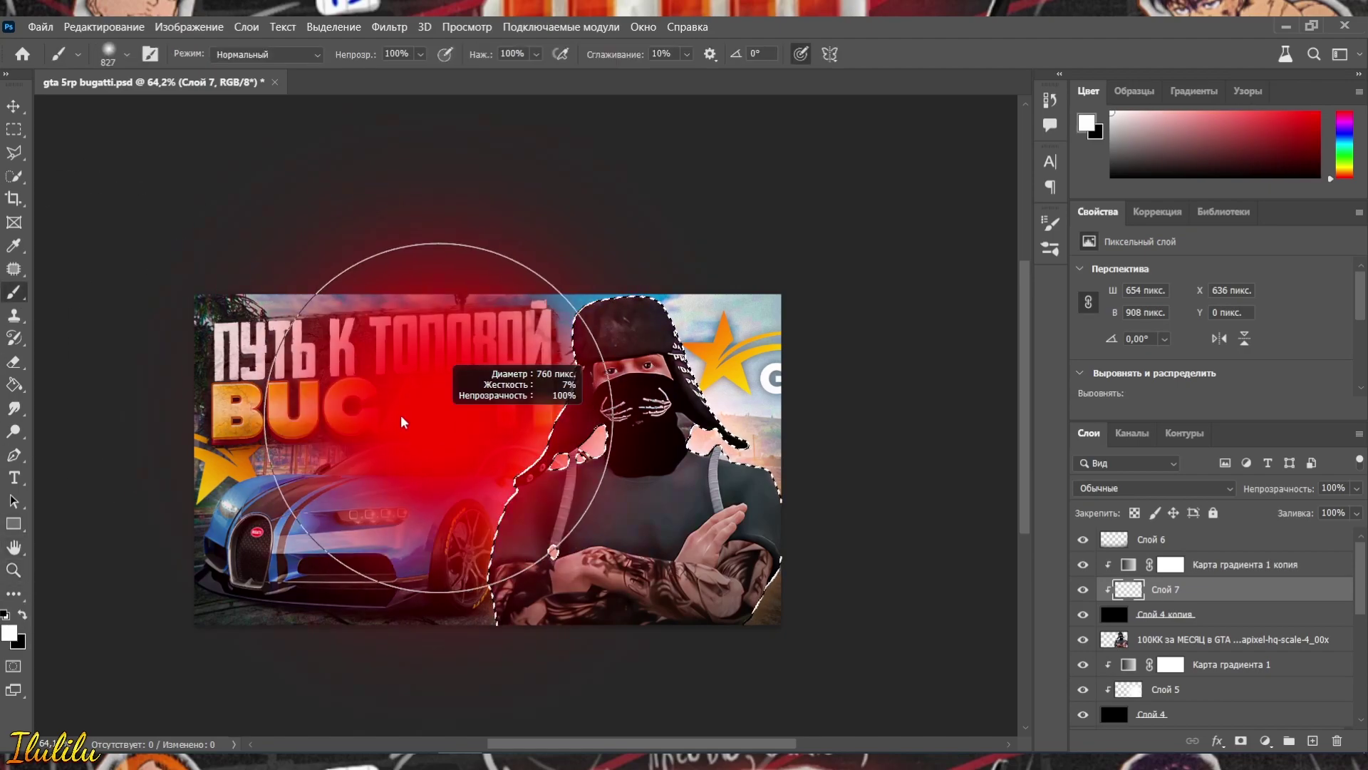
{"action": "left_click_drag", "start_coordinate": [442, 404], "coordinate": [824, 366]}
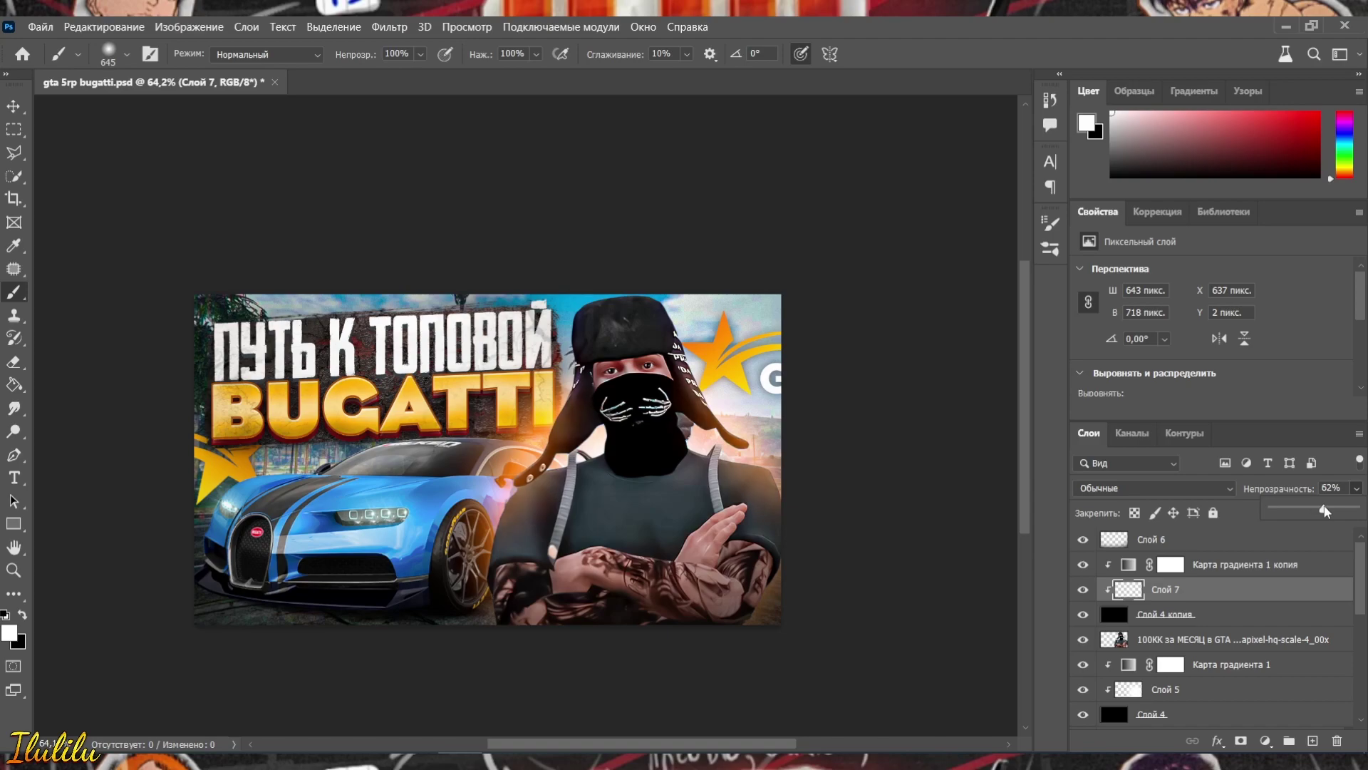
Step: On new layer Слой 8, paint an orange outline along the character using a rotated canvas view
{"action": "left_click", "coordinate": [14, 570]}
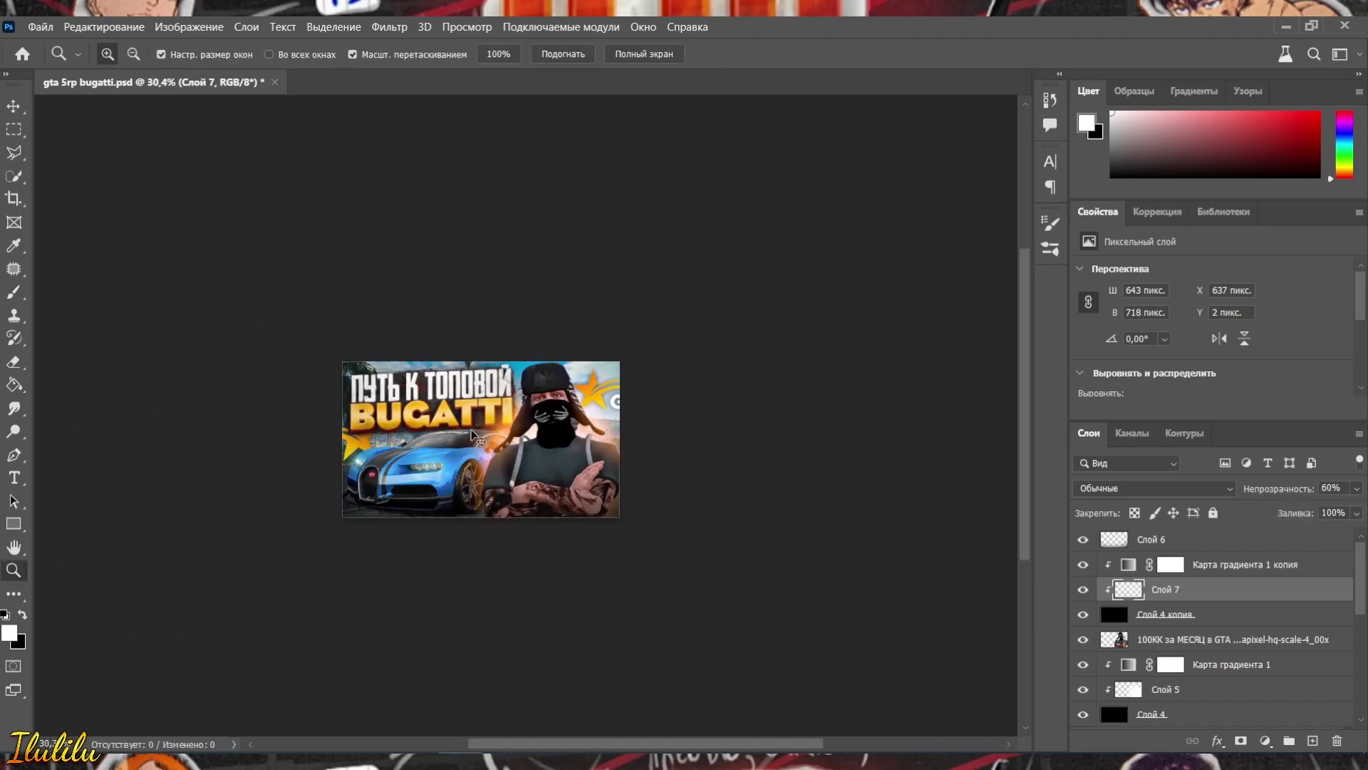
{"action": "left_click_drag", "start_coordinate": [498, 442], "coordinate": [1287, 730]}
{"action": "left_click", "coordinate": [1314, 741]}
{"action": "key", "text": "b"}
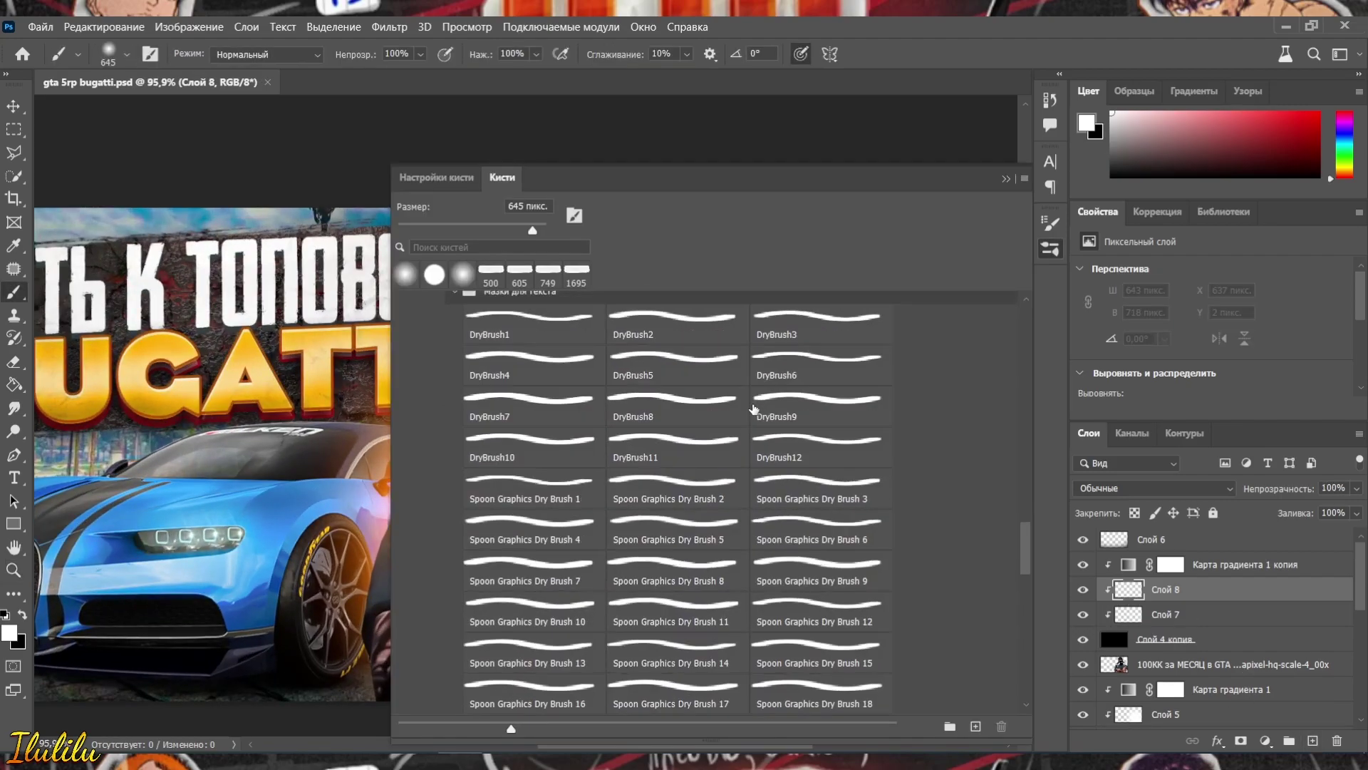
{"action": "scroll", "coordinate": [534, 442], "scroll_direction": "up", "scroll_amount": 5}
{"action": "key", "text": "r"}
{"action": "mouse_move", "coordinate": [534, 442]}
{"action": "left_mouse_down"}
{"action": "mouse_move", "coordinate": [746, 749]}
{"action": "mouse_move", "coordinate": [460, 565]}
{"action": "left_mouse_up"}
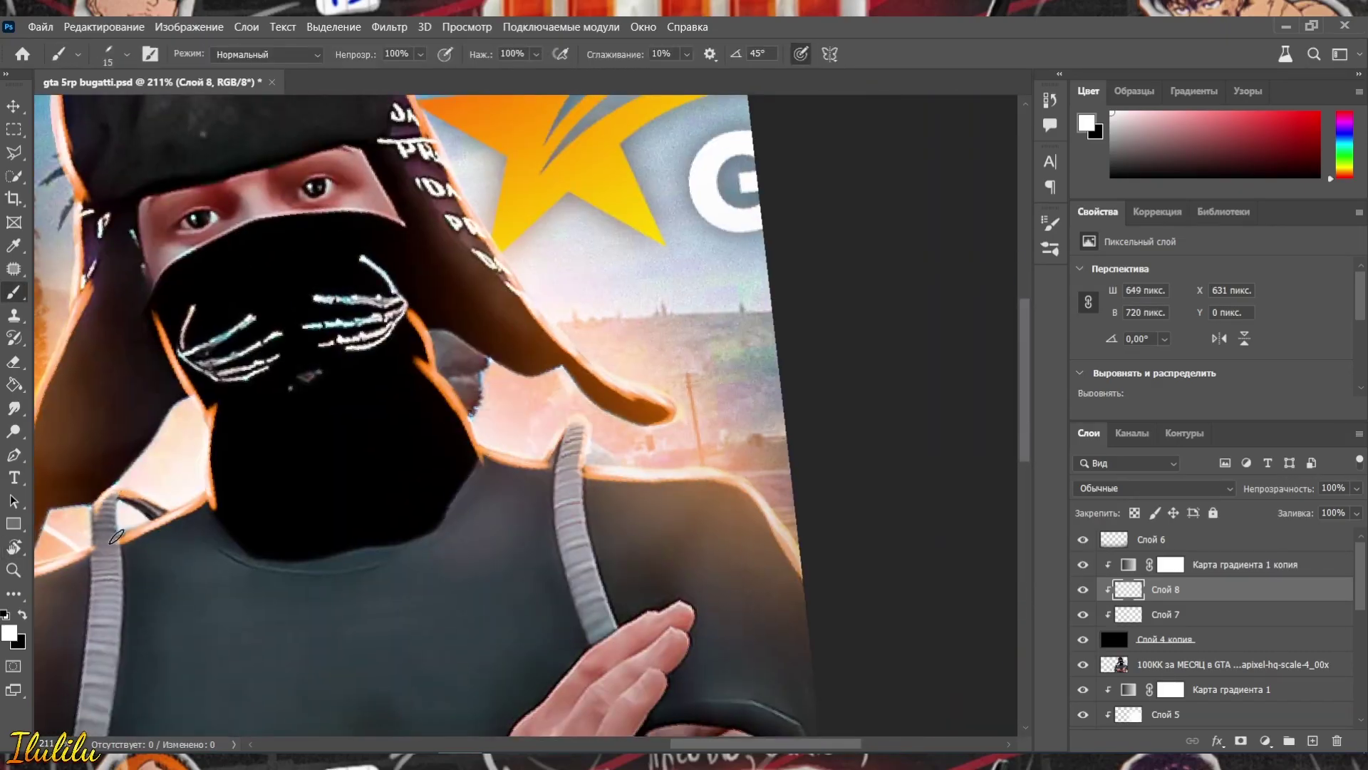
{"action": "left_click_drag", "start_coordinate": [460, 565], "coordinate": [553, 322]}
Step: Add another layer and tilt the view to work along the hat flap's edge
{"action": "key", "text": "ctrl+shift+alt+n"}
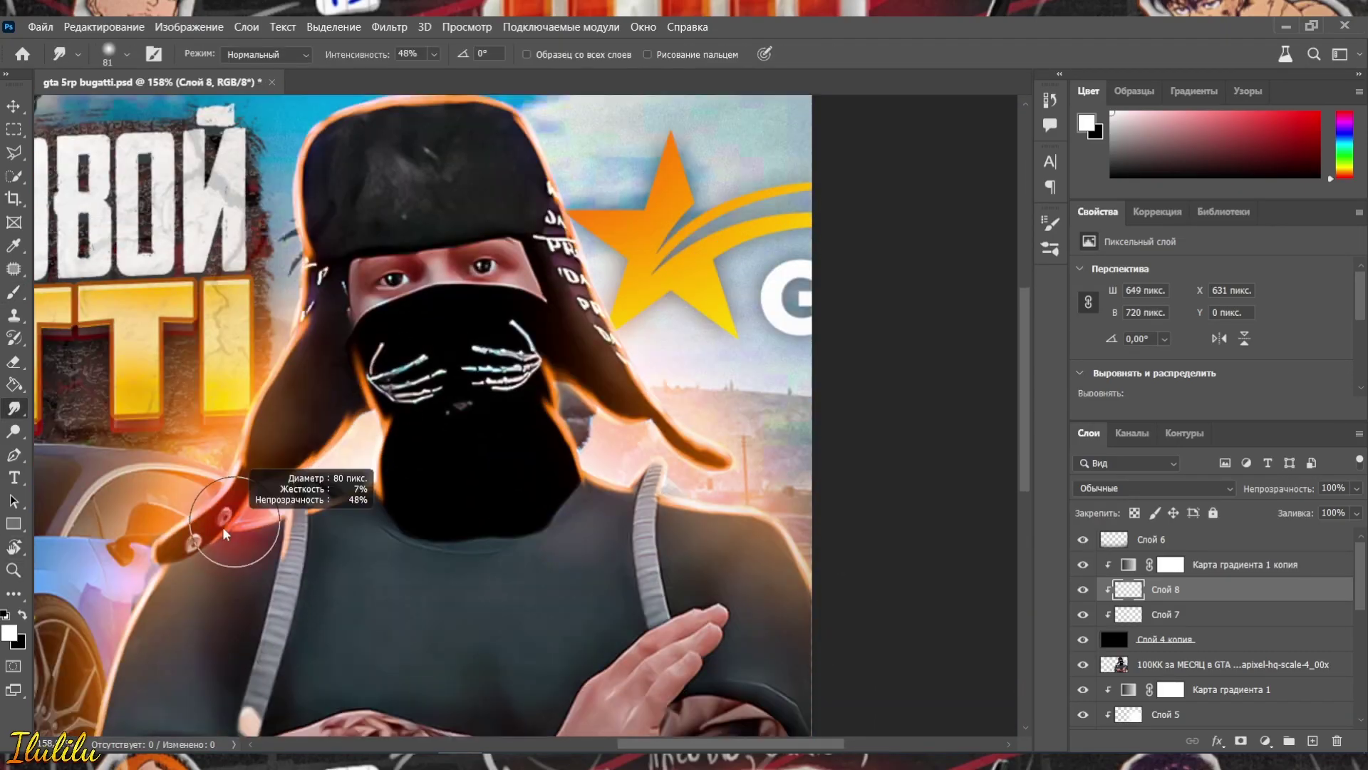
{"action": "scroll", "coordinate": [307, 491], "scroll_direction": "down", "scroll_amount": 2}
{"action": "left_click_drag", "start_coordinate": [306, 492], "coordinate": [503, 306]}
{"action": "scroll", "coordinate": [571, 192], "scroll_direction": "up", "scroll_amount": 2}
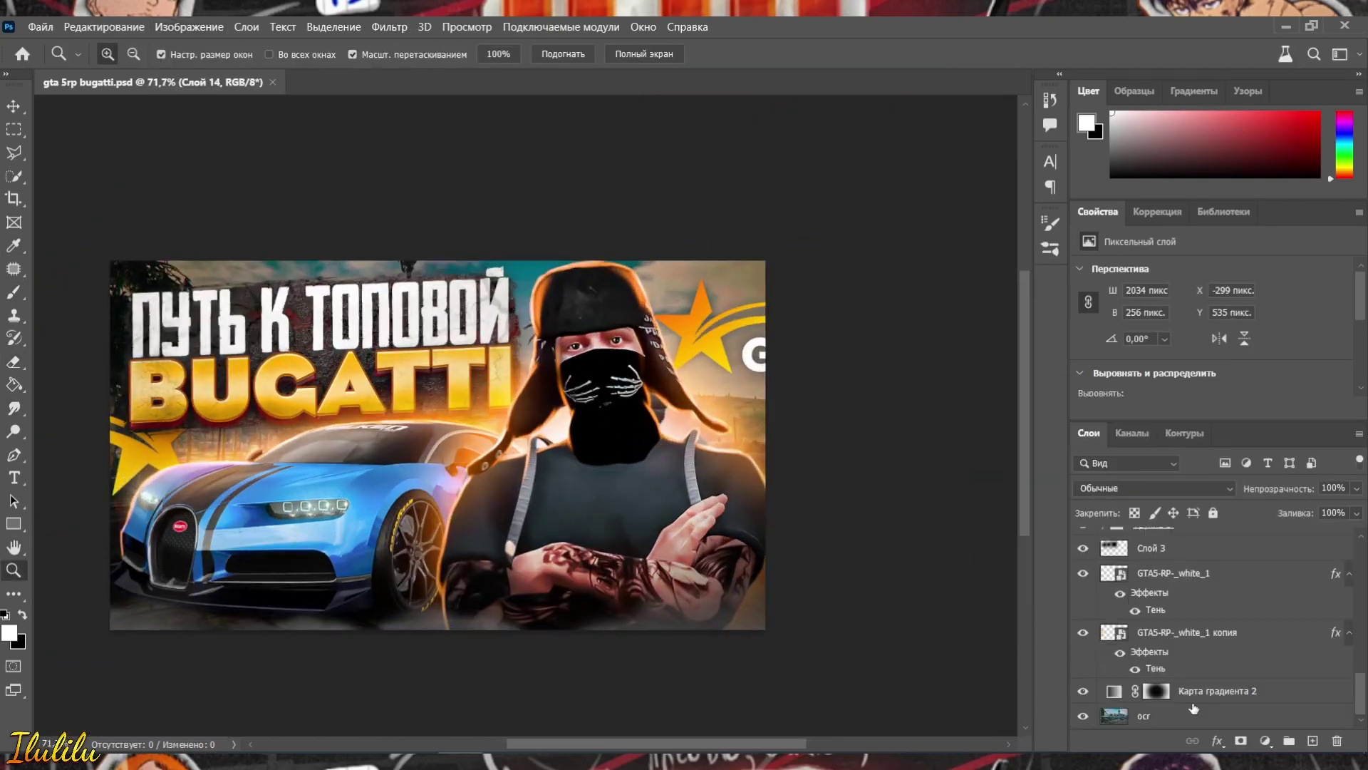
Step: Zoom in to inspect the composed thumbnail with its orange rim light
{"action": "mouse_move", "coordinate": [460, 433]}
{"action": "left_mouse_down"}
{"action": "mouse_move", "coordinate": [461, 449]}
{"action": "mouse_move", "coordinate": [475, 436]}
{"action": "mouse_move", "coordinate": [443, 448]}
{"action": "left_mouse_up"}
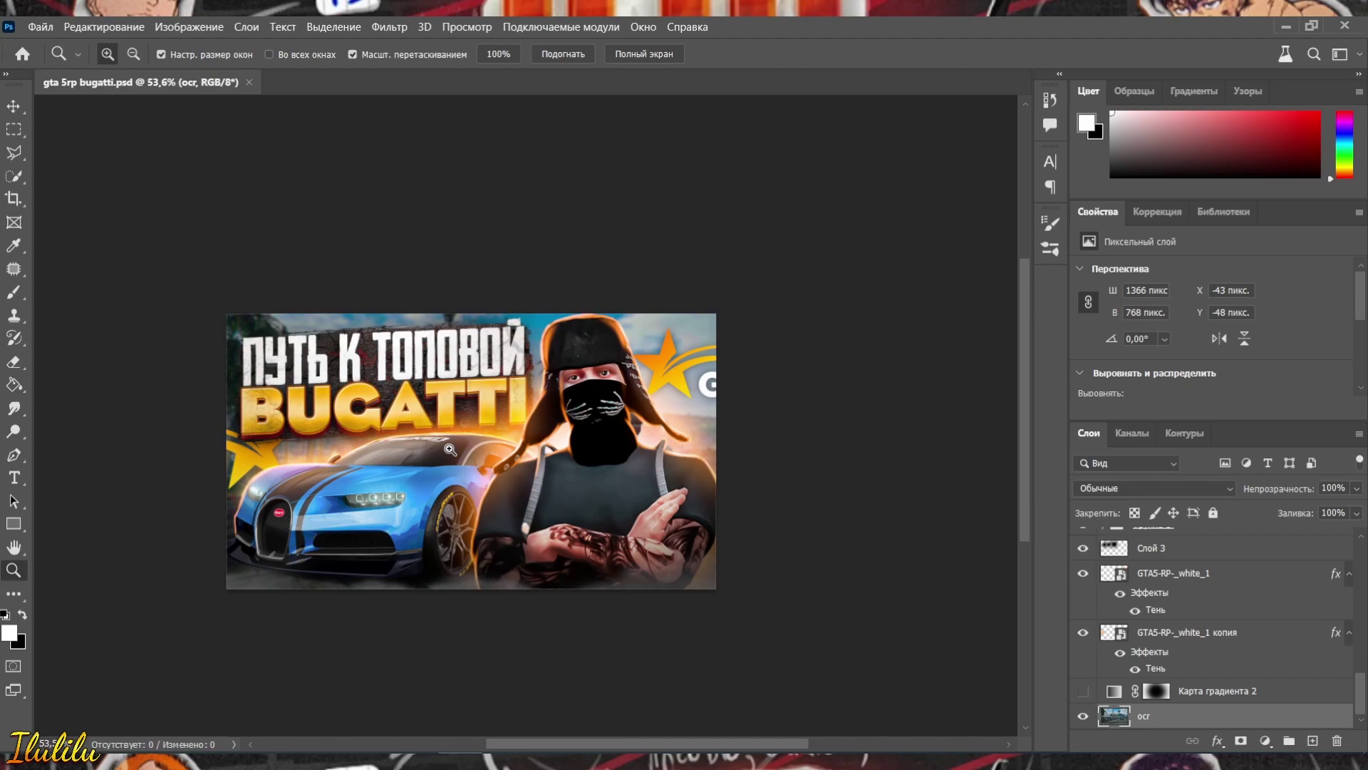
{"action": "left_click_drag", "start_coordinate": [519, 380], "coordinate": [519, 437]}
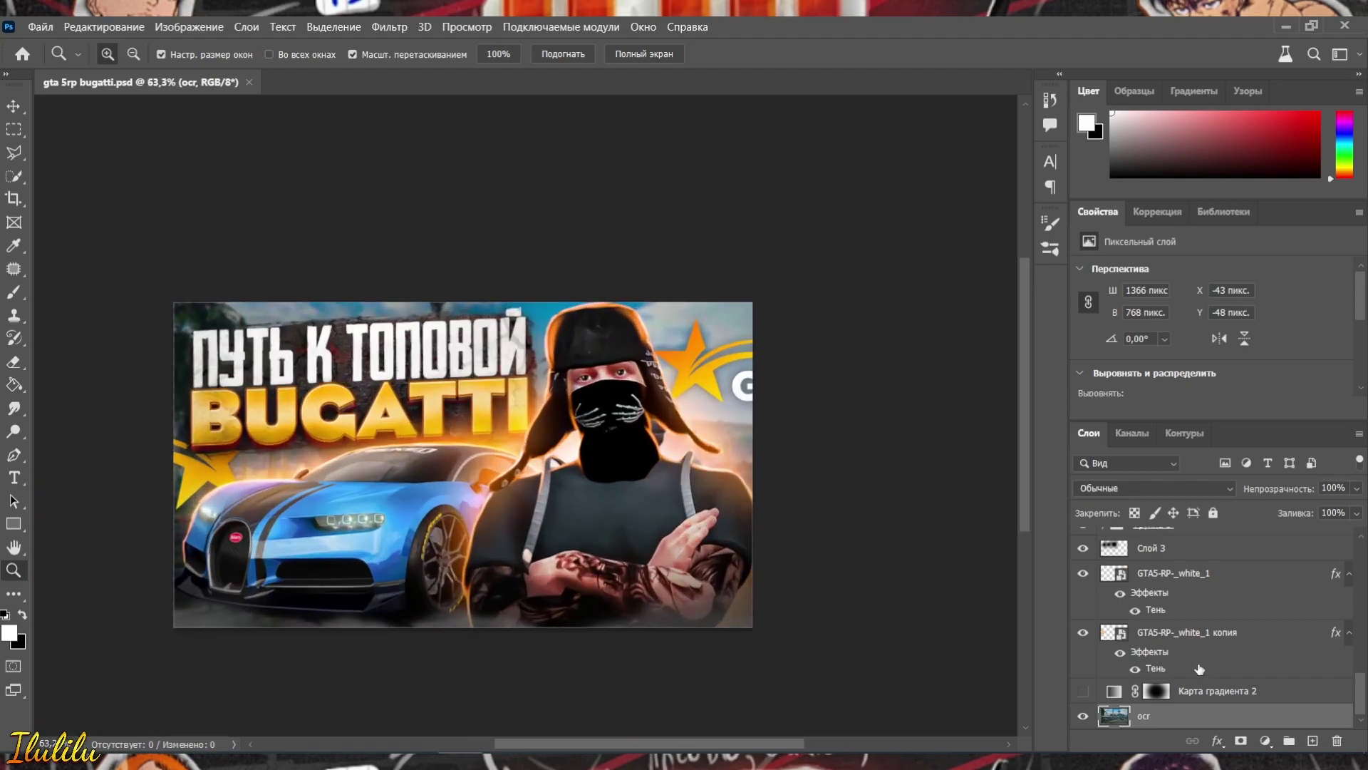
Step: Grade the merged smart-object copy with a Camera Raw filter adding Grain 13 and Vignette -16
{"action": "left_click_drag", "start_coordinate": [510, 434], "coordinate": [558, 432]}
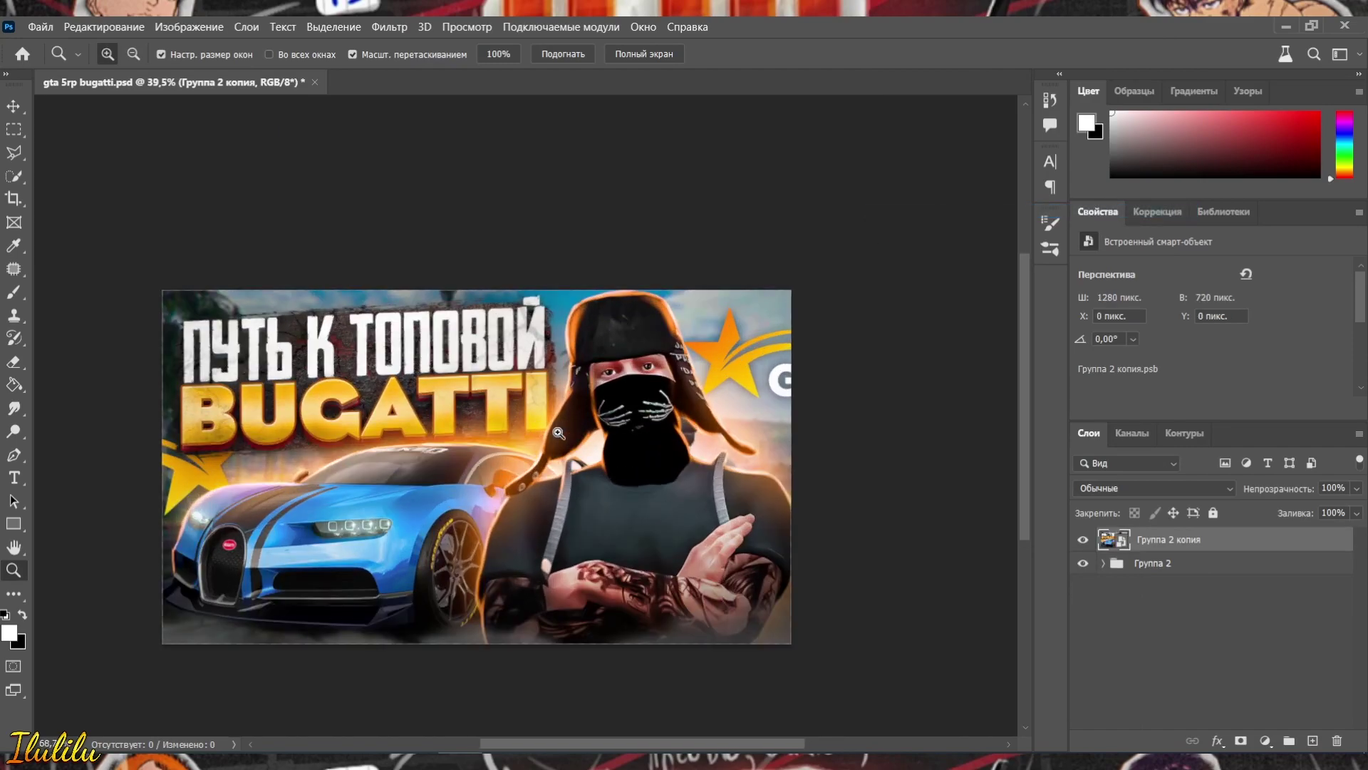
{"action": "left_click", "coordinate": [389, 27]}
{"action": "left_click", "coordinate": [451, 149]}
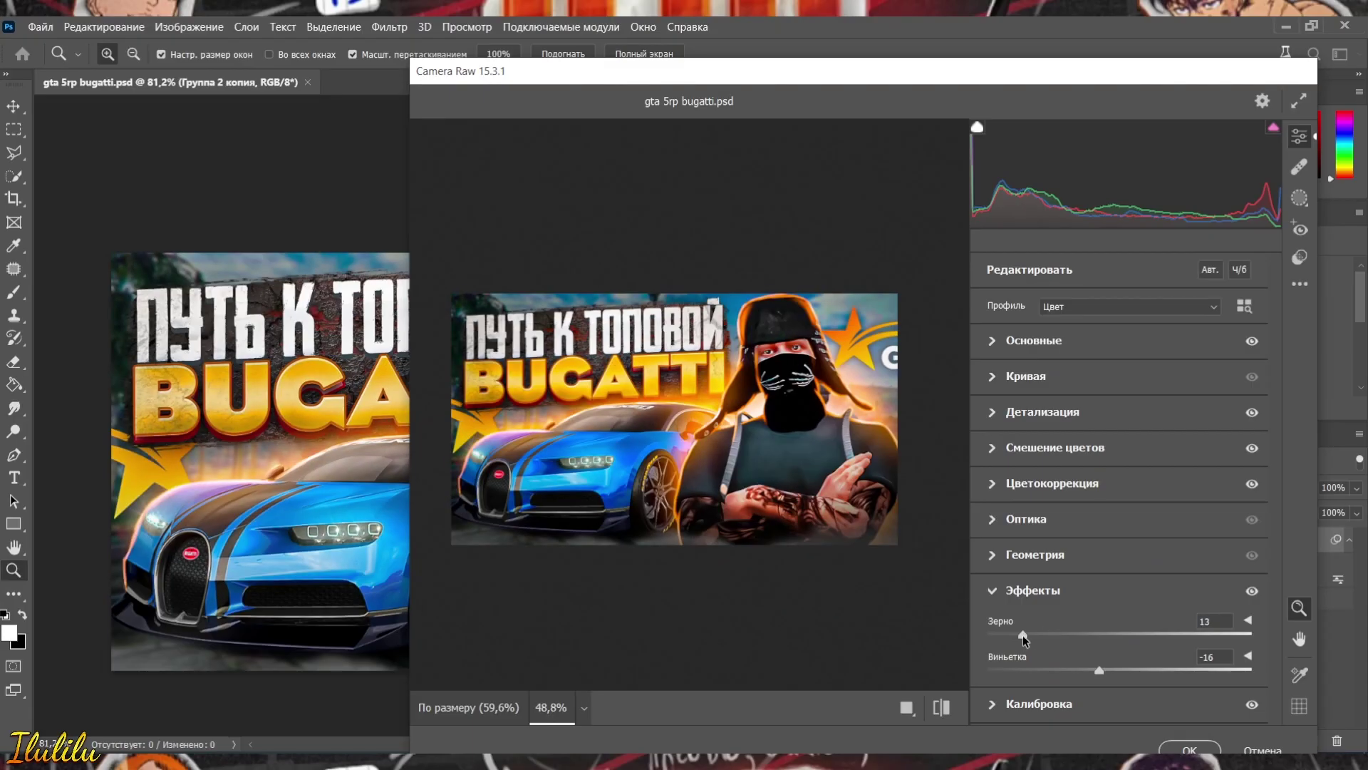
{"action": "left_click", "coordinate": [1189, 748]}
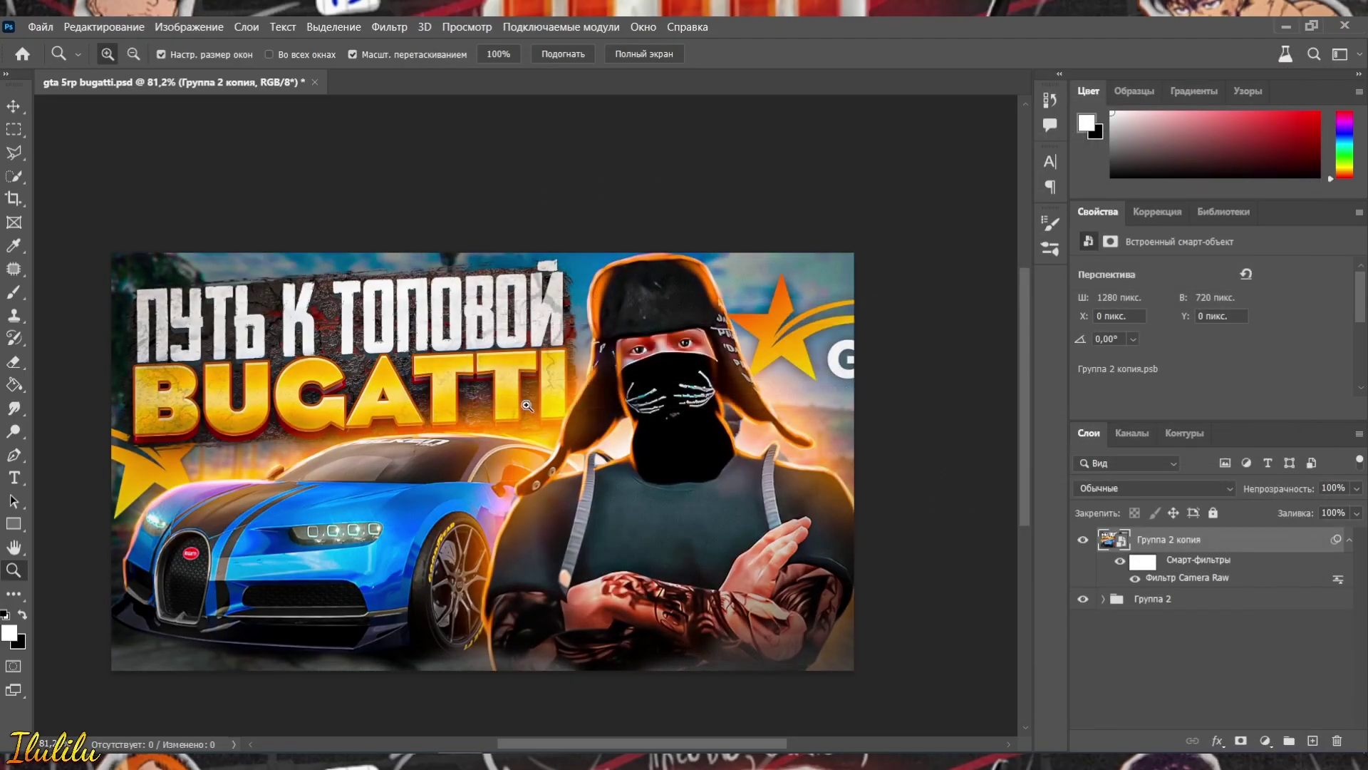
{"action": "mouse_move", "coordinate": [527, 405]}
{"action": "left_mouse_down"}
{"action": "mouse_move", "coordinate": [518, 383]}
{"action": "mouse_move", "coordinate": [960, 625]}
{"action": "left_mouse_up"}
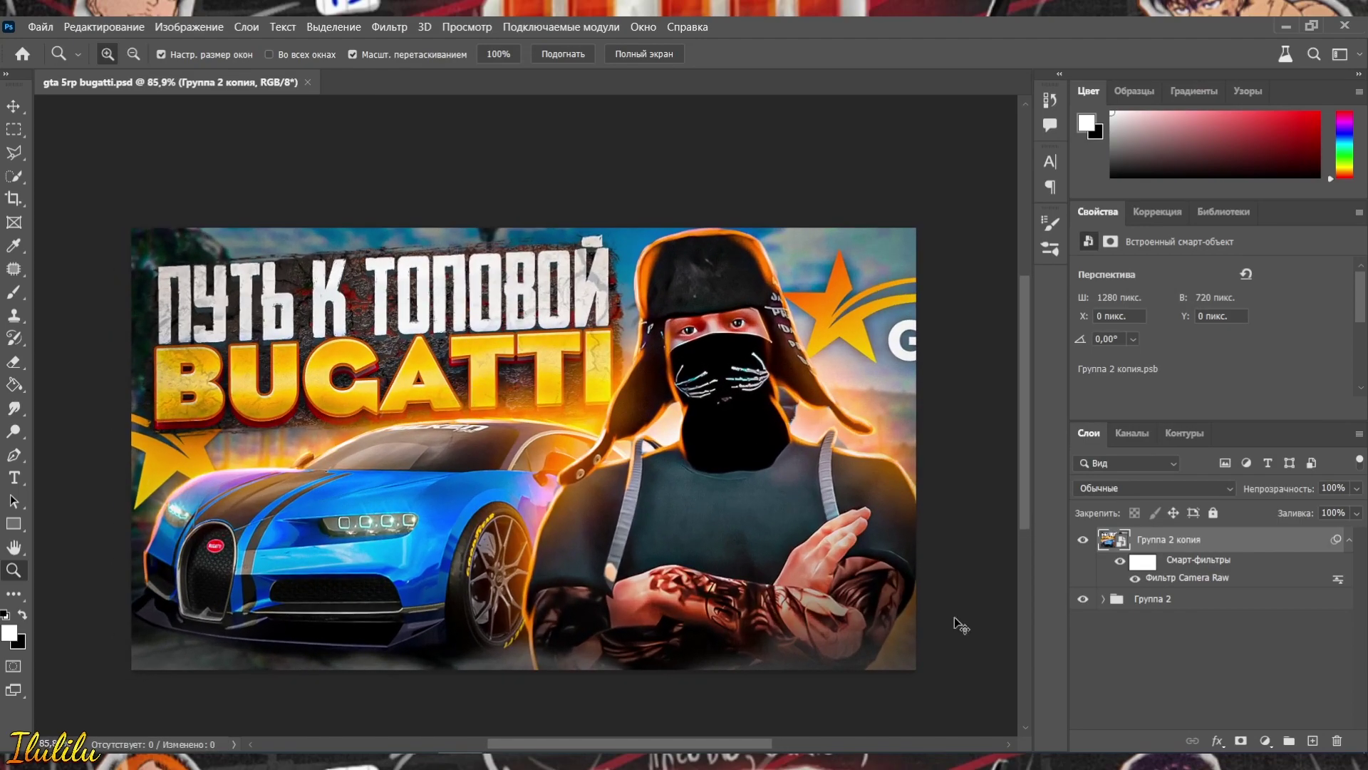
Step: On a new layer, sample orange from the BUGATTI title and set the soft Свет brush to about 200 px
{"action": "left_click", "coordinate": [1315, 741]}
{"action": "left_click", "coordinate": [15, 300]}
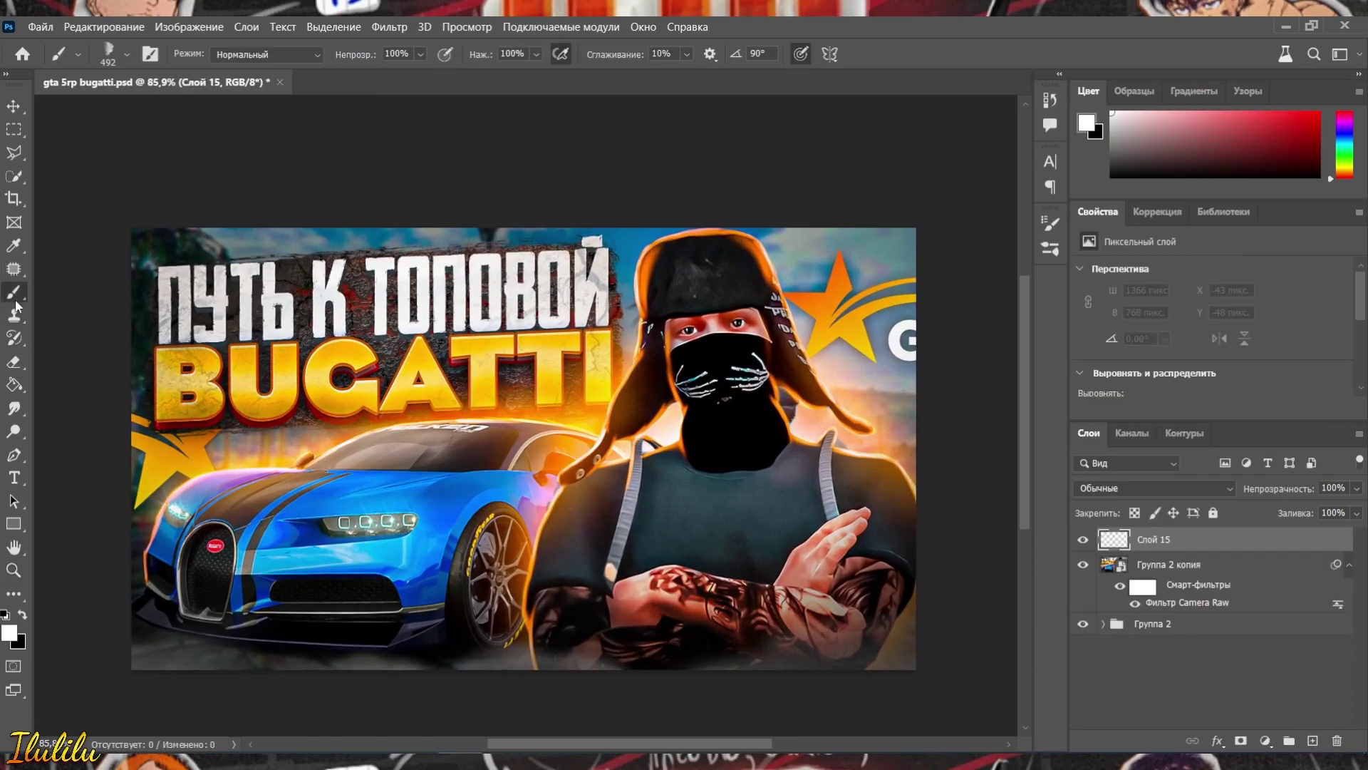
{"action": "left_click", "coordinate": [10, 632]}
{"action": "left_click", "coordinate": [254, 380]}
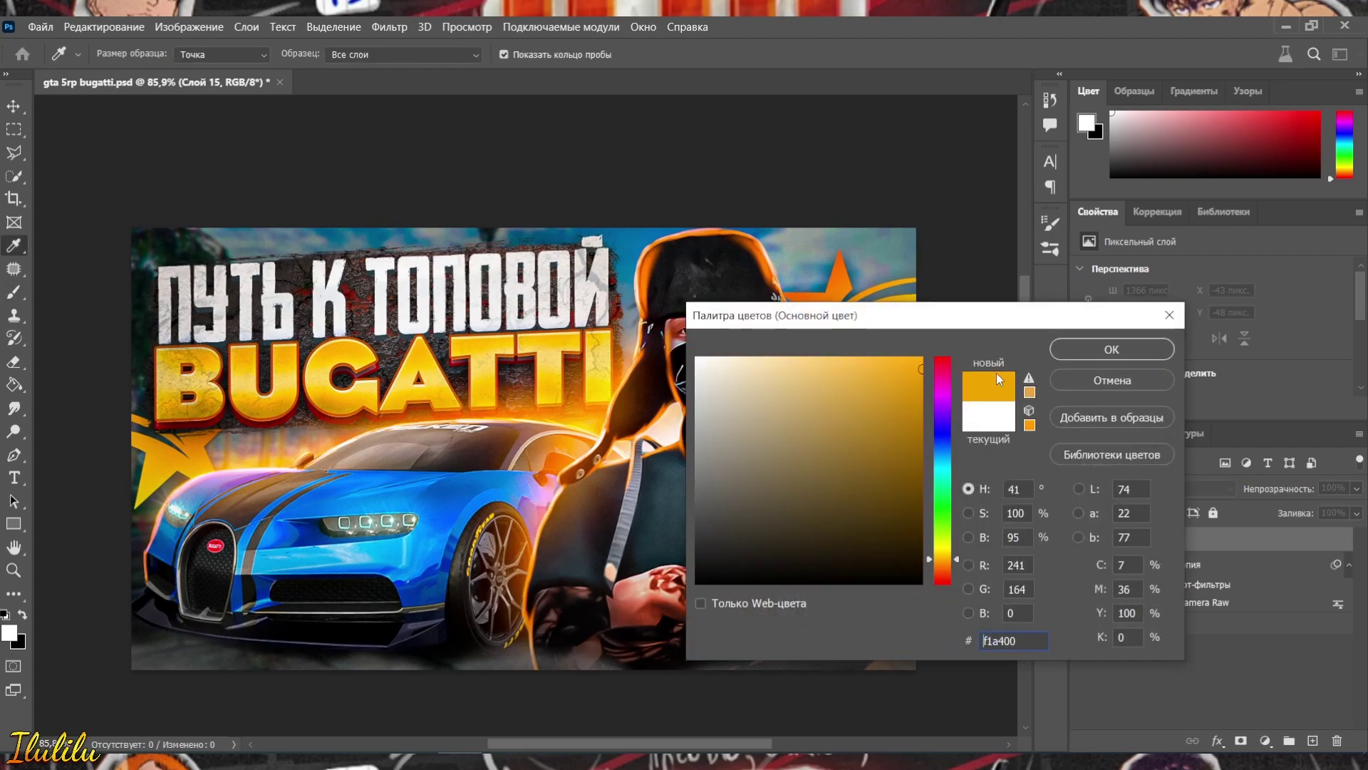
{"action": "left_click", "coordinate": [1093, 349]}
{"action": "right_click", "coordinate": [275, 392]}
{"action": "left_click", "coordinate": [491, 587]}
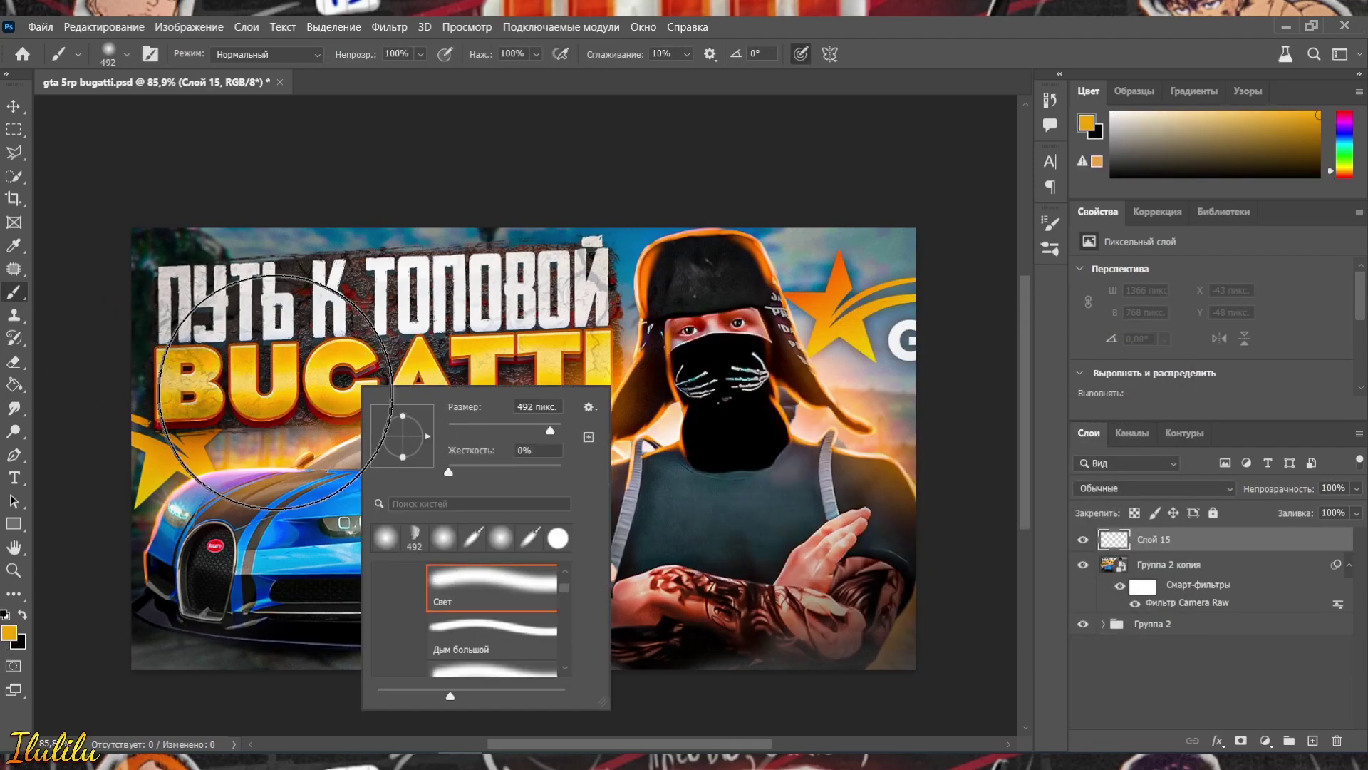
{"action": "mouse_move", "coordinate": [205, 372]}
{"action": "left_mouse_down"}
{"action": "mouse_move", "coordinate": [186, 371]}
{"action": "mouse_move", "coordinate": [435, 375]}
{"action": "mouse_move", "coordinate": [605, 344]}
{"action": "left_mouse_up"}
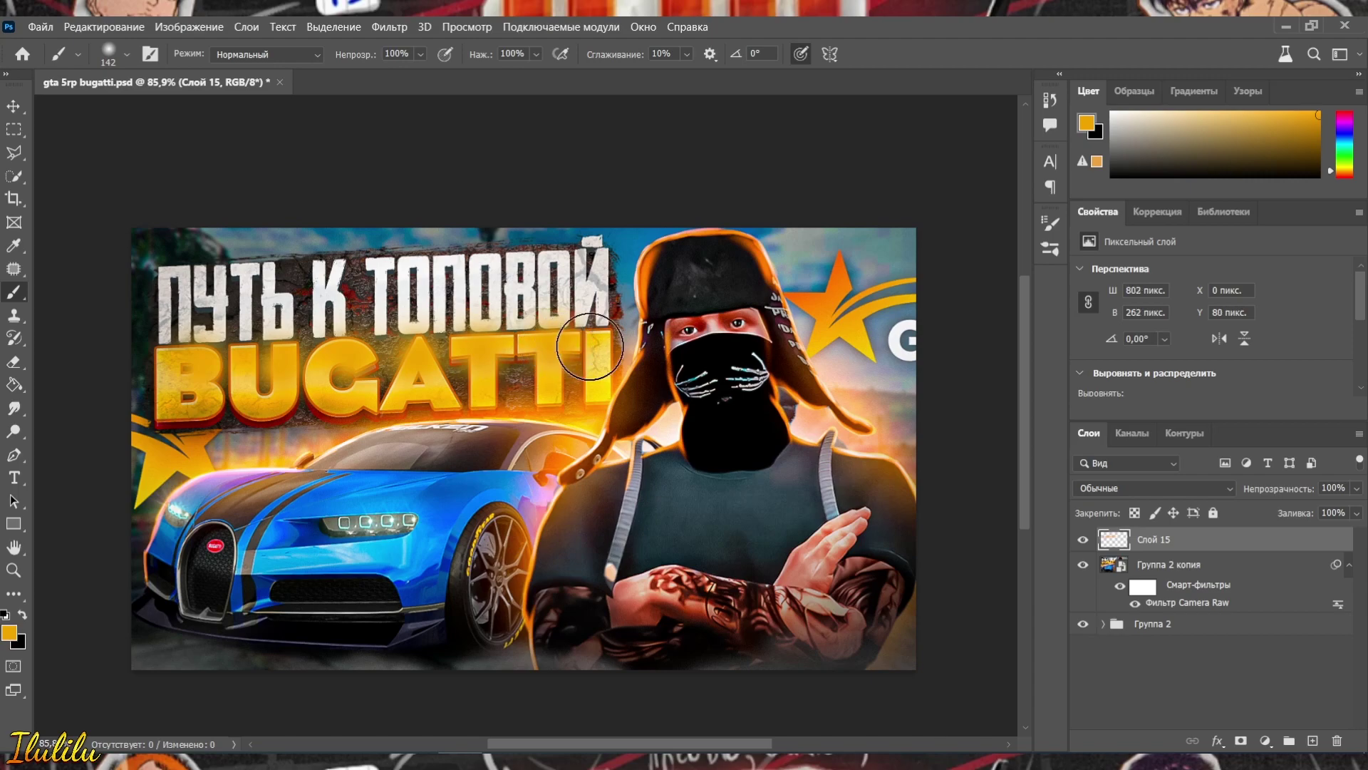
Step: Paint orange glow over the stars, blended as Замена светлым at 60% opacity
{"action": "left_click", "coordinate": [847, 312]}
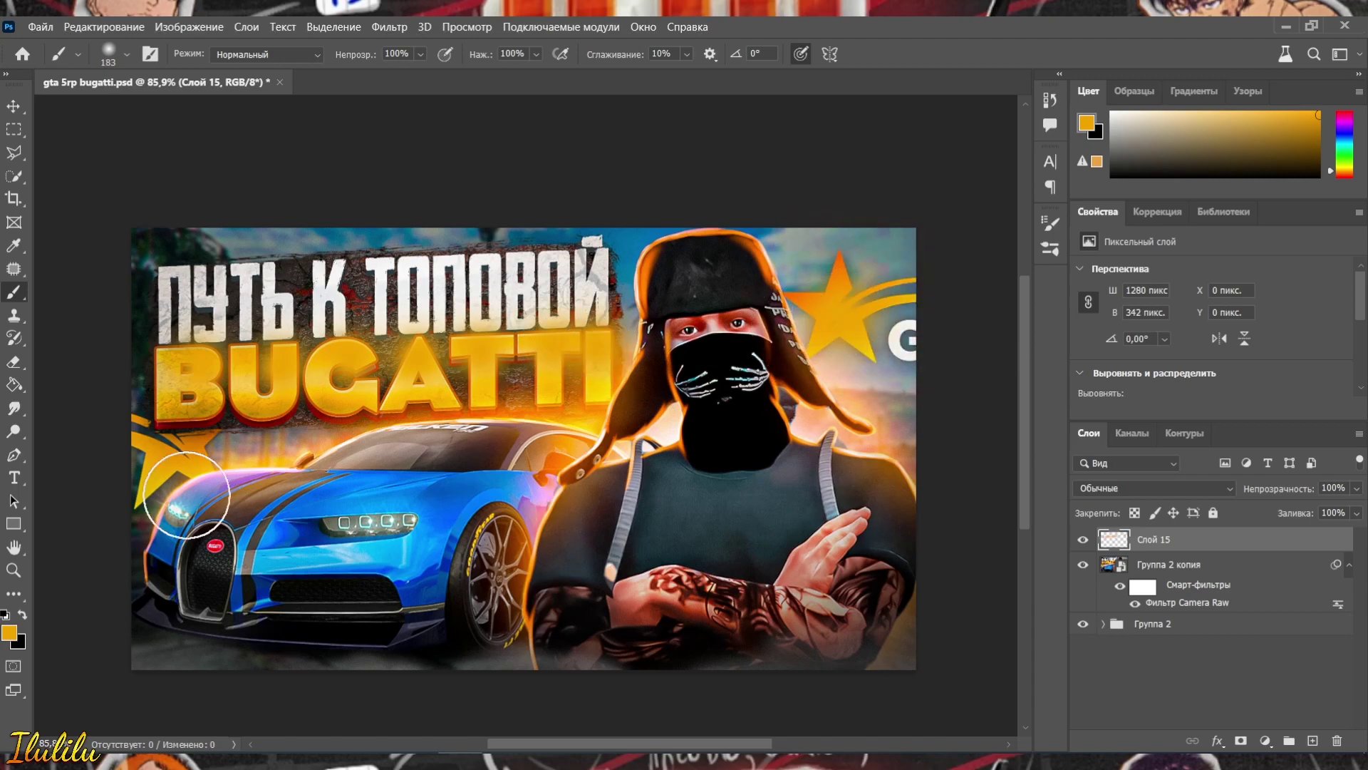
{"action": "left_click_drag", "start_coordinate": [187, 495], "coordinate": [160, 456]}
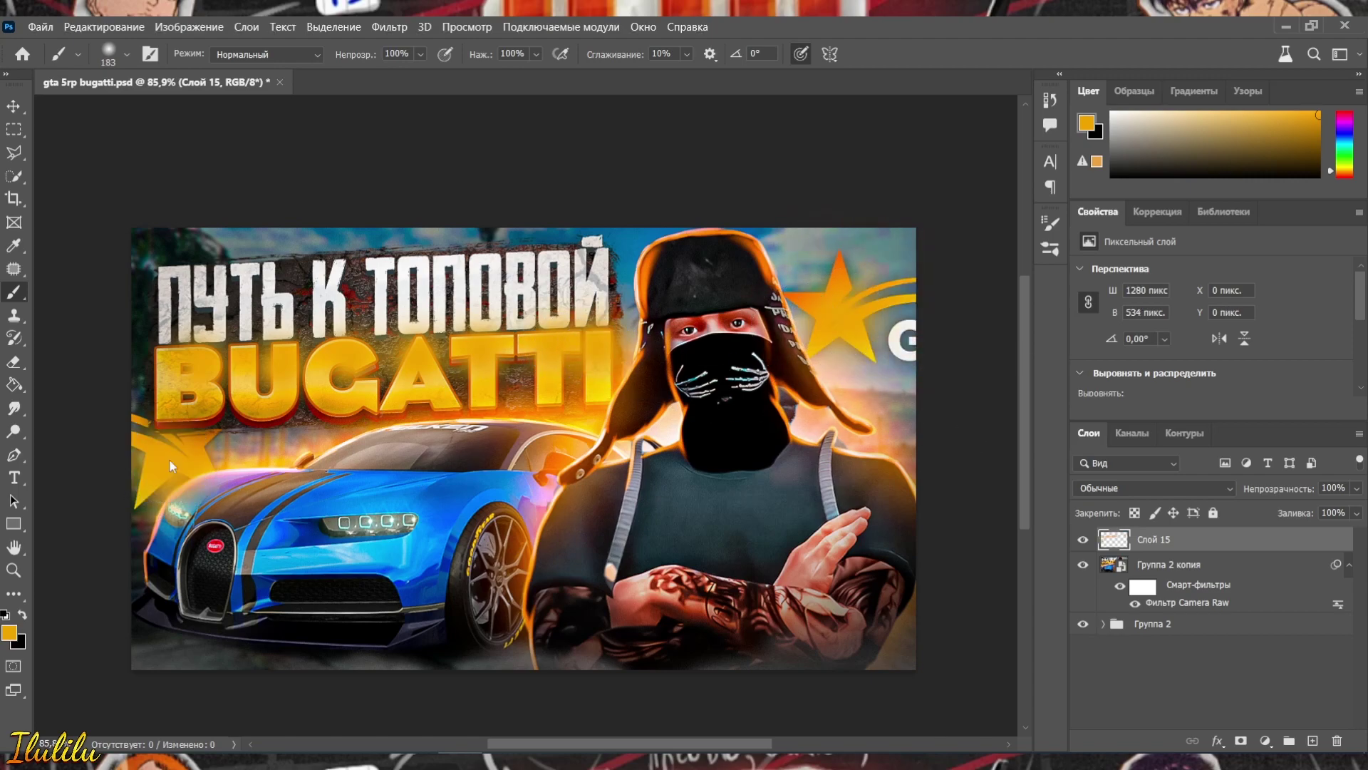
{"action": "left_click", "coordinate": [1113, 490]}
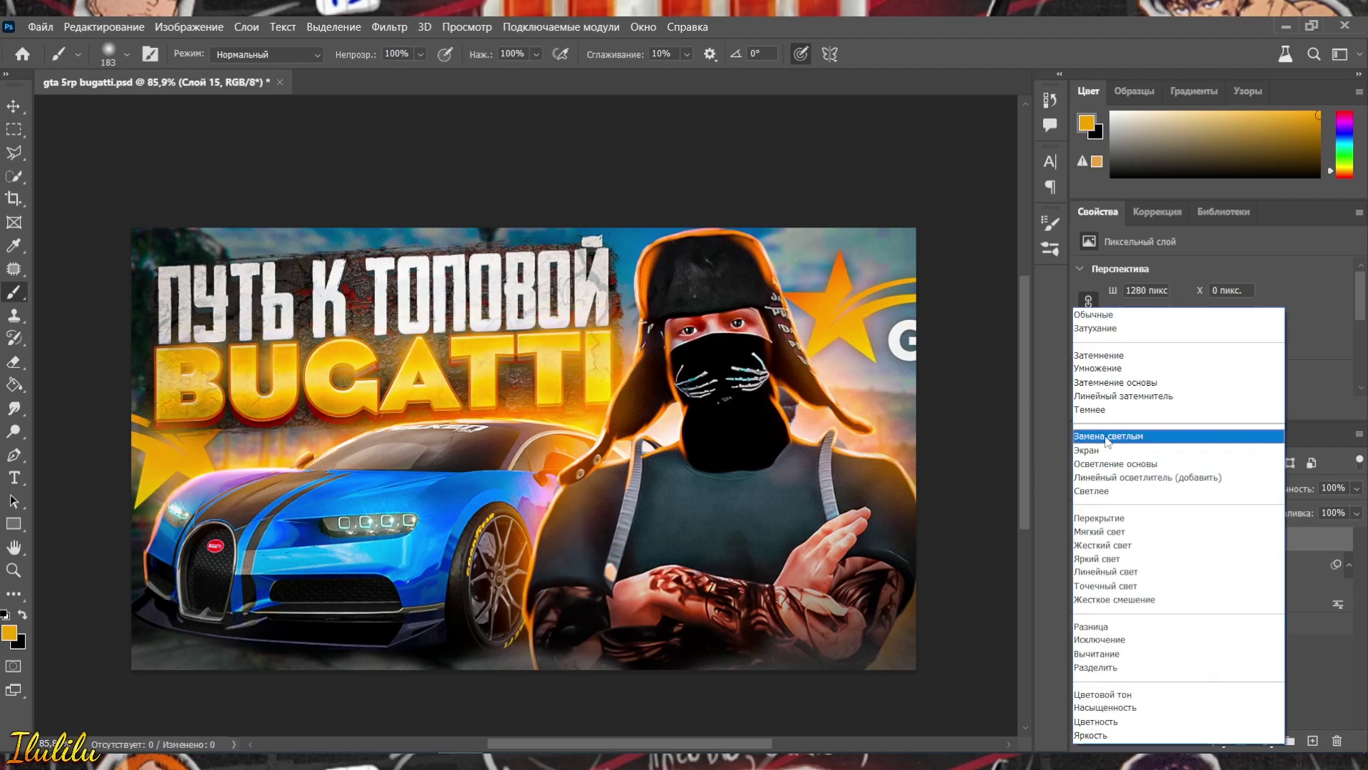
{"action": "left_click", "coordinate": [1106, 436]}
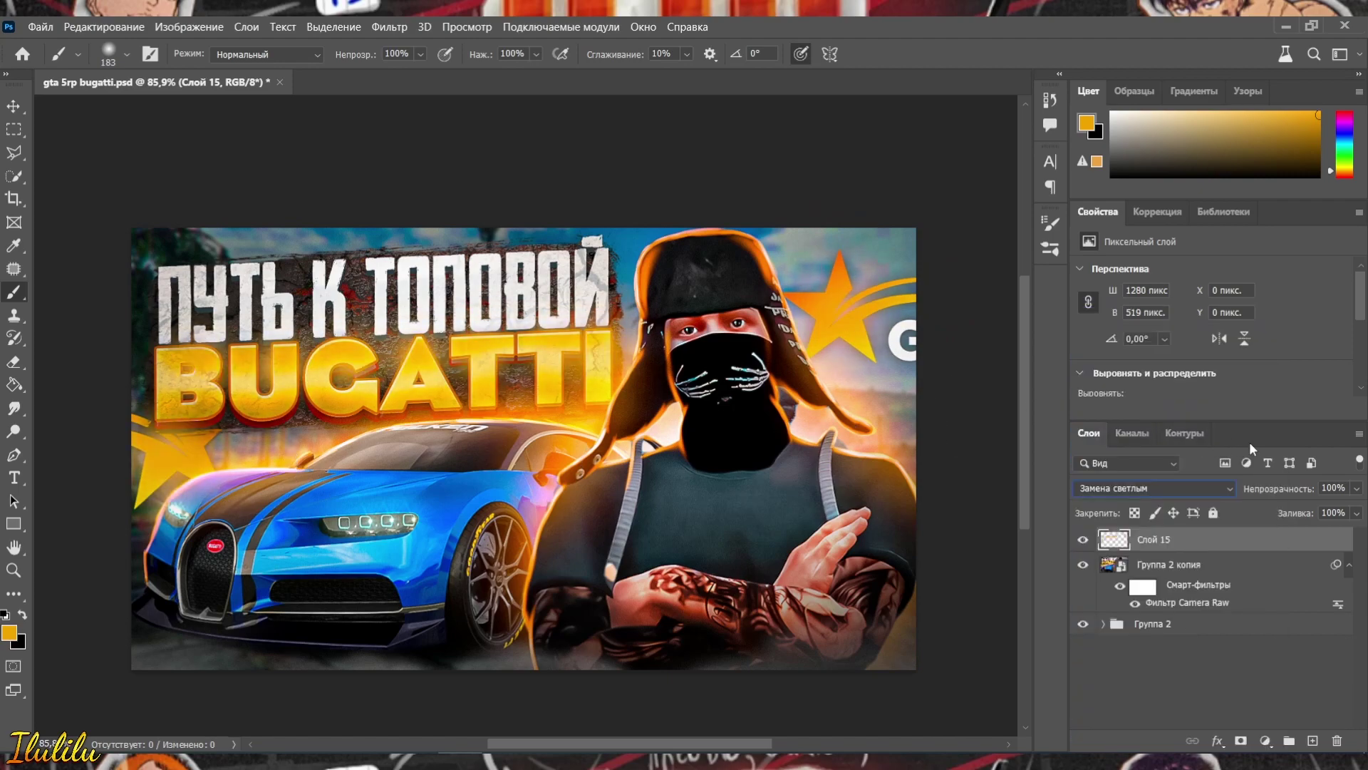
{"action": "left_click", "coordinate": [1356, 488]}
{"action": "left_click", "coordinate": [1321, 508]}
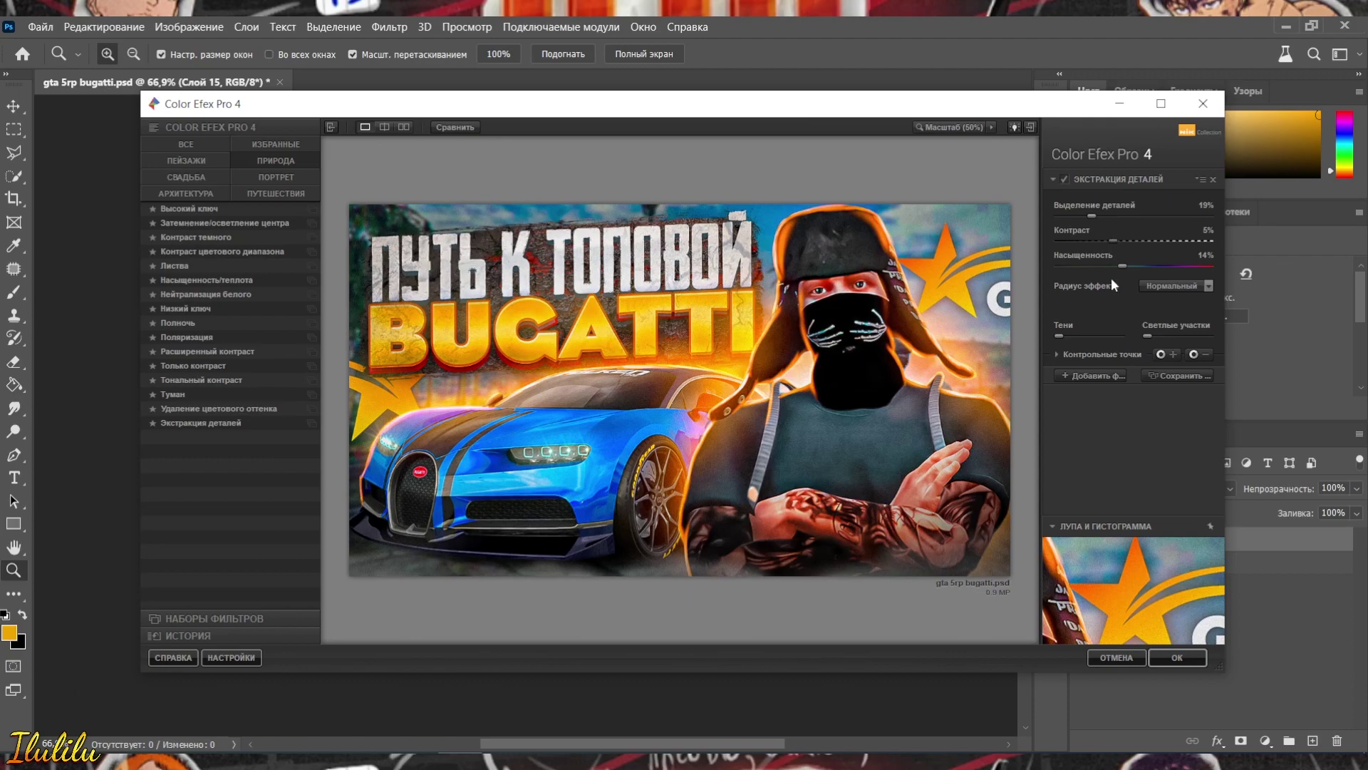
Step: Add Расширенный контраст in Color Efex Pro 4 and set the graded layer to 65% opacity
{"action": "left_click", "coordinate": [1091, 372]}
{"action": "left_click", "coordinate": [206, 352]}
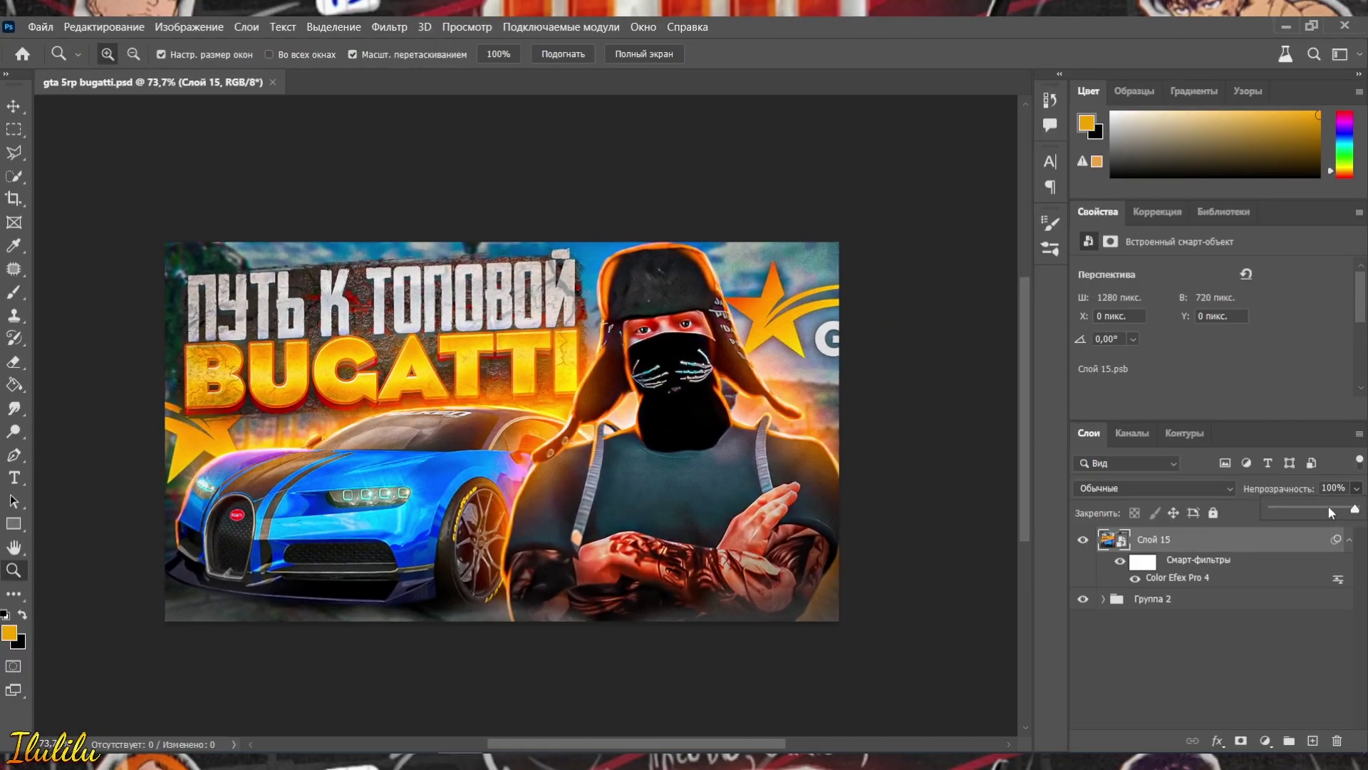
{"action": "left_click", "coordinate": [1329, 507]}
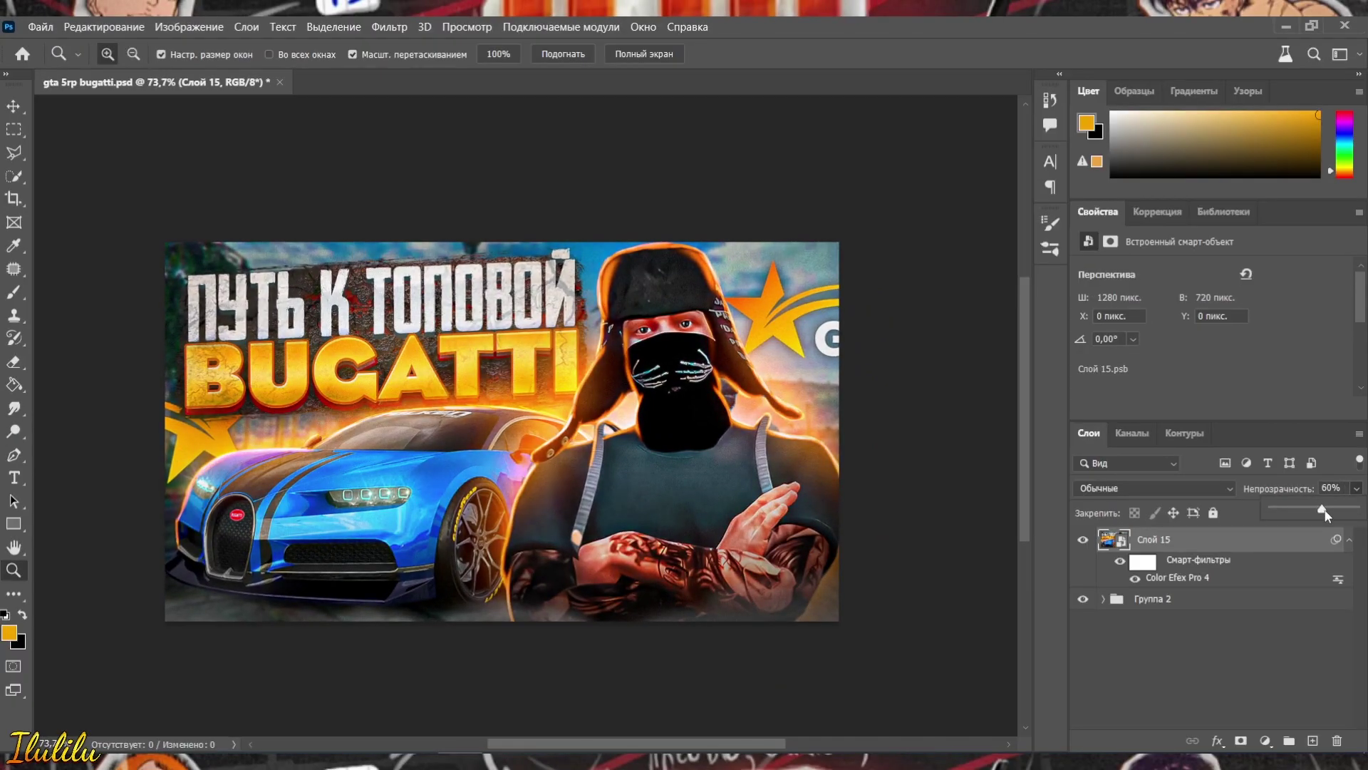
{"action": "left_click_drag", "start_coordinate": [1318, 510], "coordinate": [1329, 508]}
{"action": "mouse_move", "coordinate": [605, 408]}
{"action": "left_mouse_down"}
{"action": "mouse_move", "coordinate": [452, 408]}
{"action": "mouse_move", "coordinate": [548, 383]}
{"action": "mouse_move", "coordinate": [477, 372]}
{"action": "left_mouse_up"}
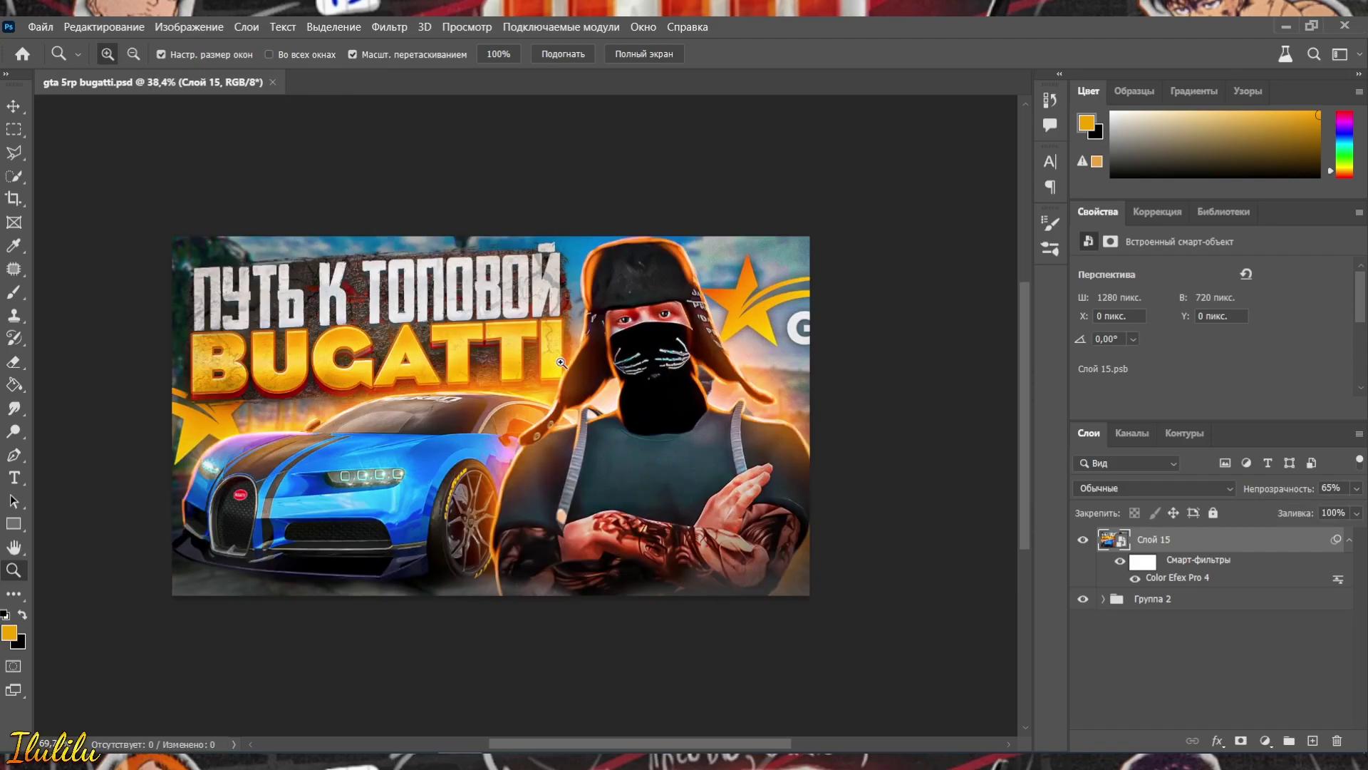